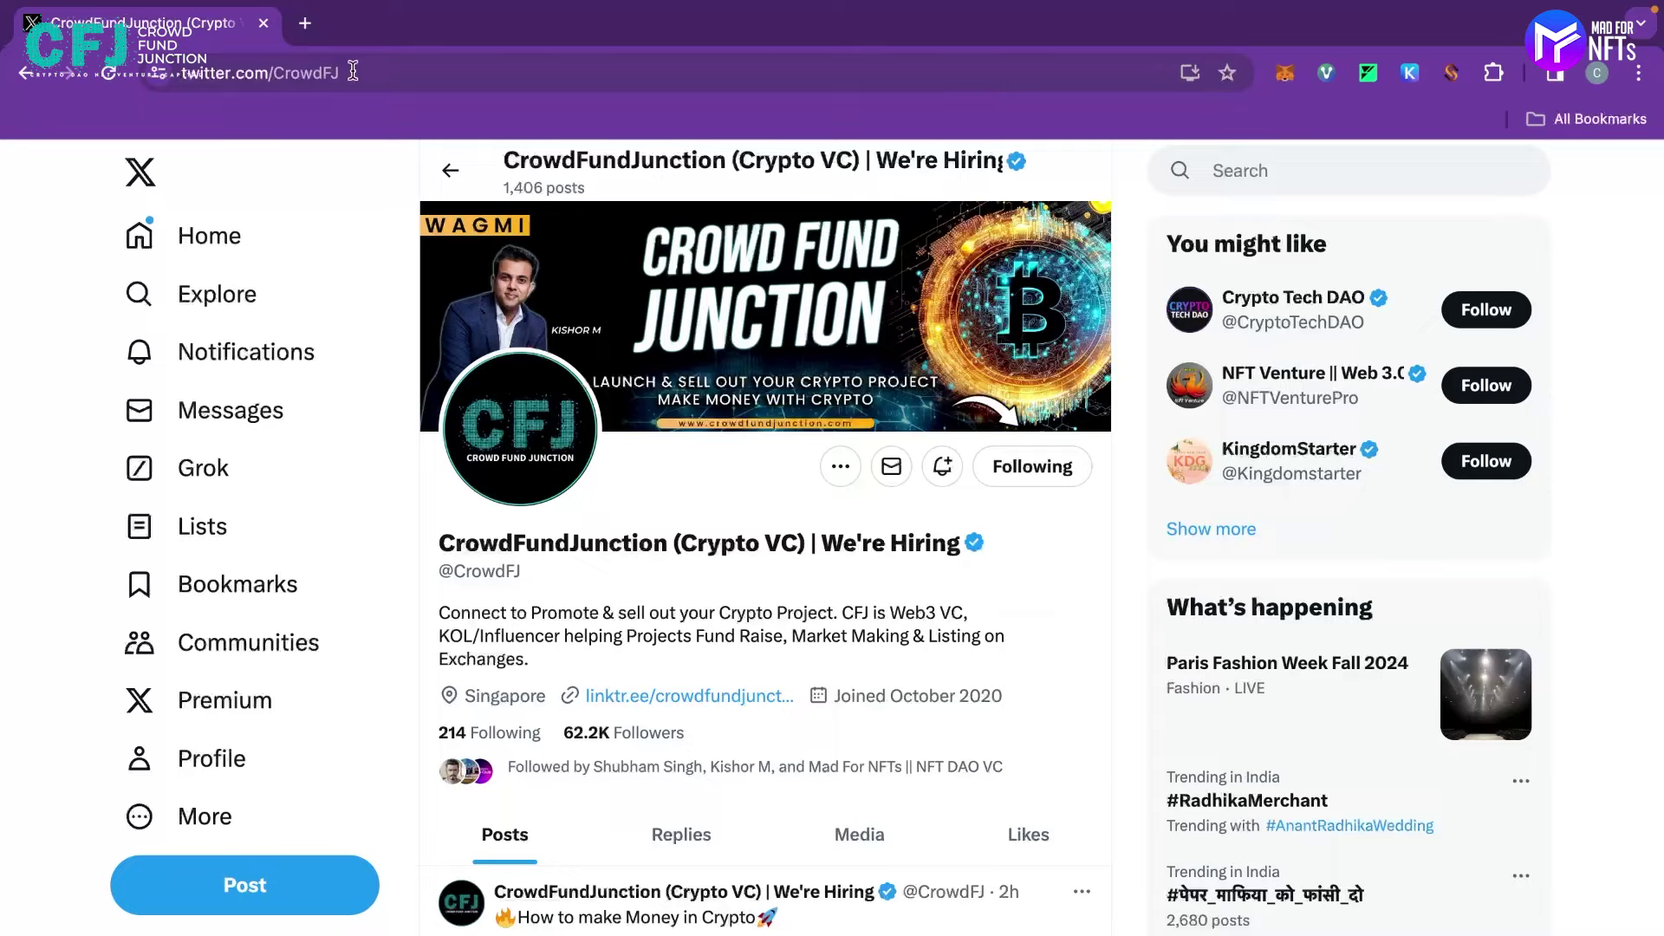
- Open the swap page at swap.katla.taiko.xyz for the taiko-katla chain in a new browser tab
{"action": "left_click", "coordinate": [310, 30]}
{"action": "type", "text": "swp"}
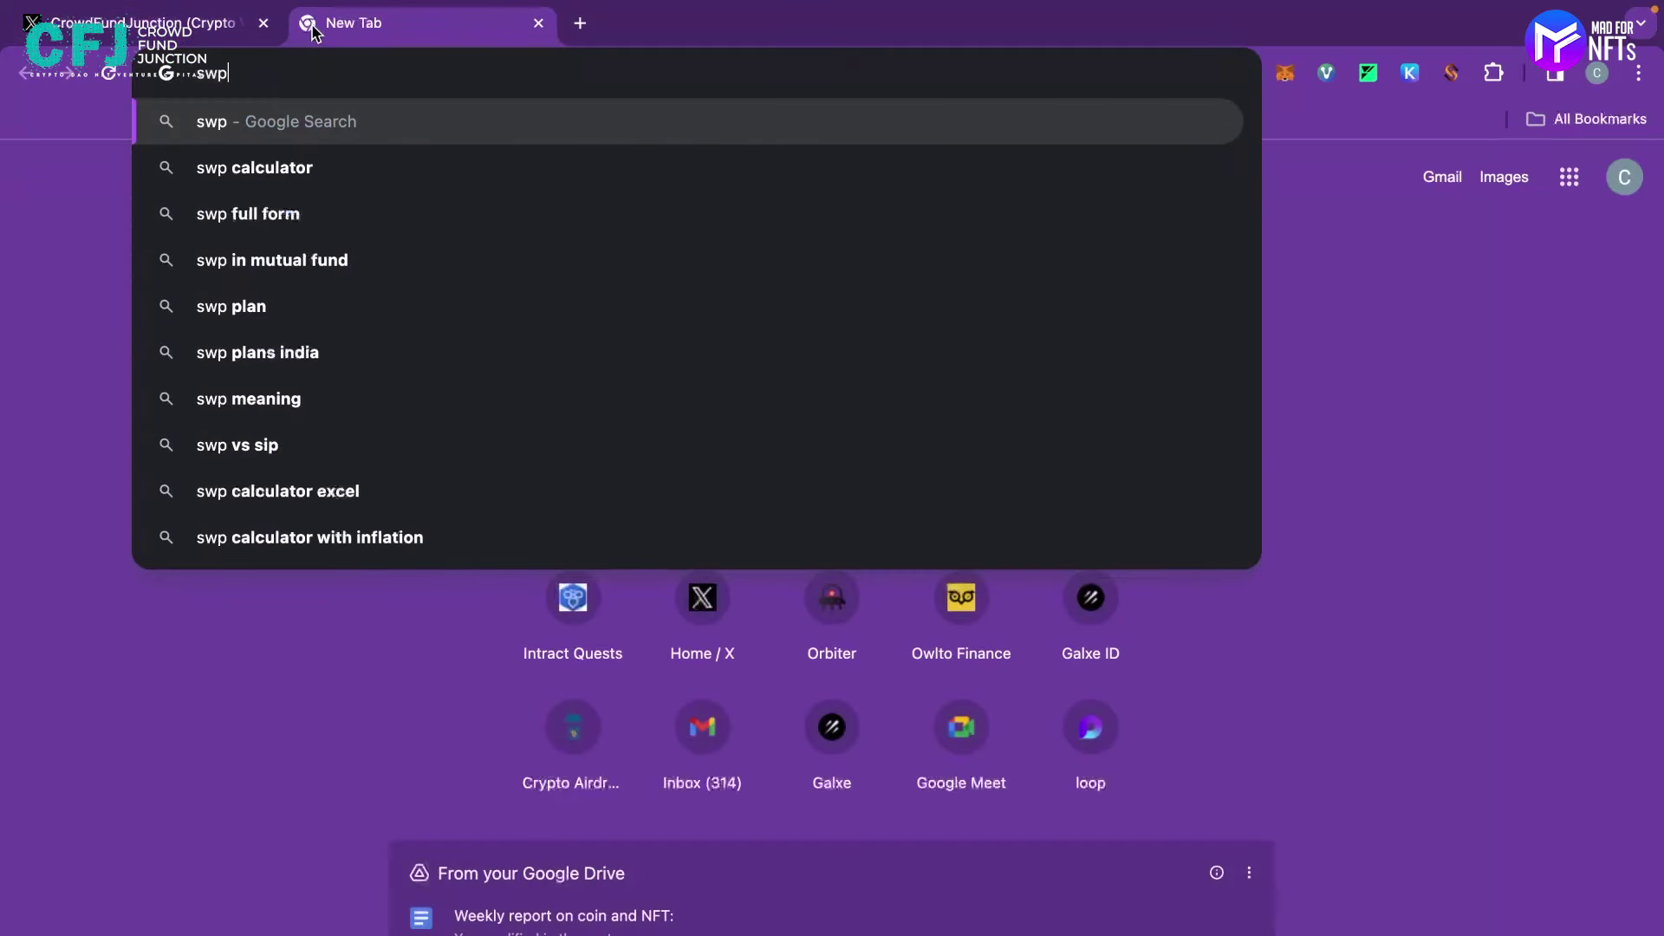
{"action": "key", "text": "BackSpace"}
{"action": "type", "text": "ap"}
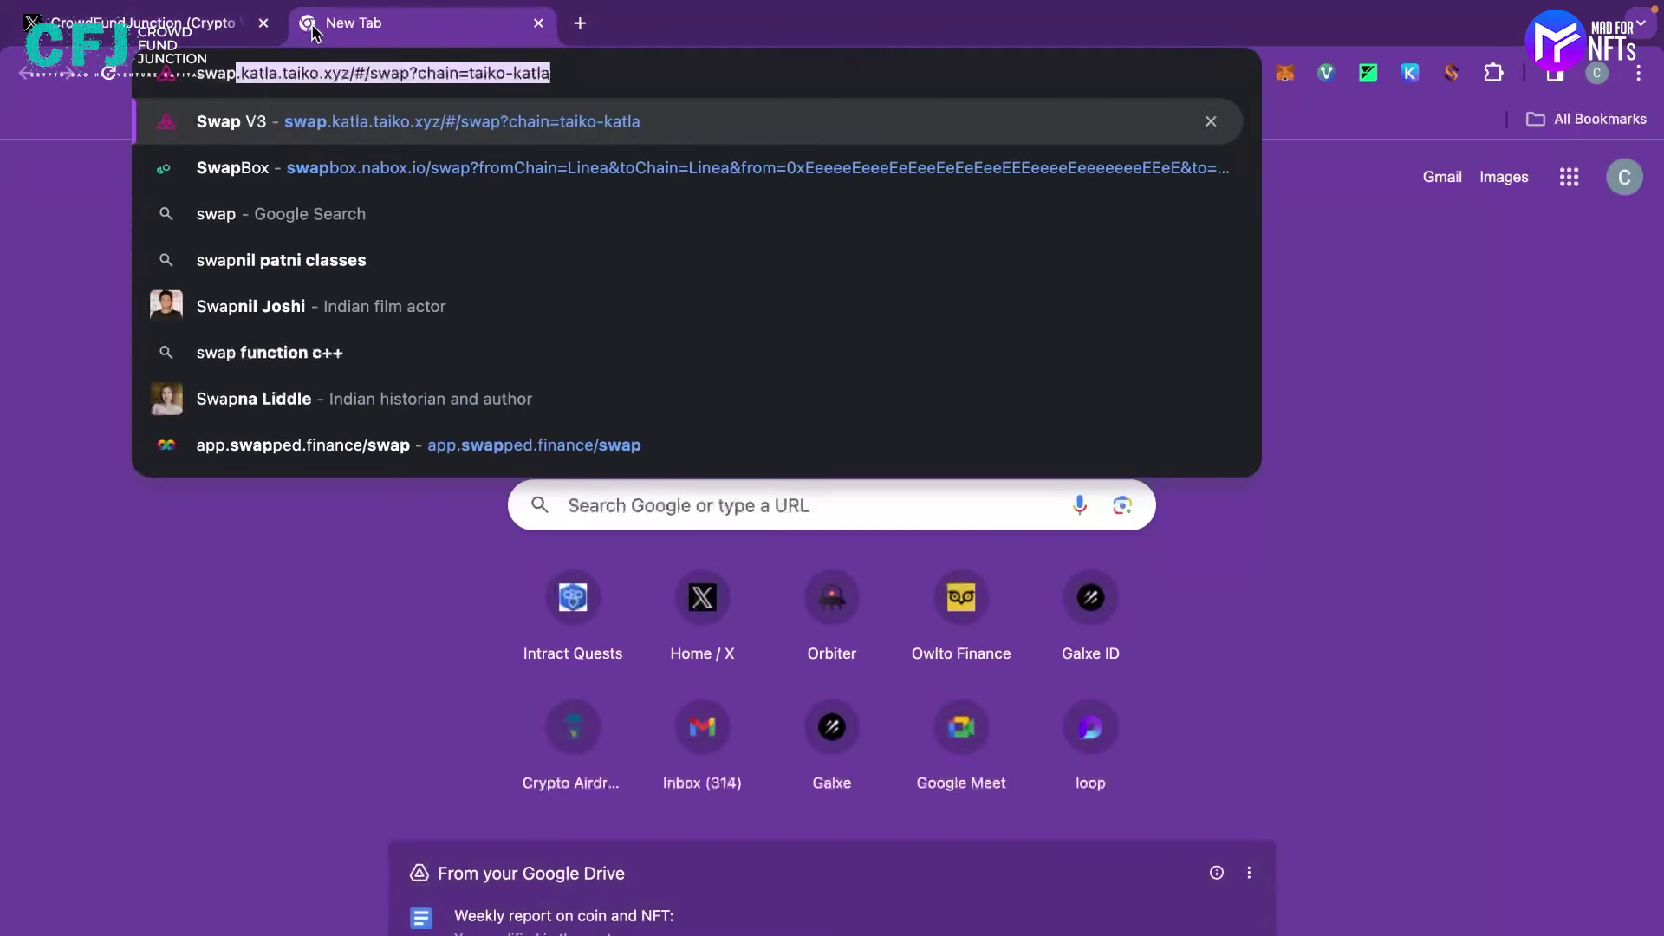
{"action": "key", "text": "Return"}
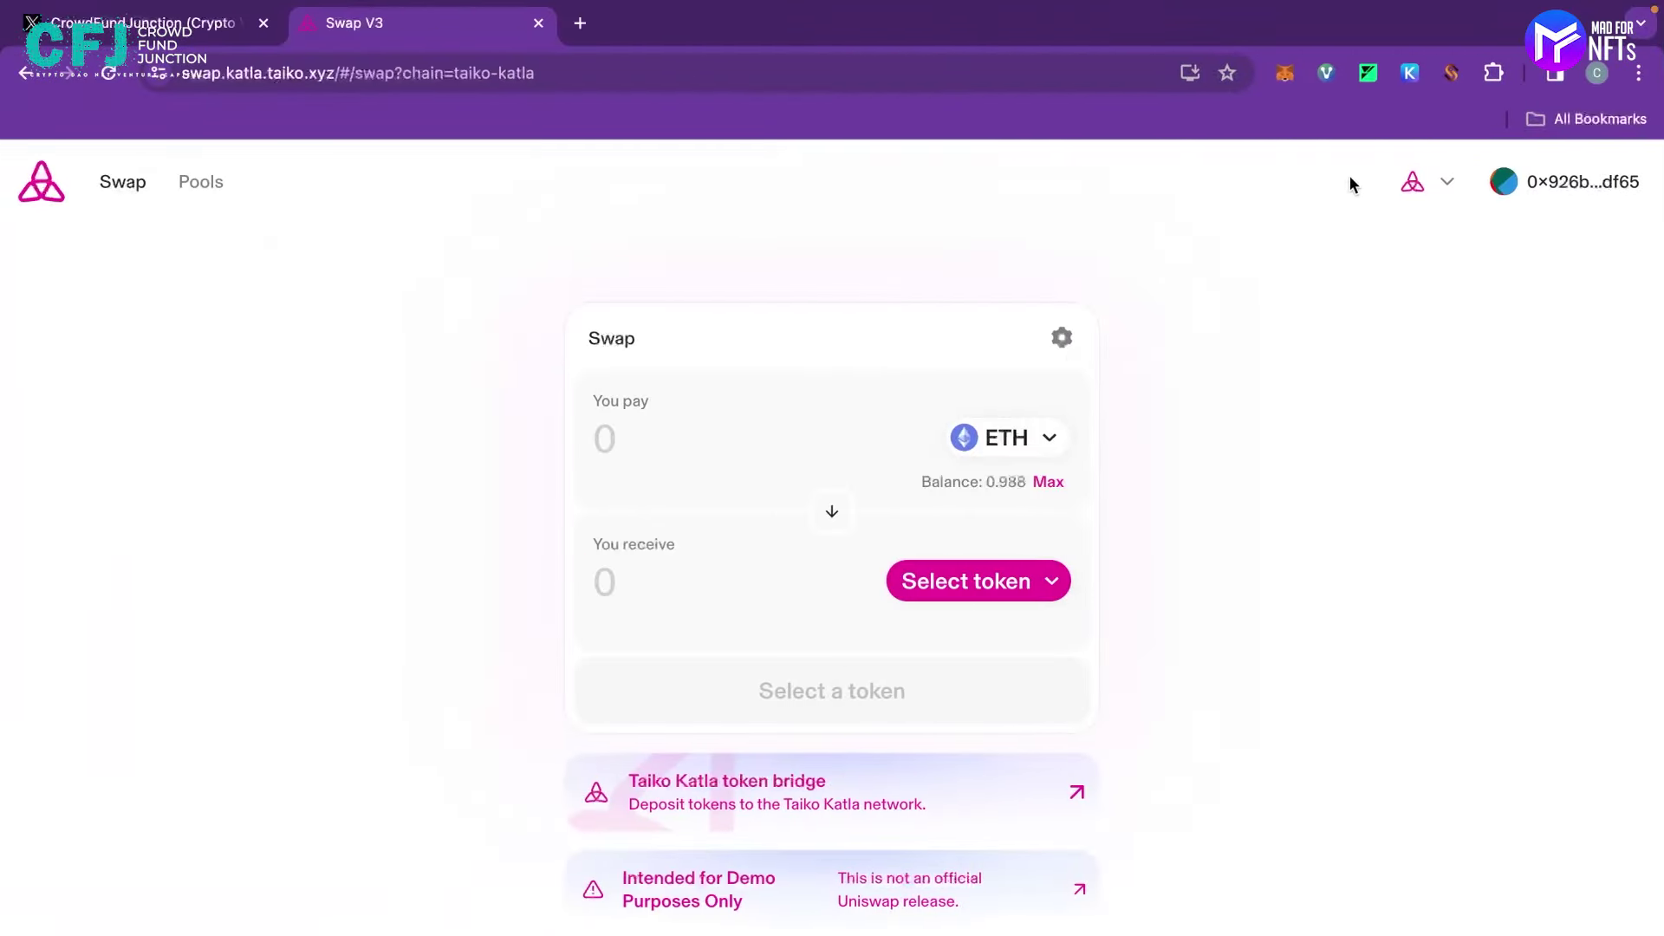
- Check the available networks and the existing liquidity pool positions, and return to the swap form
{"action": "left_click", "coordinate": [1429, 193]}
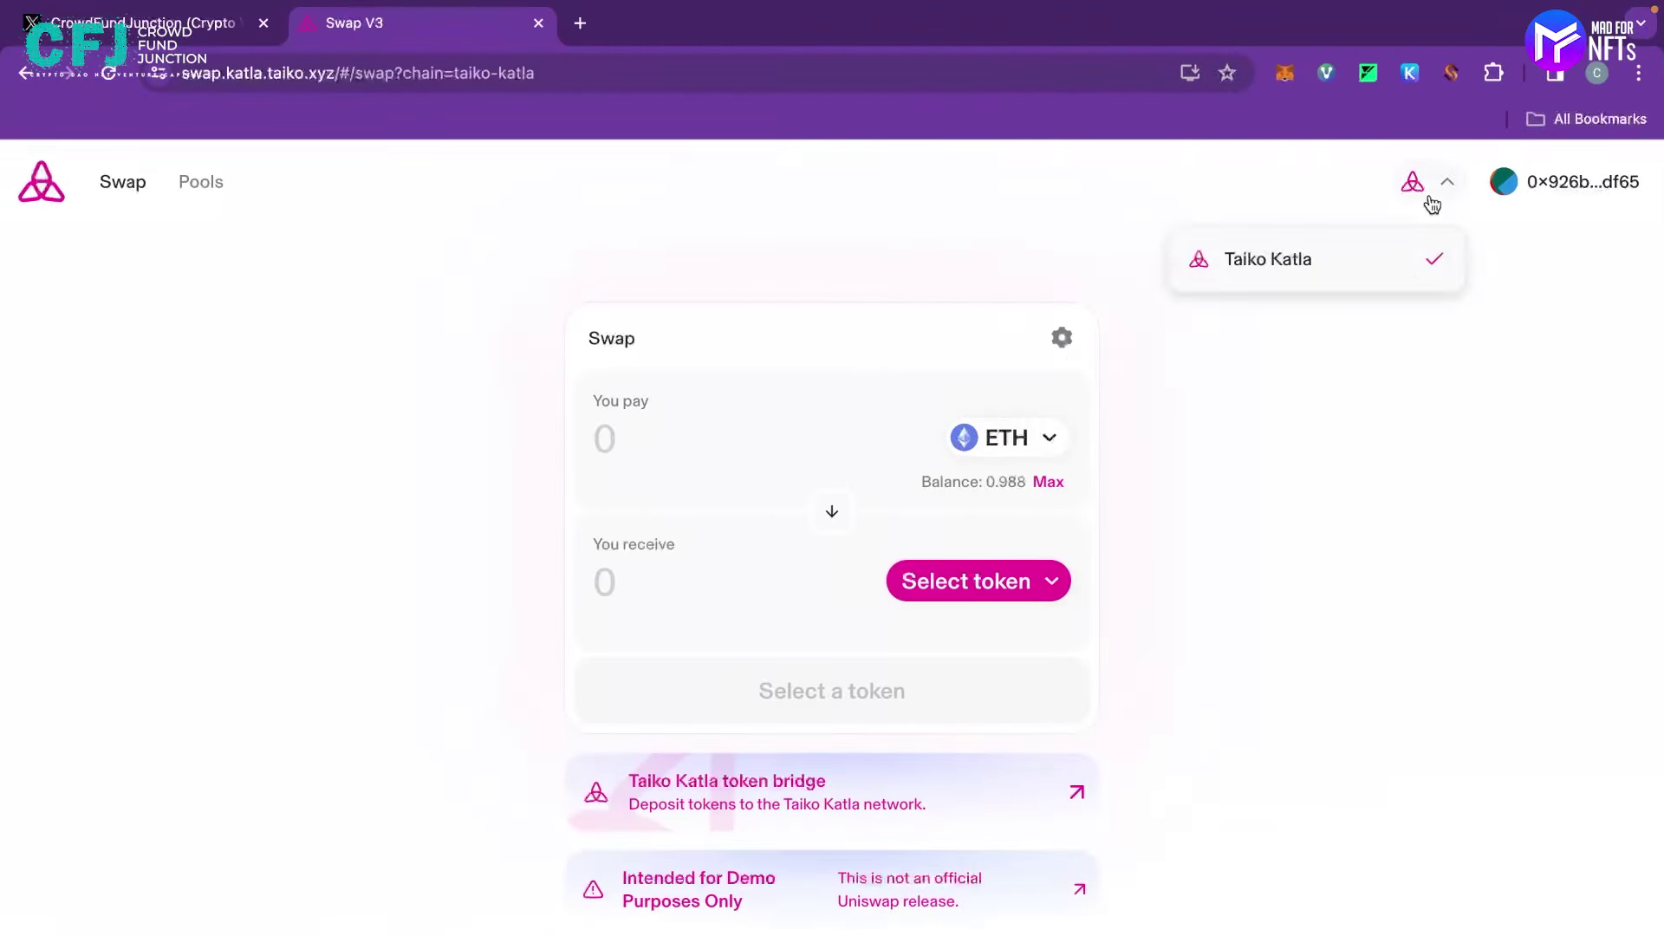
{"action": "left_click", "coordinate": [1330, 518]}
{"action": "left_click", "coordinate": [183, 185]}
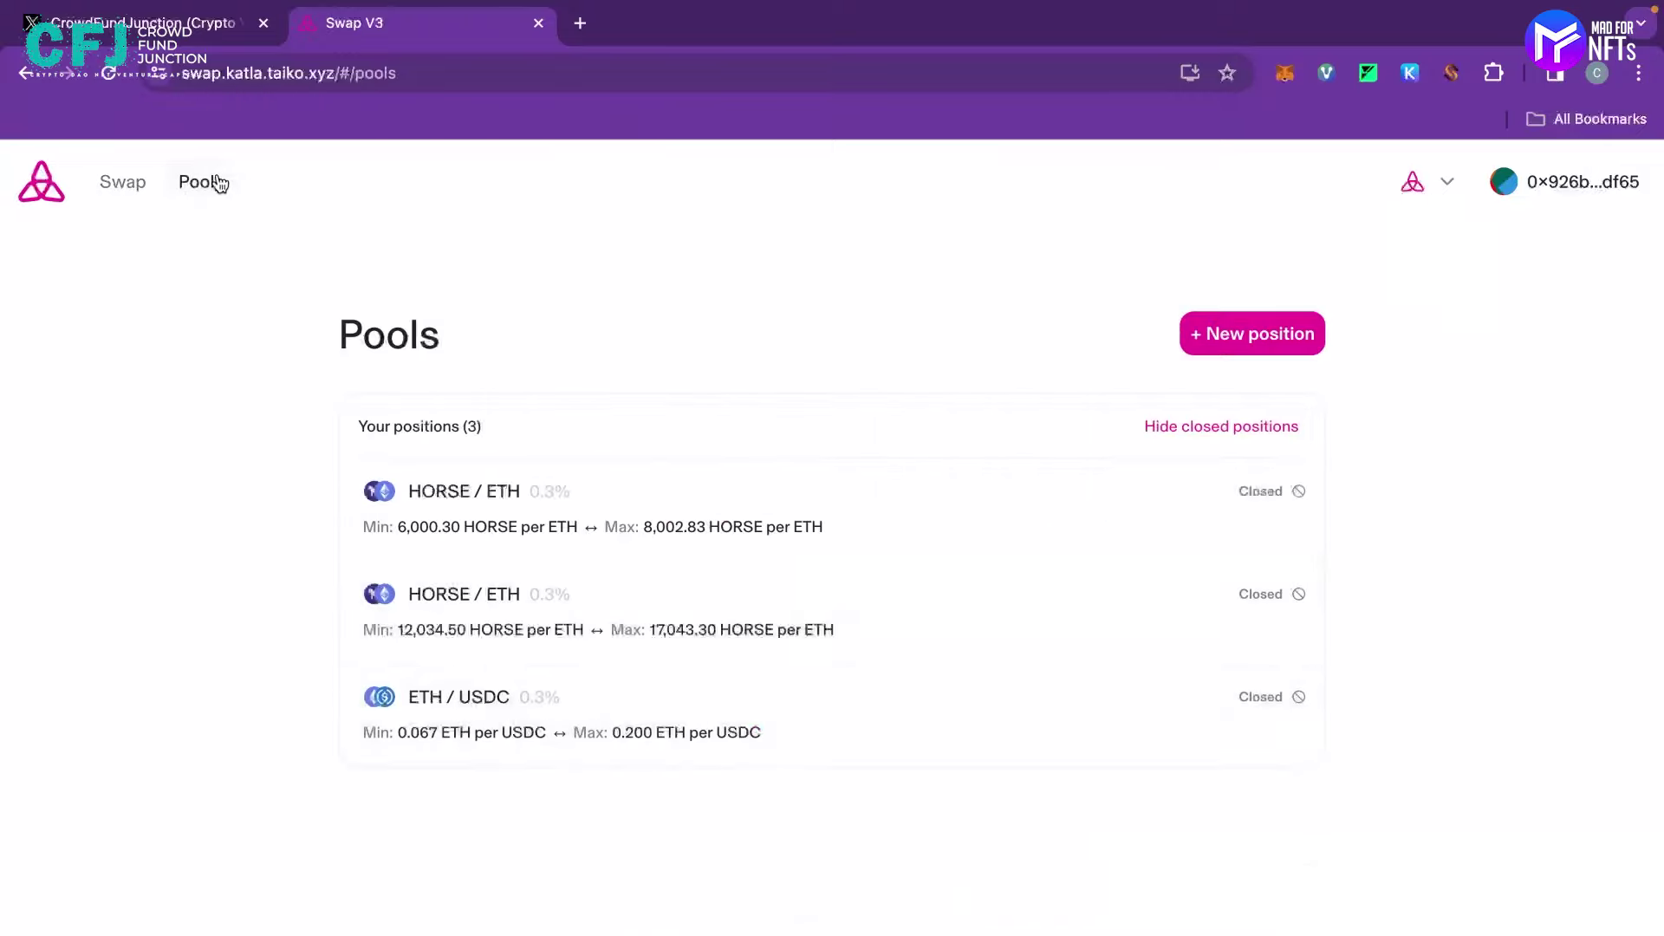
{"action": "left_click", "coordinate": [130, 184]}
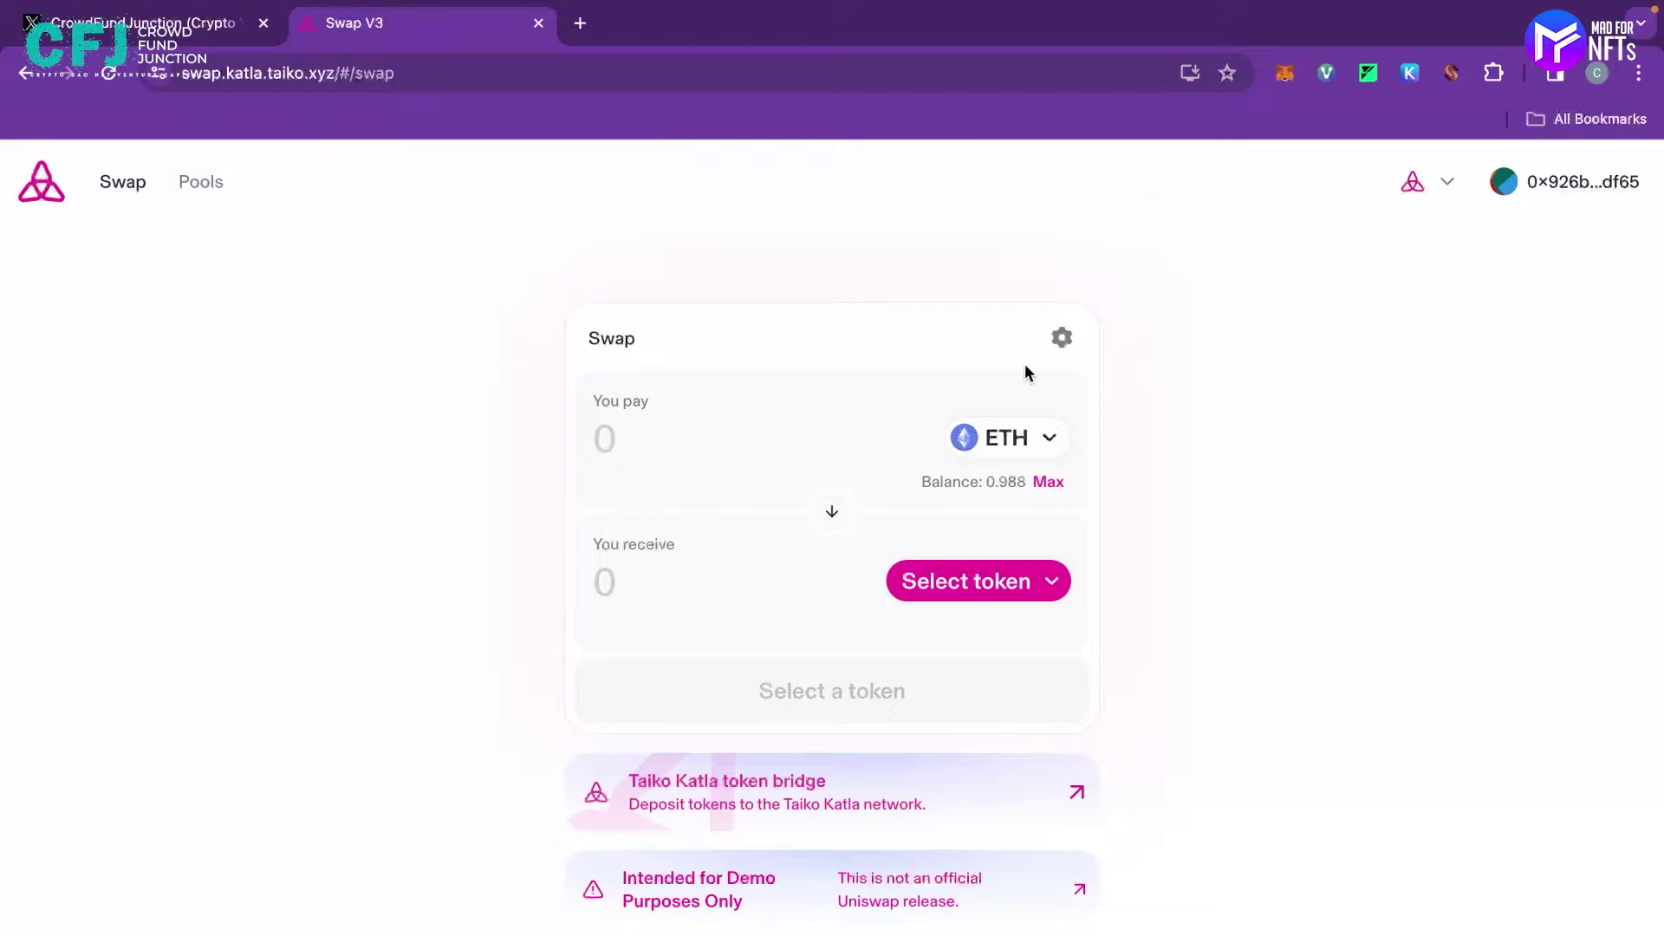
- Set up a swap paying 0.1 ETH to receive HORSE
{"action": "left_click", "coordinate": [1010, 433]}
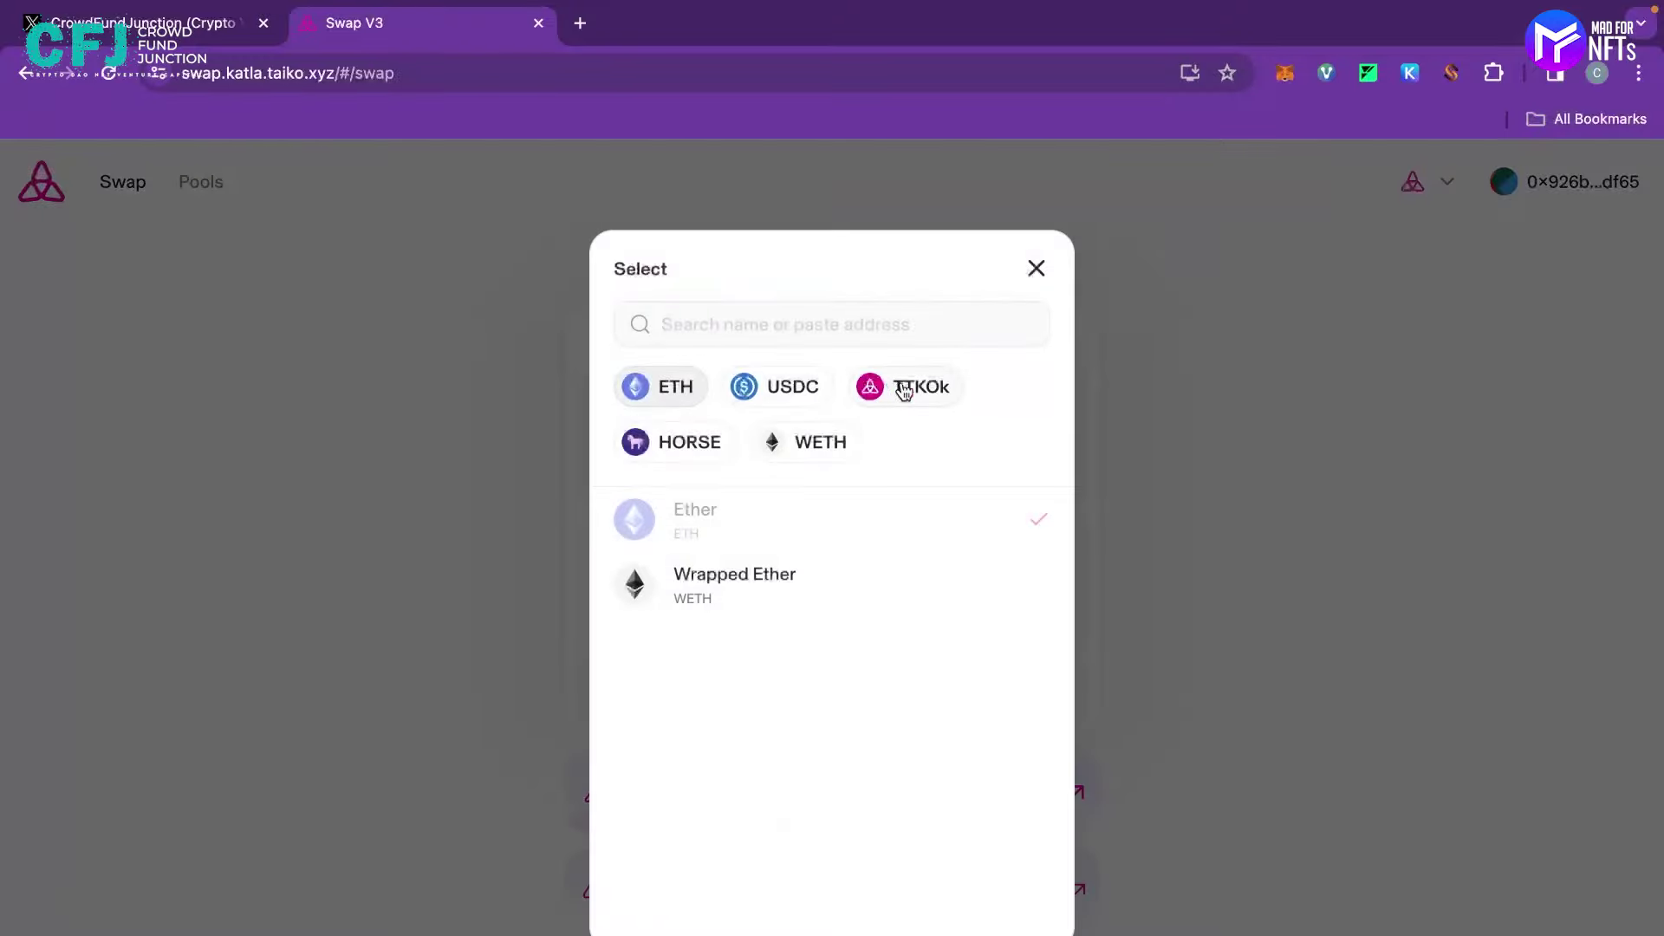
{"action": "left_click", "coordinate": [1382, 461]}
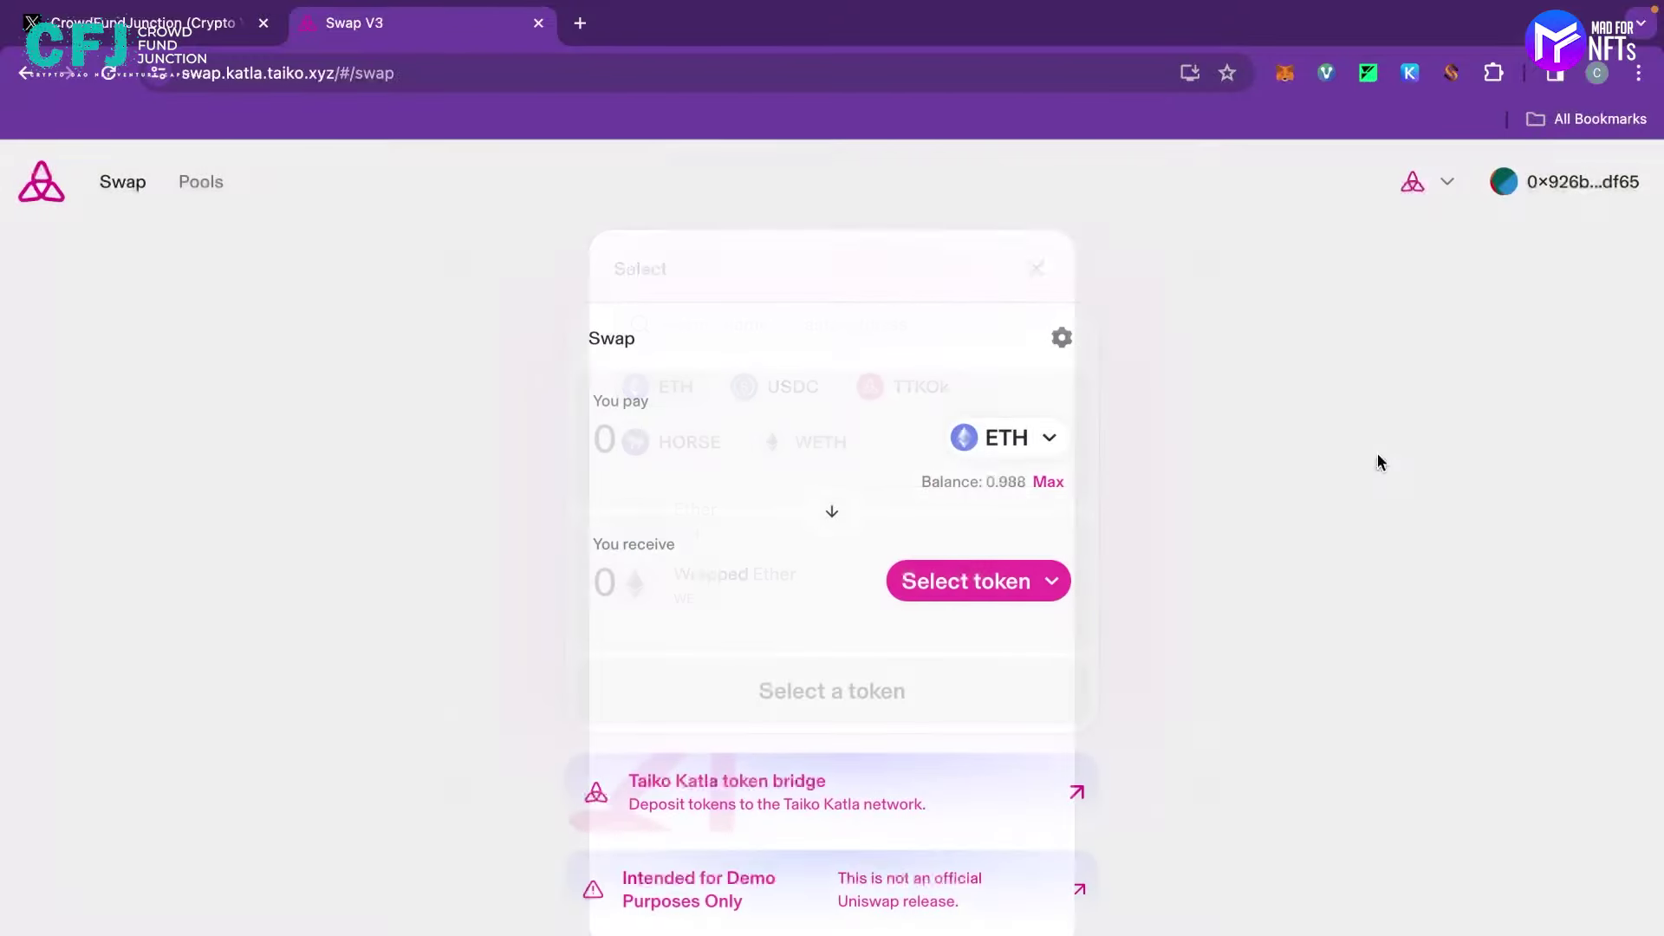
{"action": "left_click", "coordinate": [993, 582]}
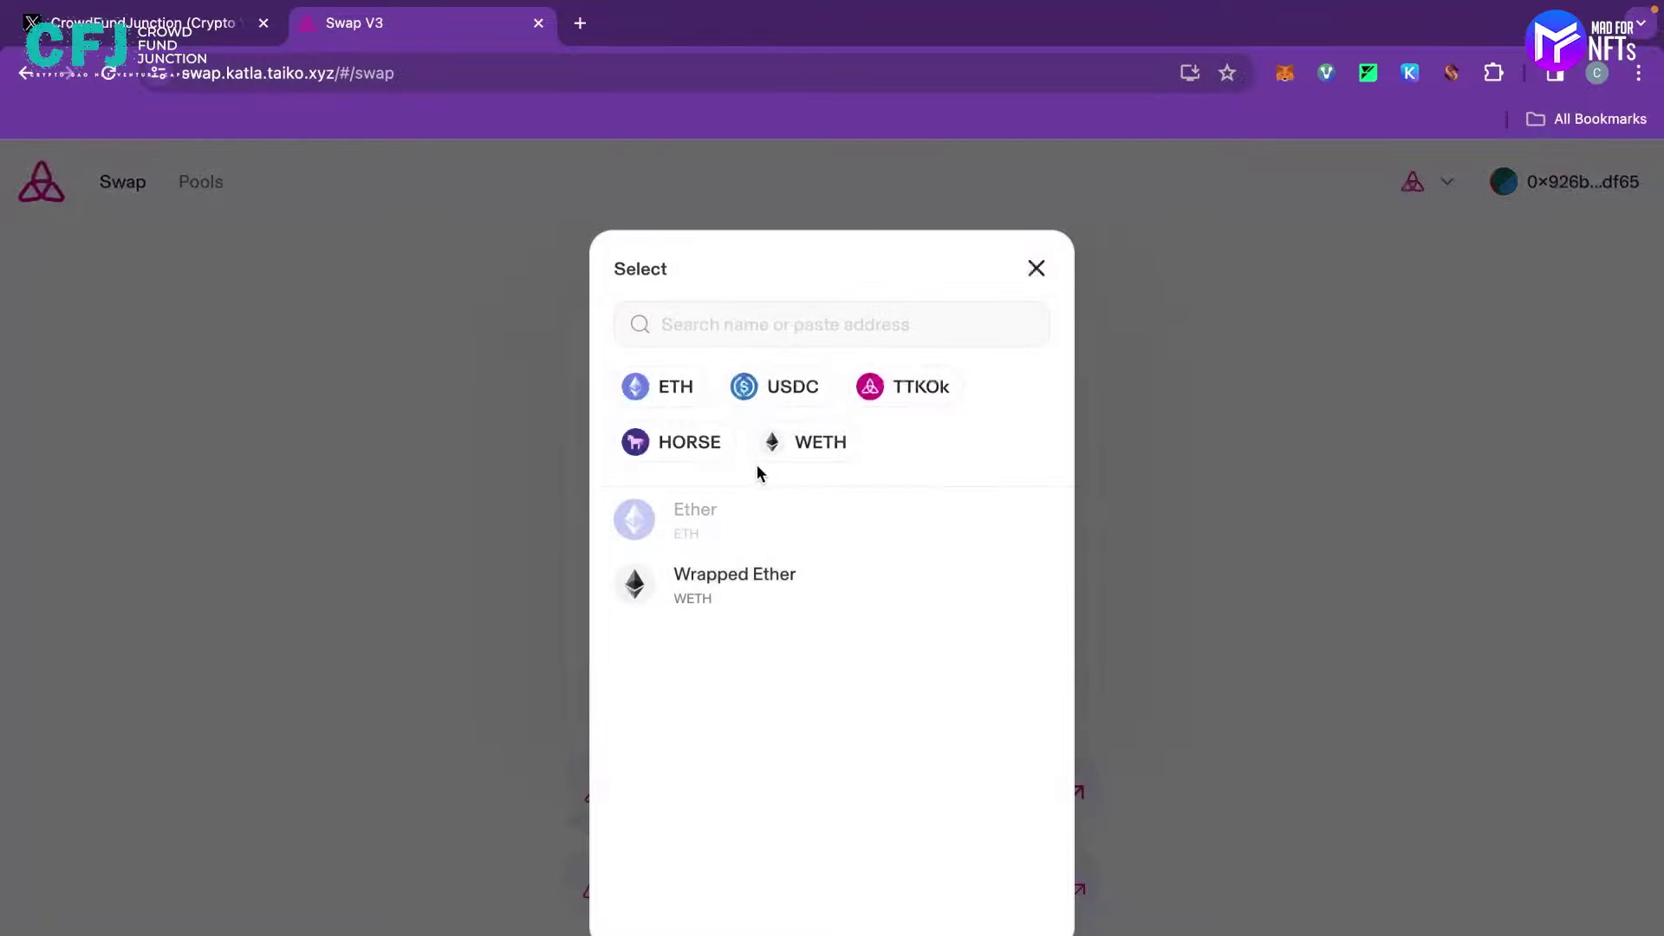
{"action": "left_click", "coordinate": [702, 460]}
{"action": "left_click", "coordinate": [637, 449]}
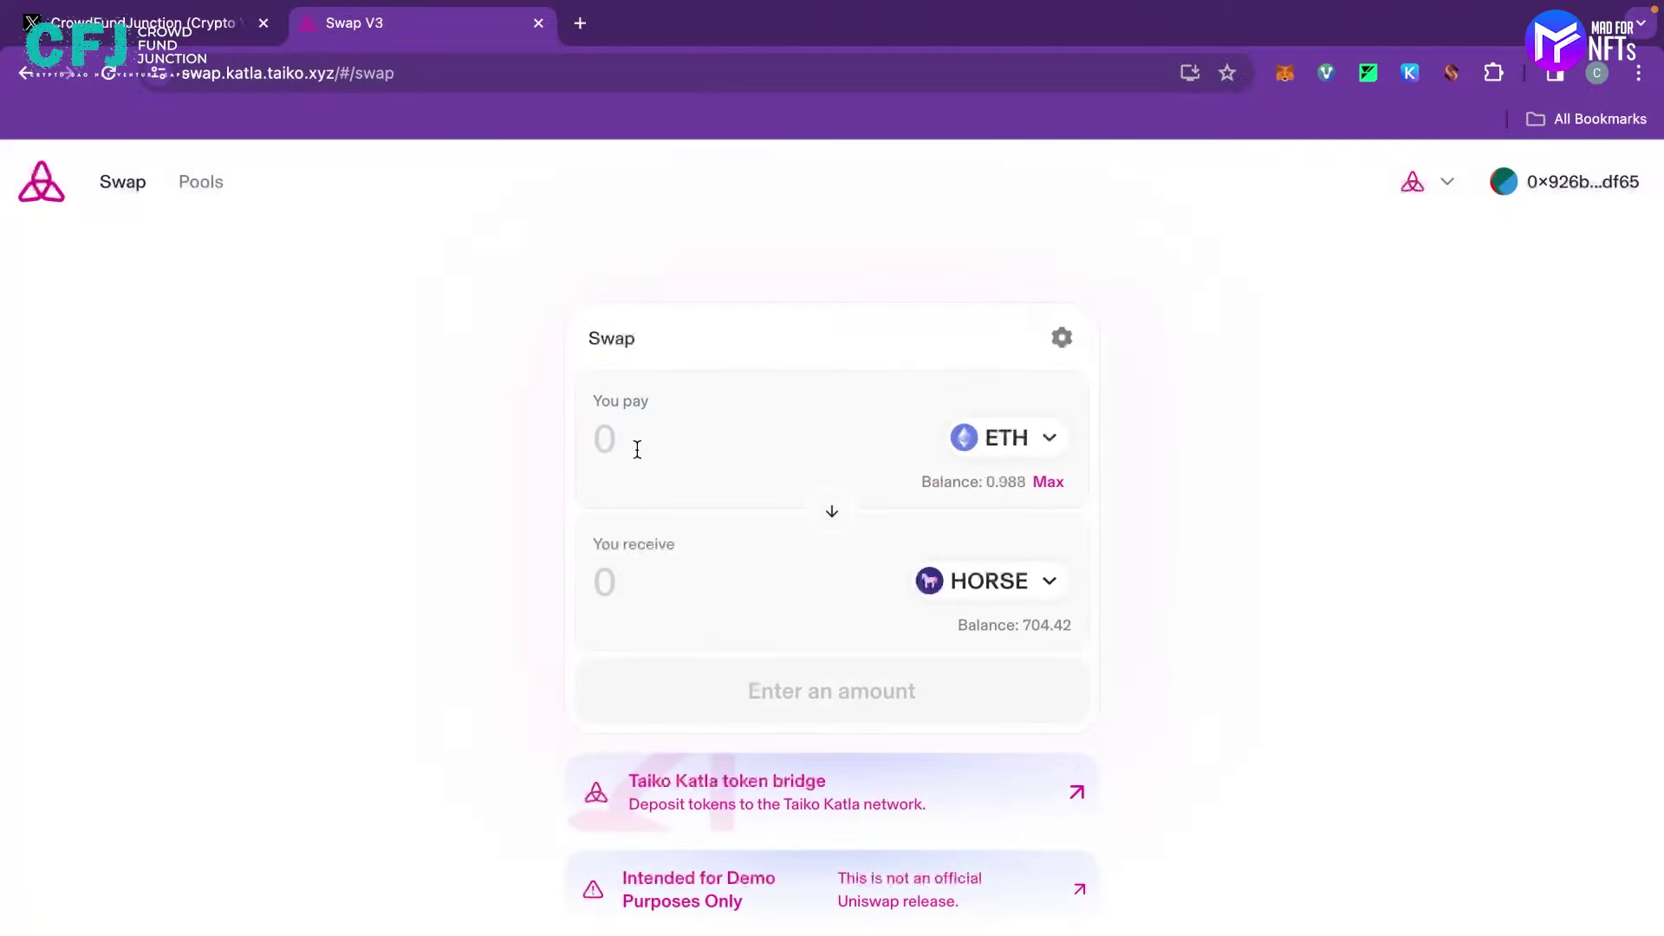
{"action": "type", "text": "0.1"}
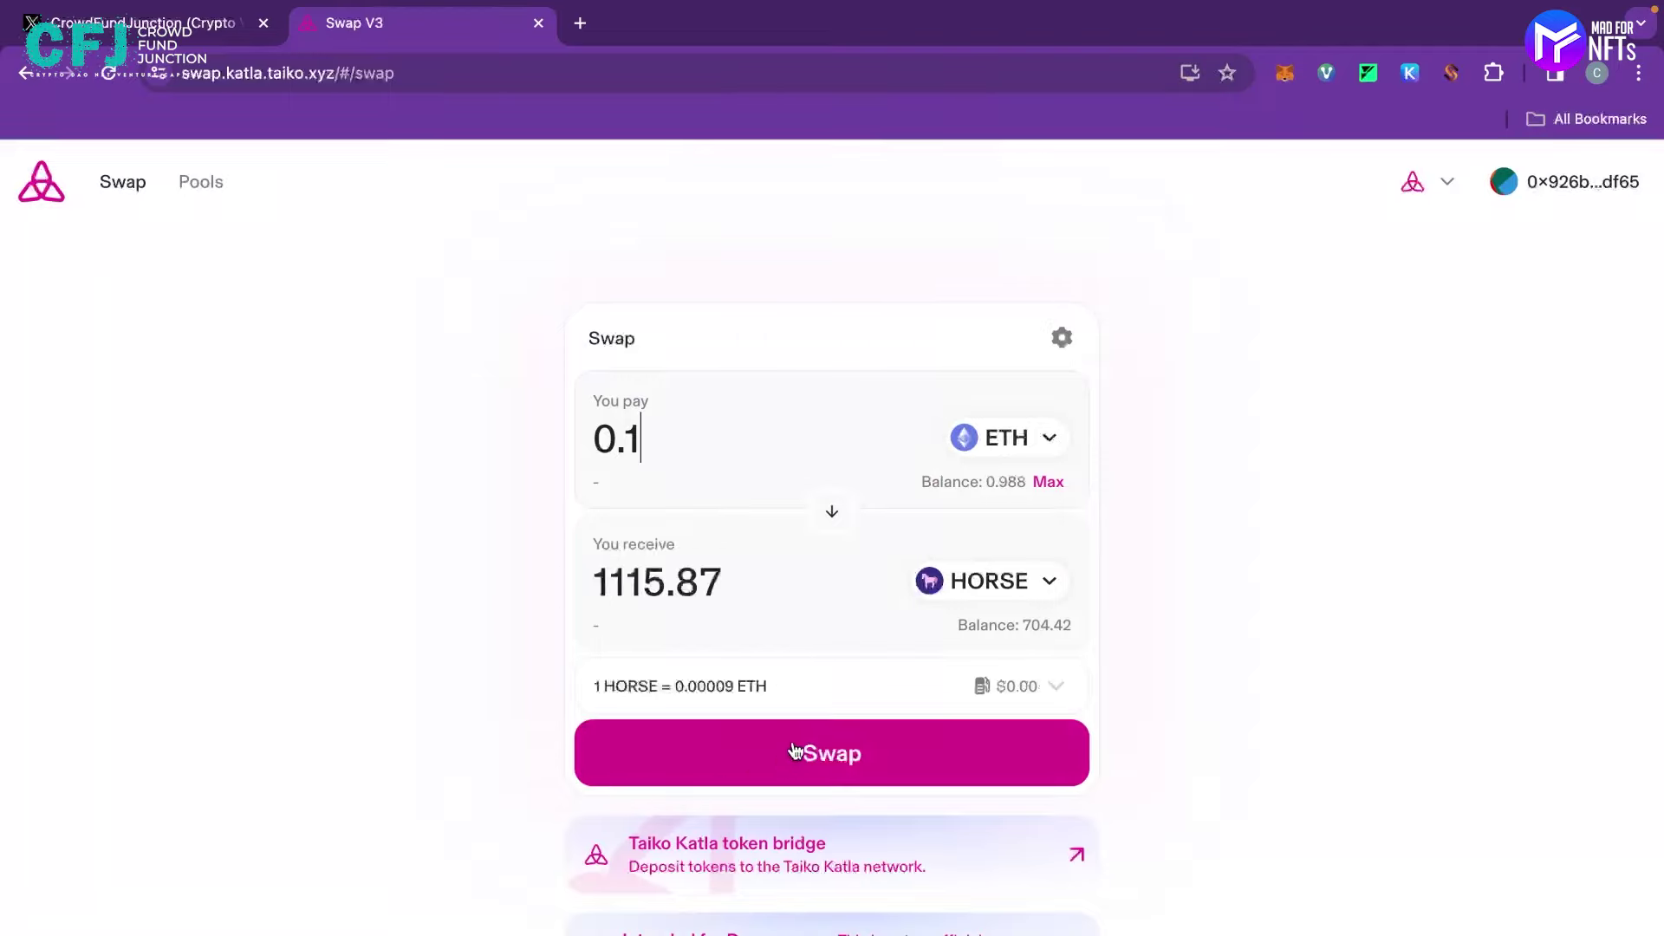
- Submit the ETH to HORSE swap, approve it through the security check and wallet, and dismiss the submission dialog
{"action": "left_click", "coordinate": [824, 744]}
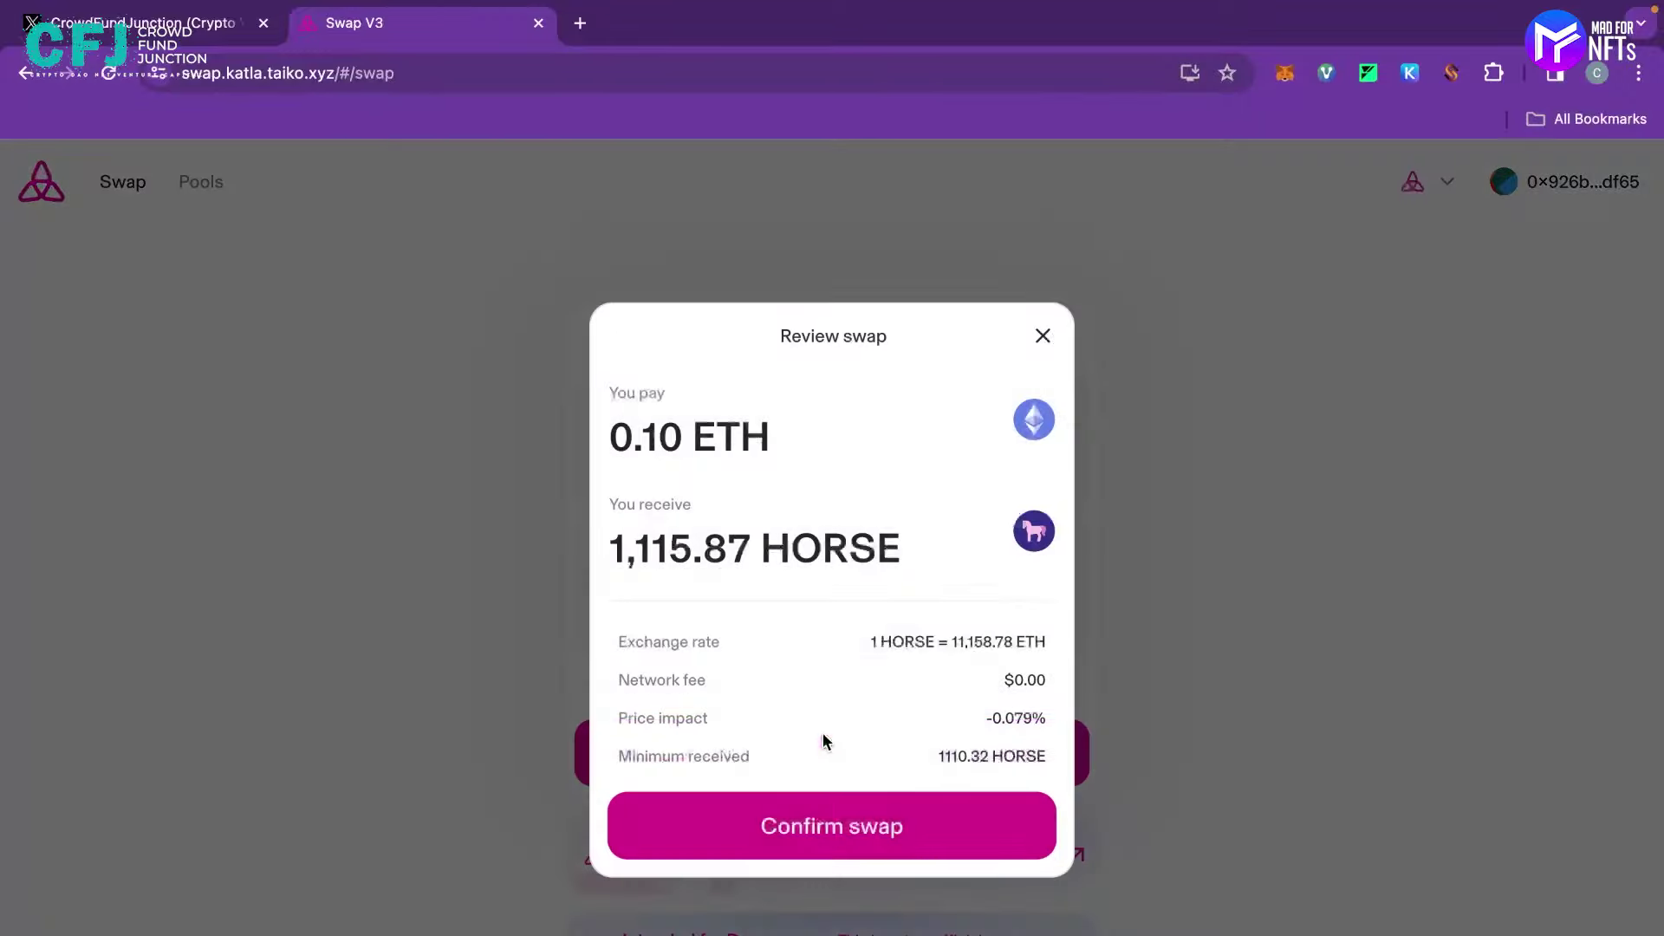
{"action": "left_click", "coordinate": [881, 824]}
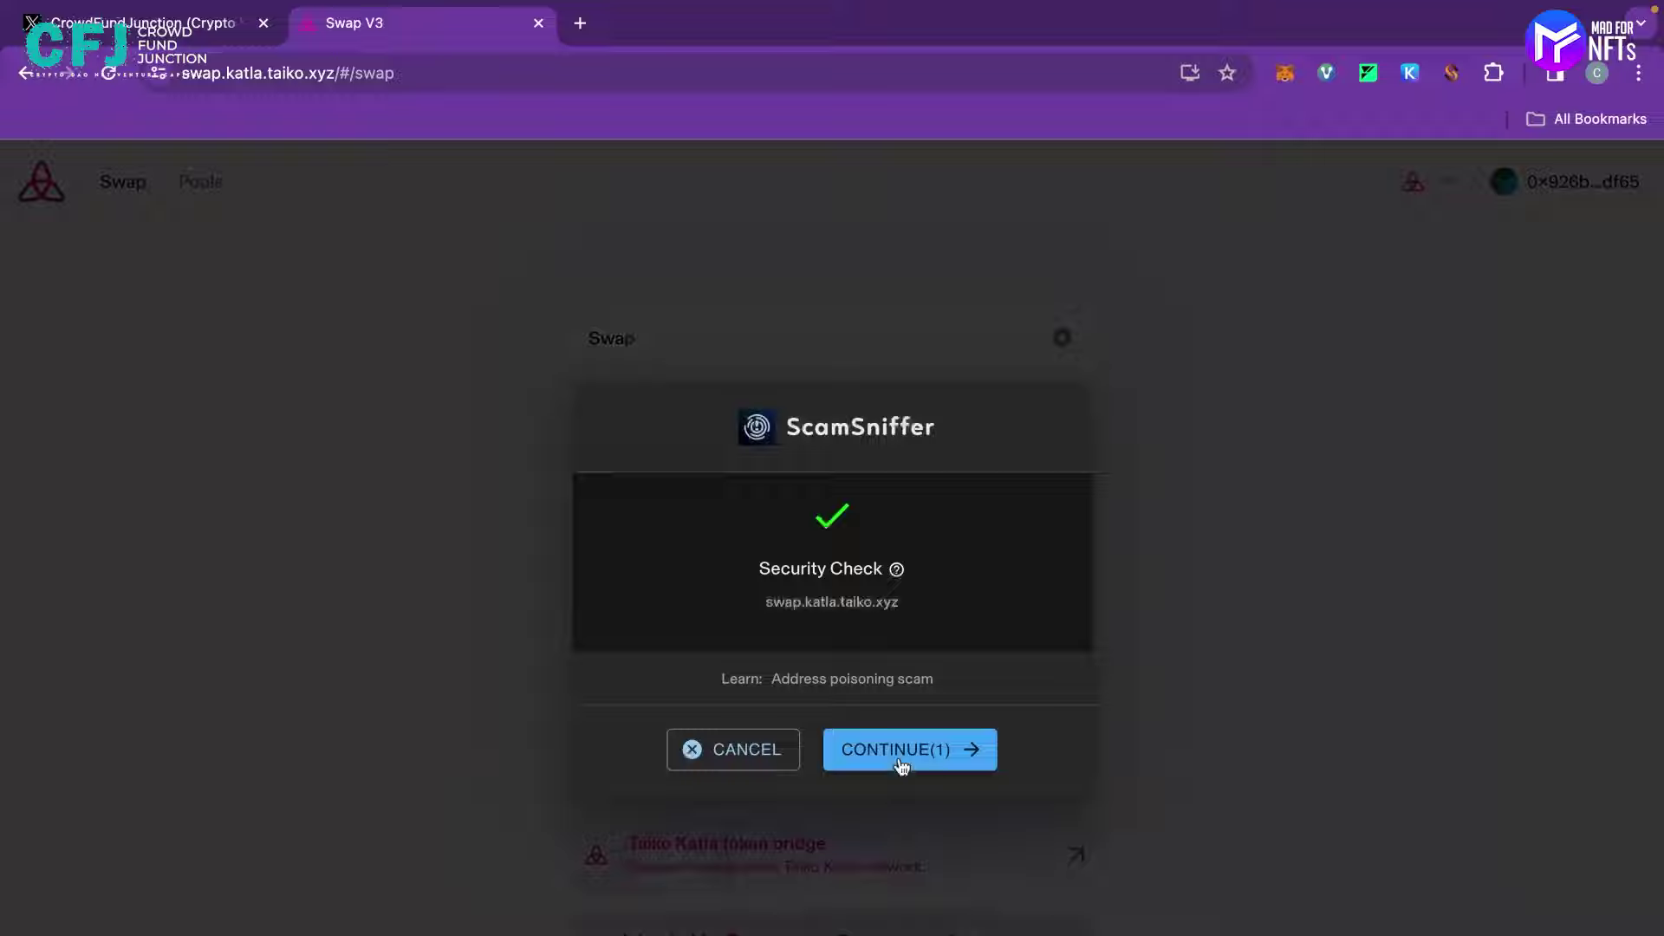
{"action": "left_click", "coordinate": [900, 761]}
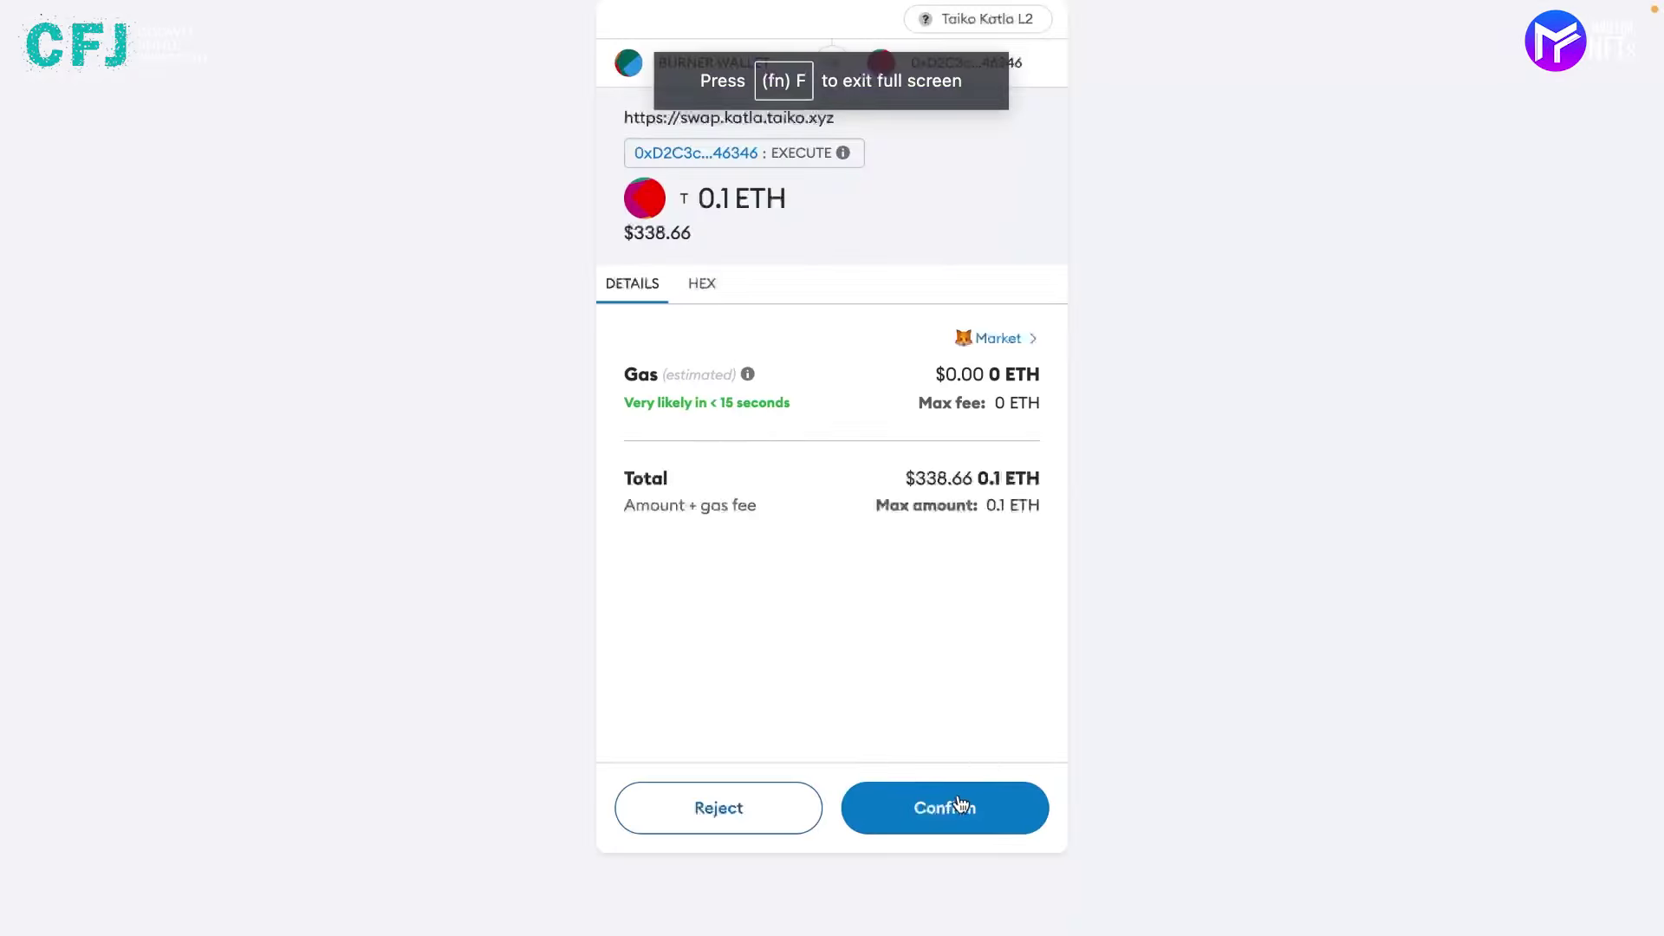
{"action": "left_click", "coordinate": [960, 806]}
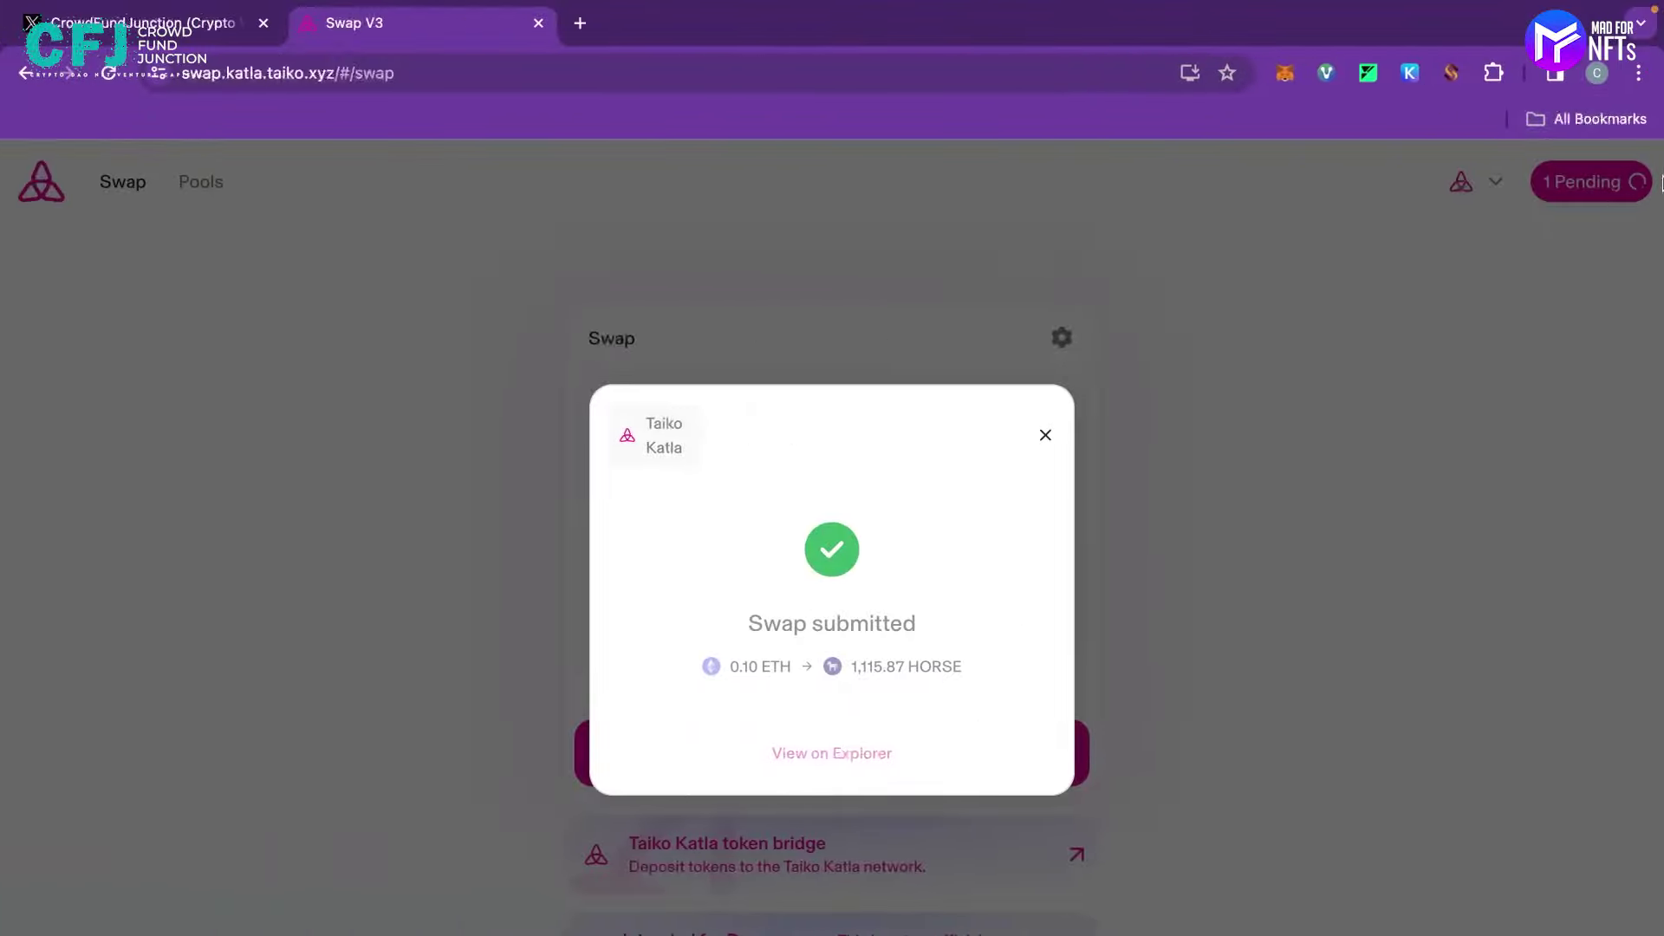
{"action": "left_click", "coordinate": [1046, 436]}
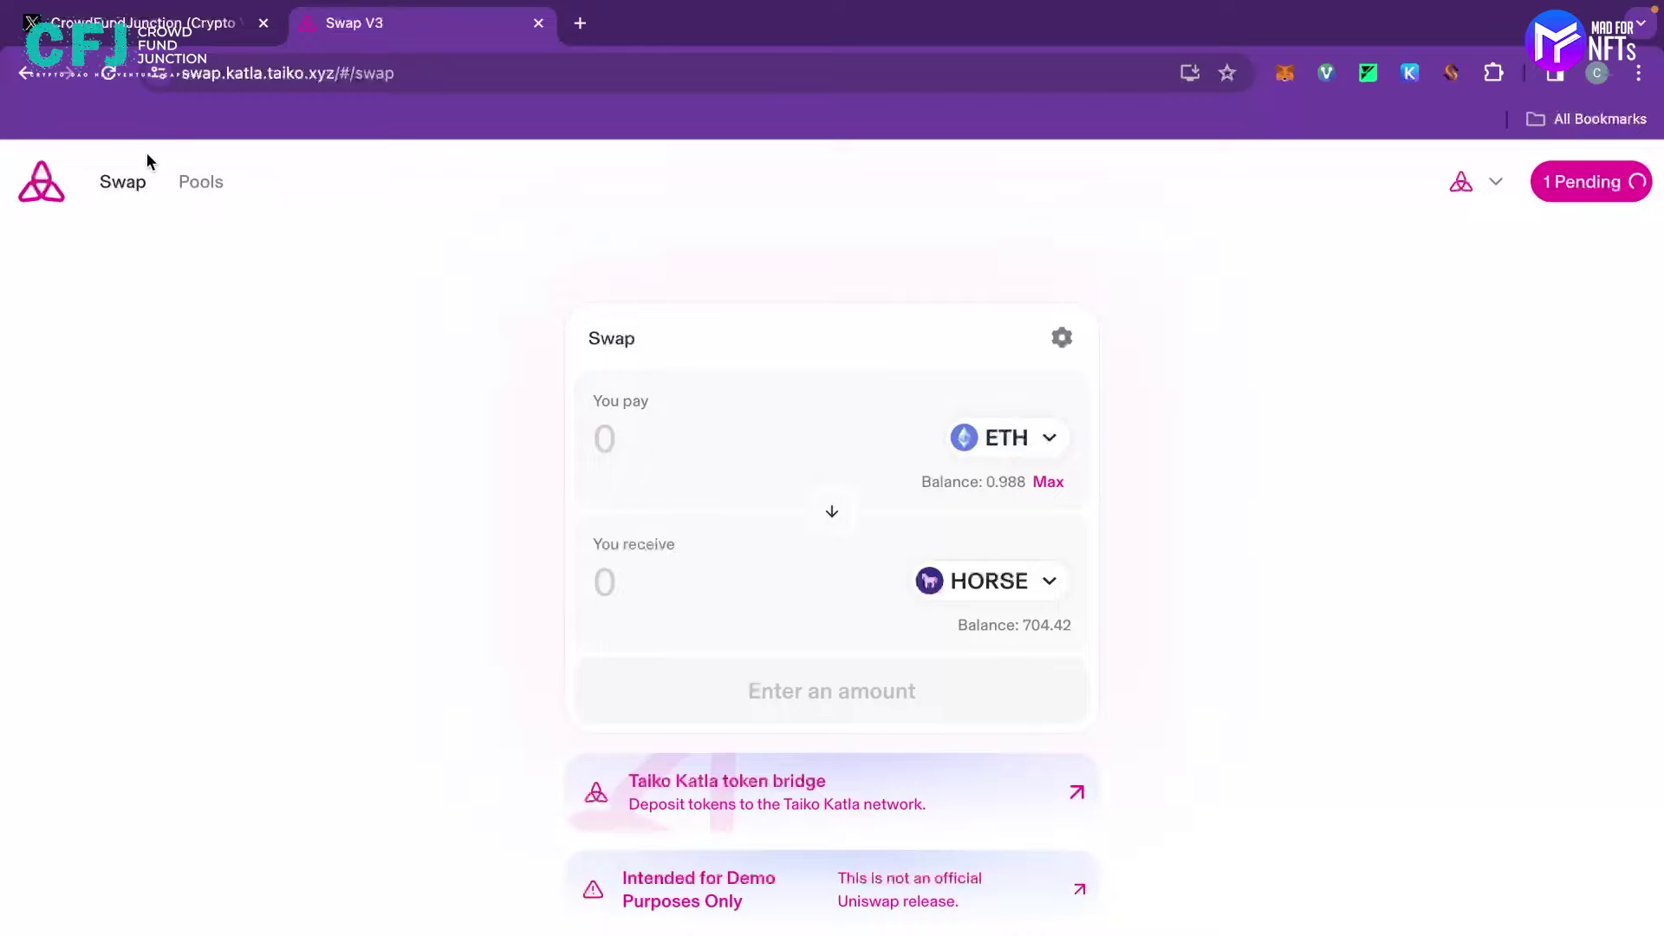
- Start a new liquidity position for the ETH / HORSE pair with the 0.3% fee tier
{"action": "left_click", "coordinate": [199, 183]}
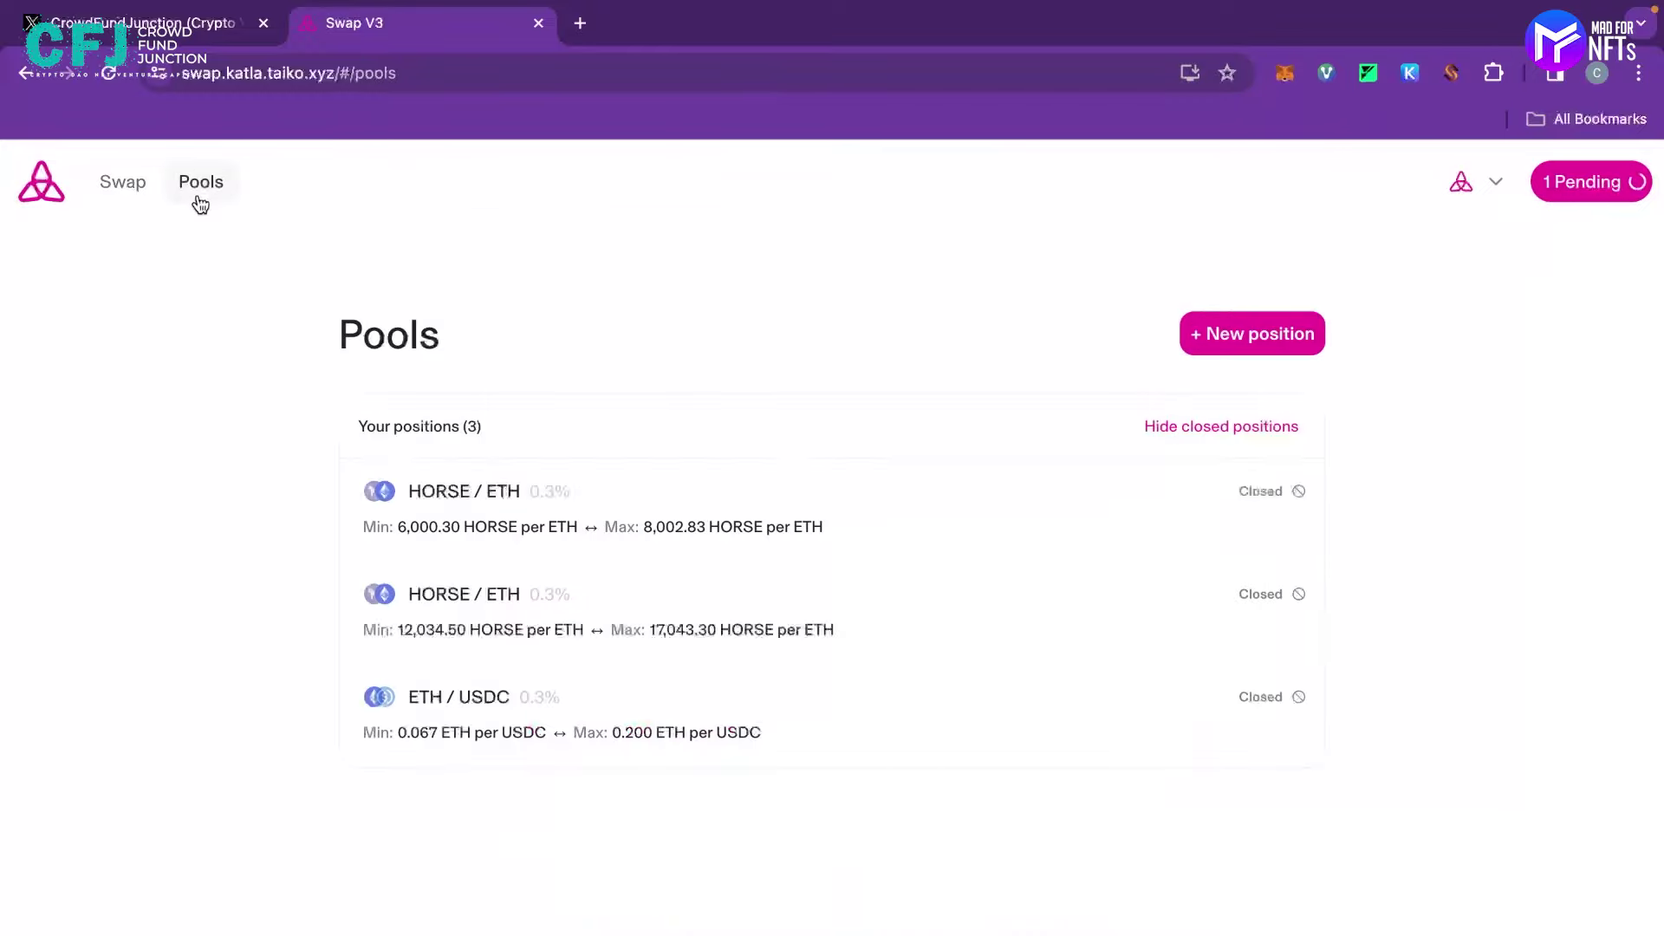
{"action": "left_click", "coordinate": [1231, 335]}
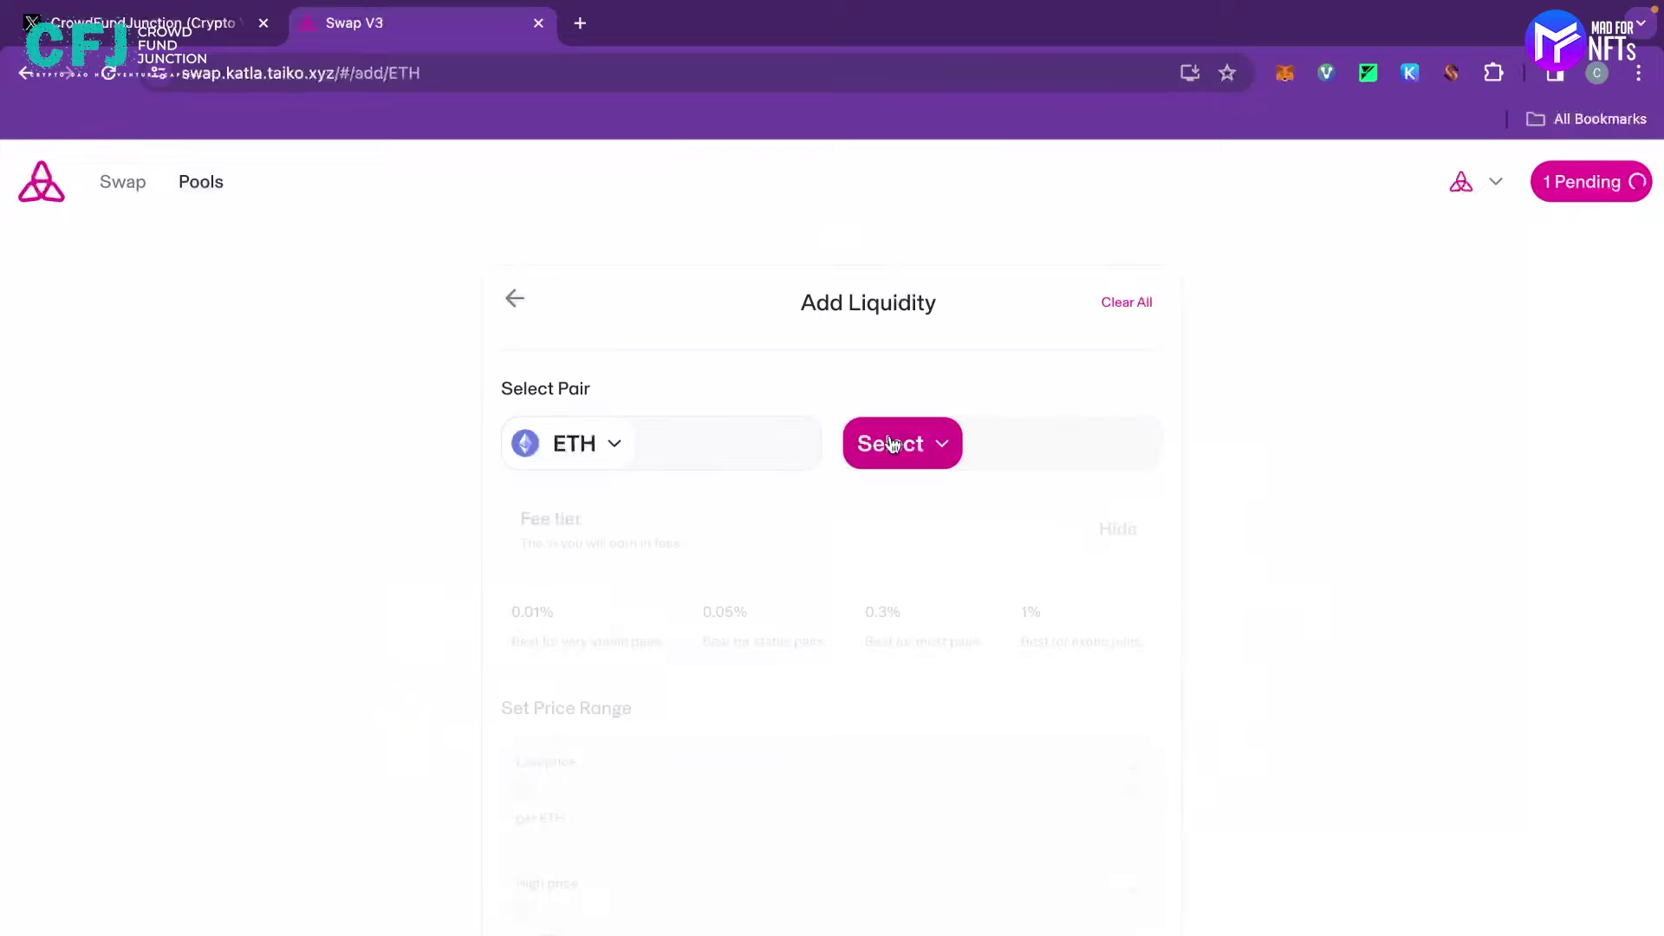
{"action": "left_click", "coordinate": [914, 442]}
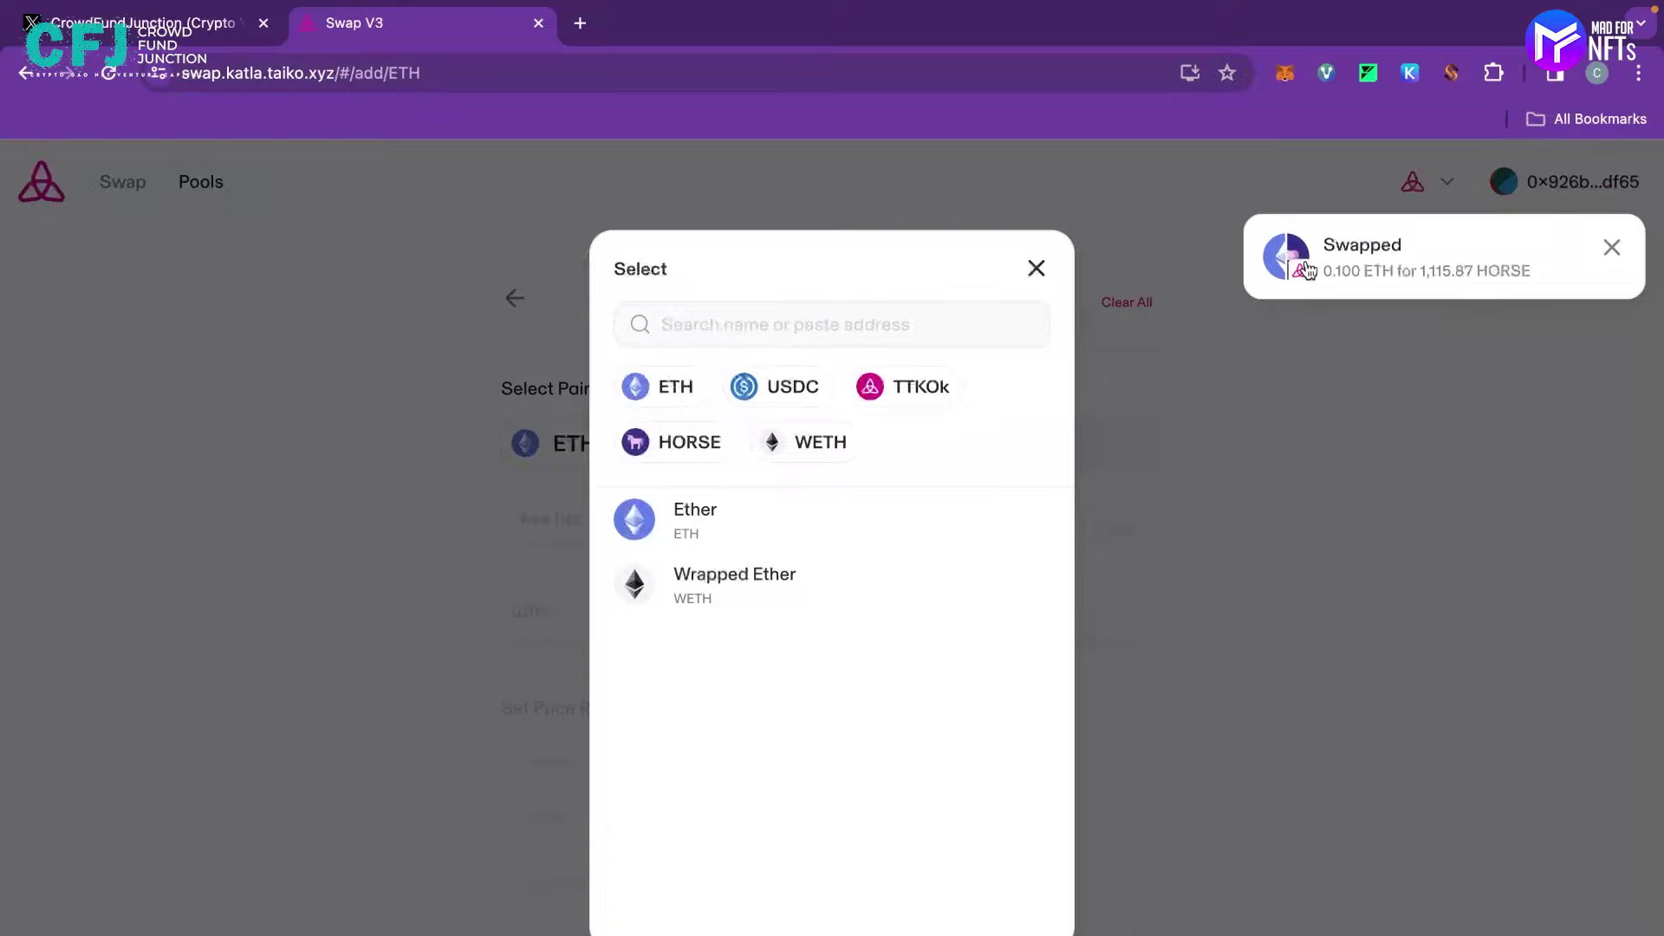
{"action": "left_click", "coordinate": [1614, 248]}
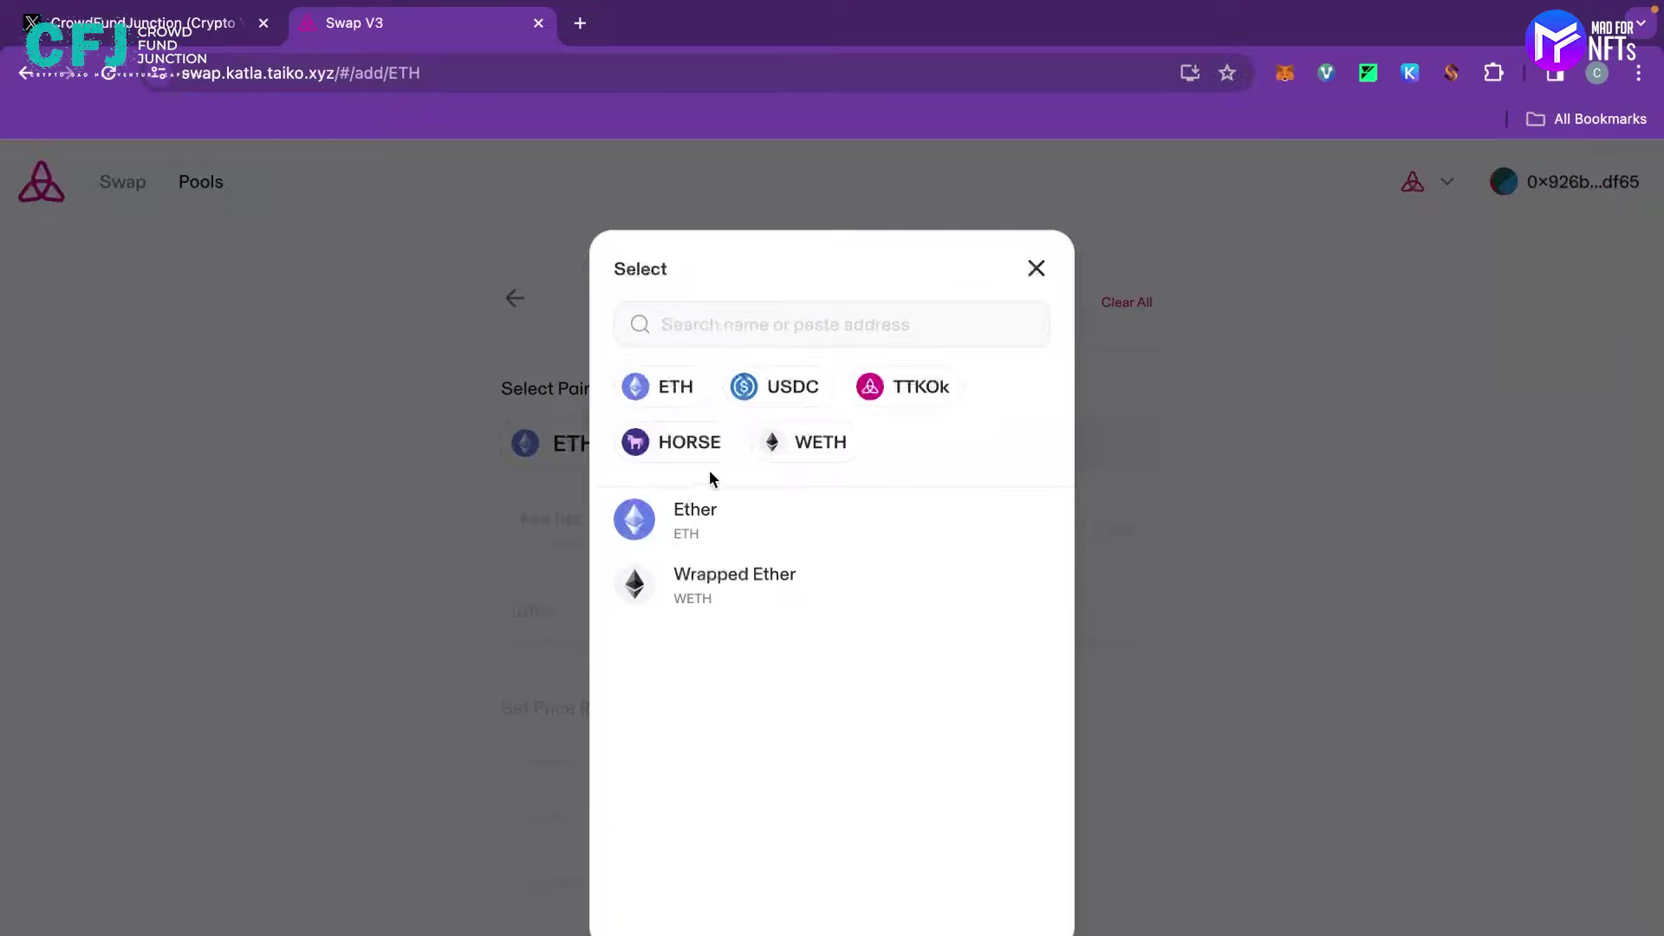
{"action": "left_click", "coordinate": [680, 440]}
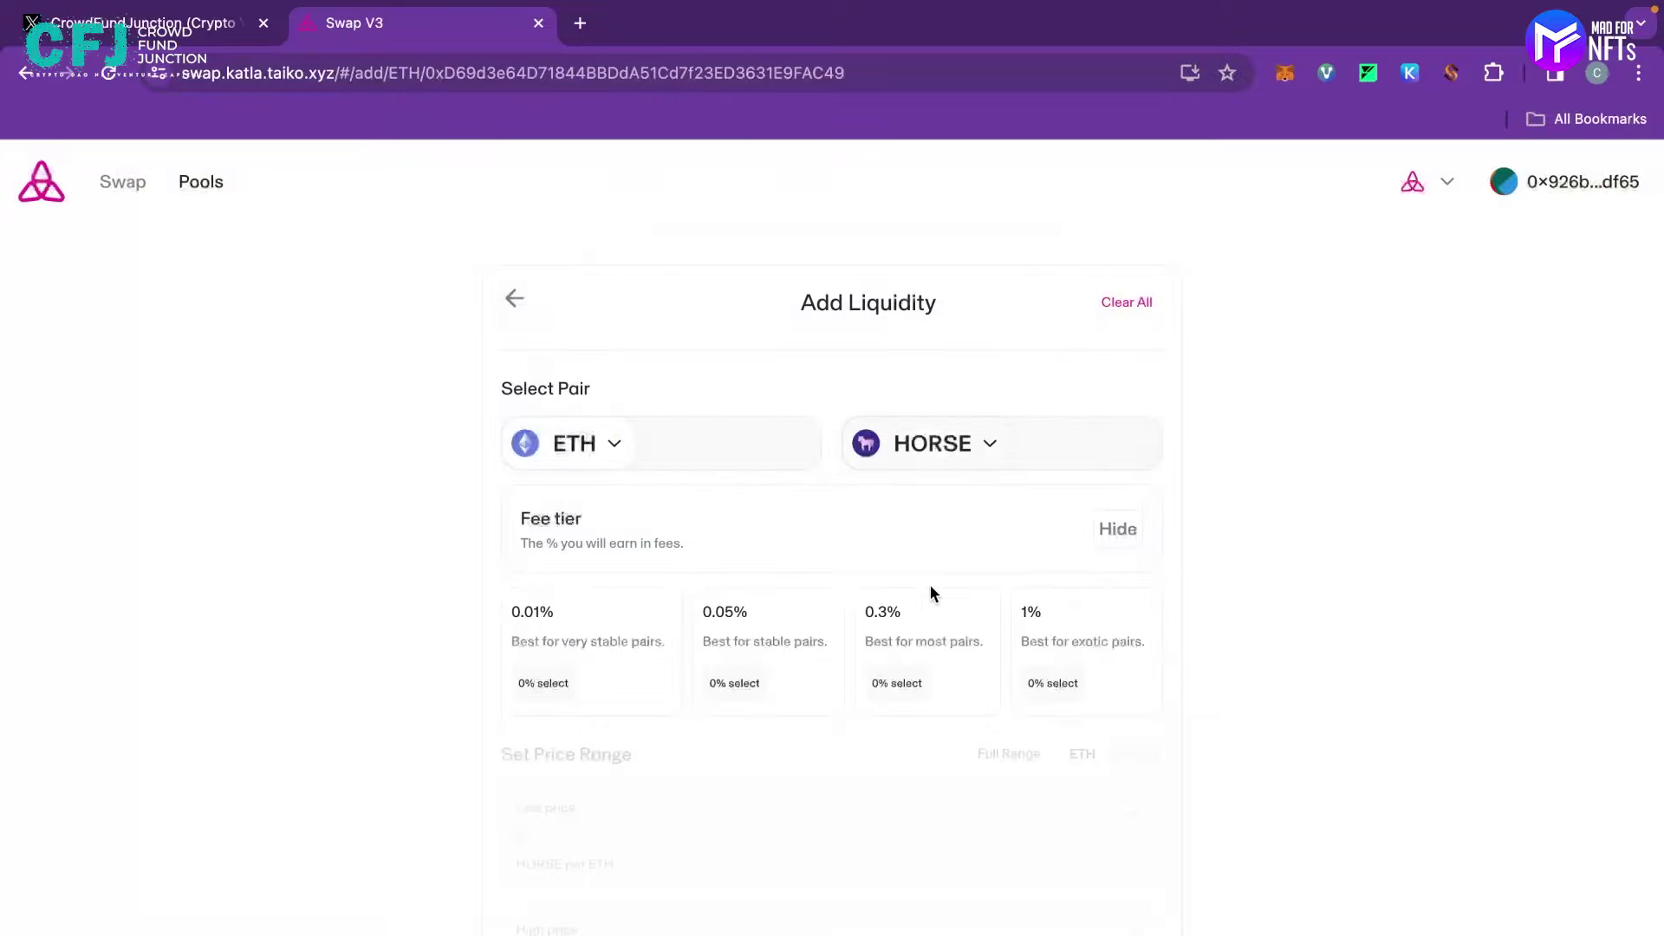
{"action": "left_click", "coordinate": [973, 648]}
- Examine the fee tier, price range, current price and deposit amount sections of the Add Liquidity form
{"action": "scroll", "coordinate": [1177, 714], "scroll_direction": "down", "scroll_amount": 3}
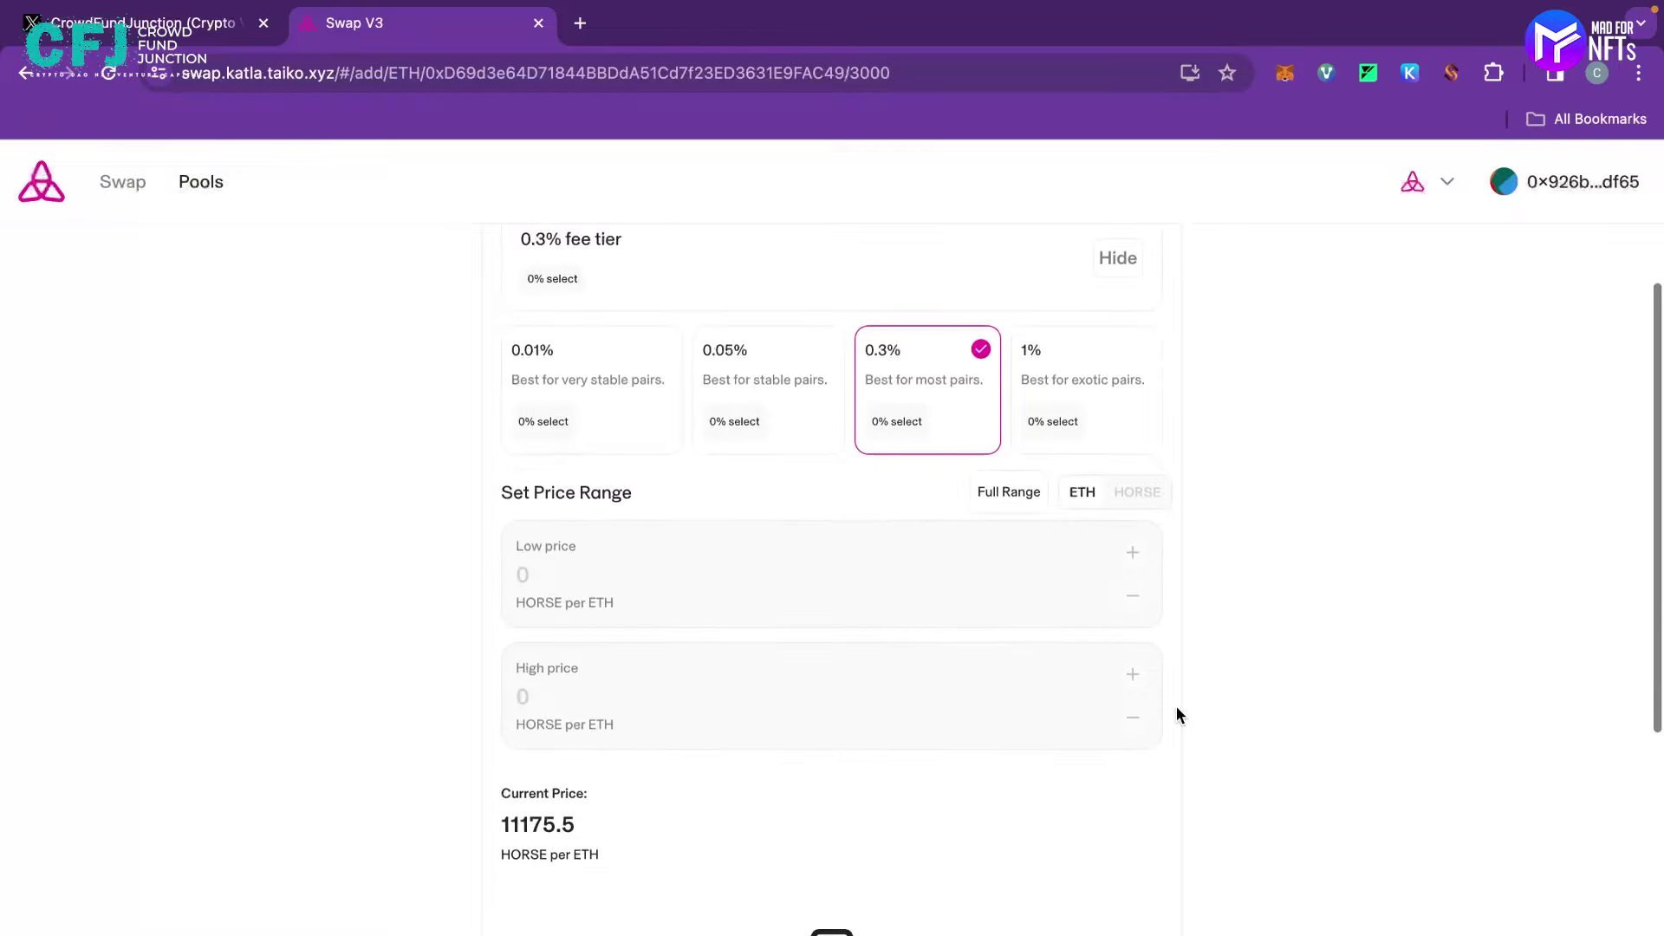
{"action": "scroll", "coordinate": [781, 590], "scroll_direction": "down", "scroll_amount": 7}
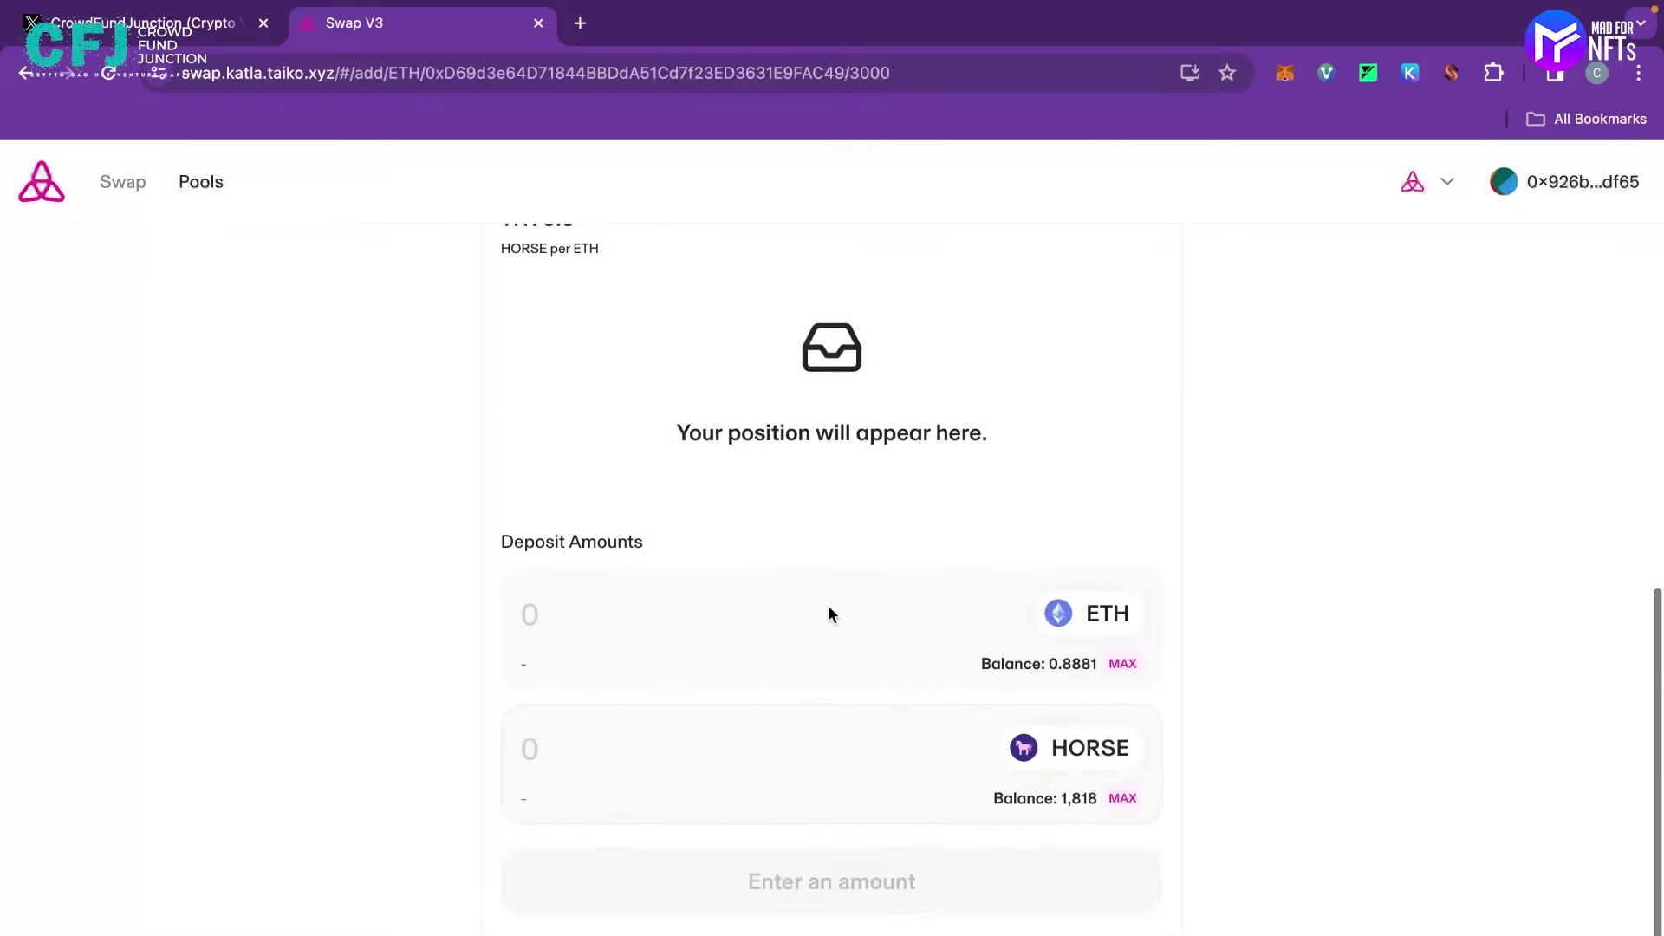
{"action": "scroll", "coordinate": [900, 404], "scroll_direction": "up", "scroll_amount": 3}
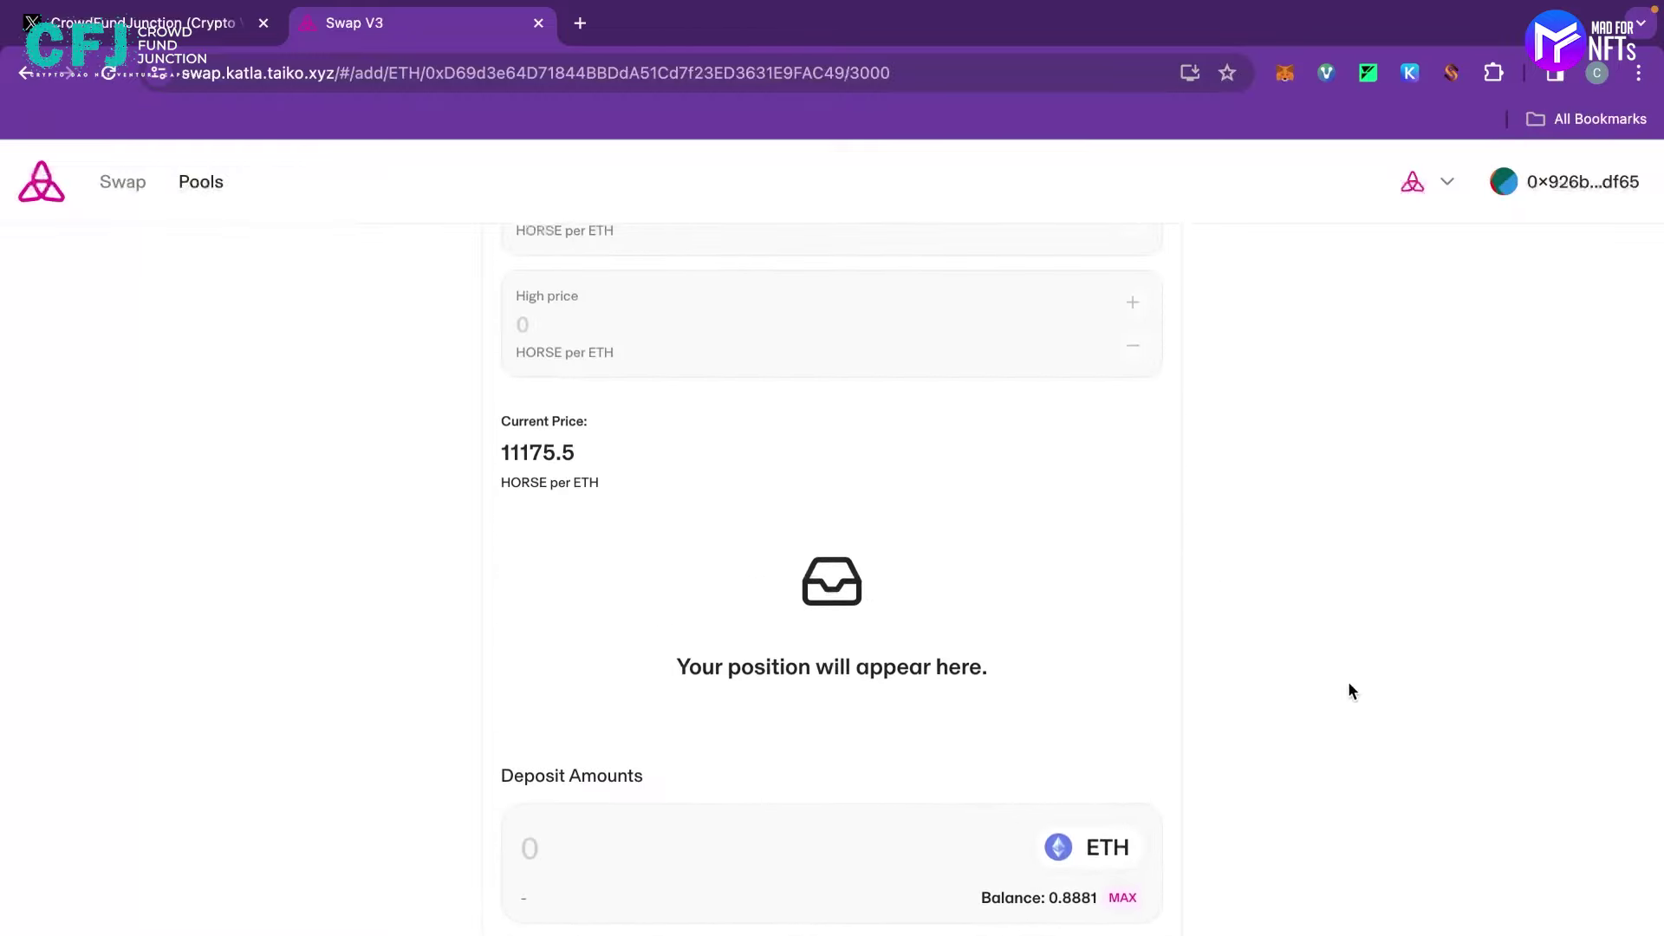
{"action": "scroll", "coordinate": [1349, 691], "scroll_direction": "down", "scroll_amount": 3}
{"action": "scroll", "coordinate": [379, 907], "scroll_direction": "up", "scroll_amount": 1}
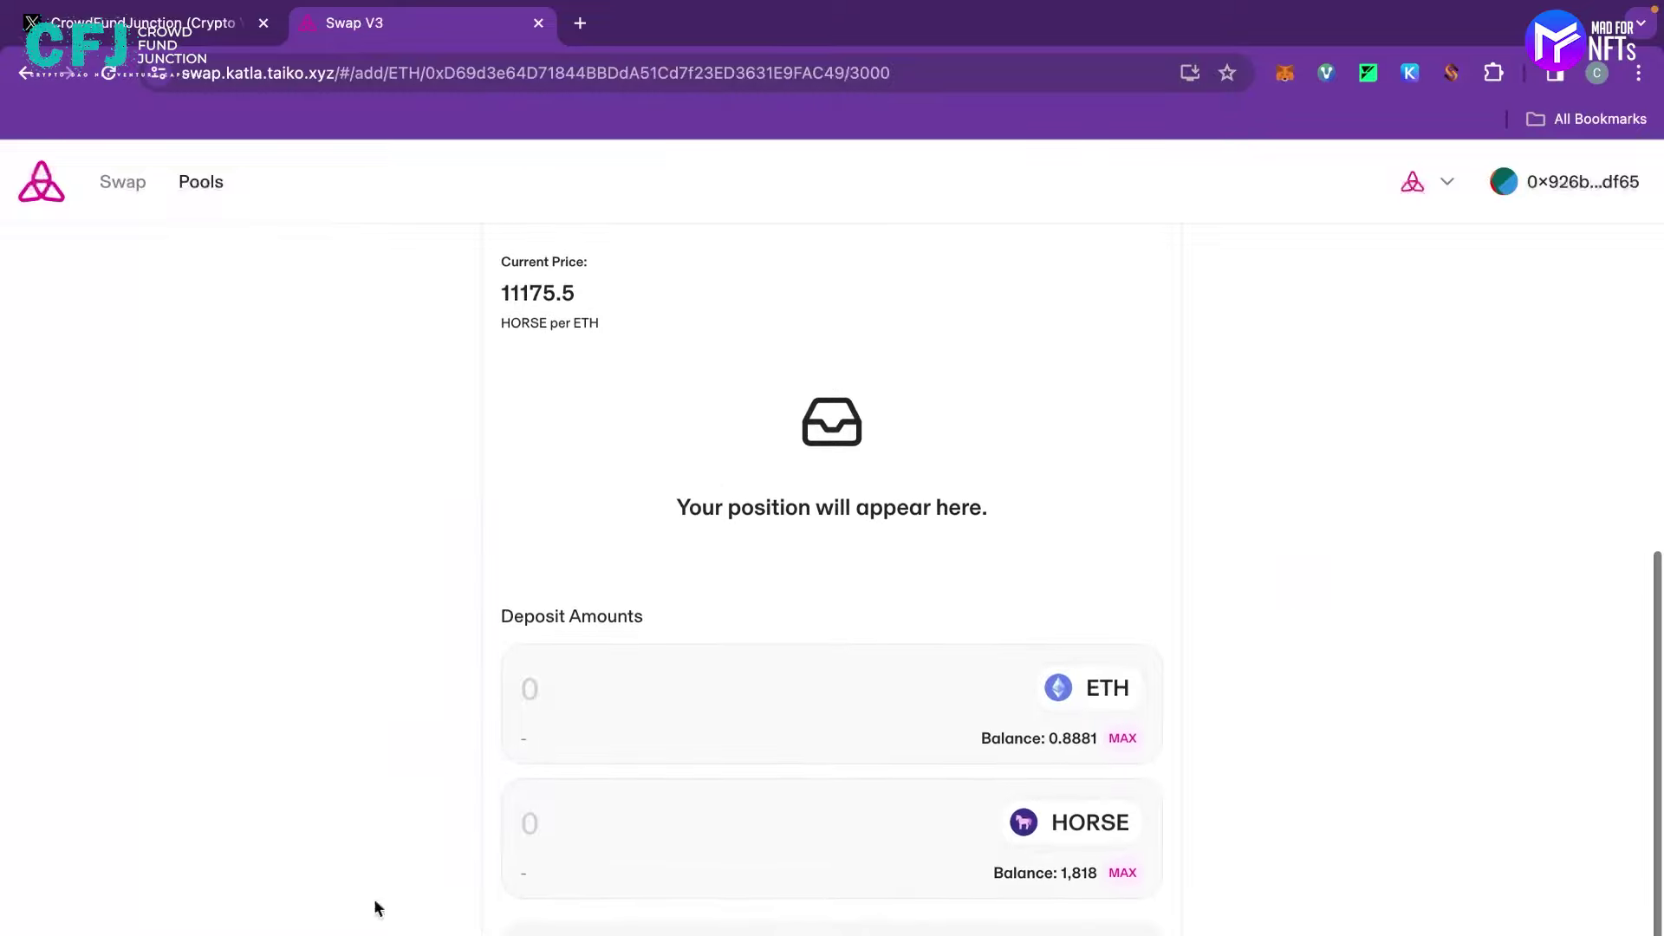
{"action": "scroll", "coordinate": [1104, 575], "scroll_direction": "up", "scroll_amount": 9}
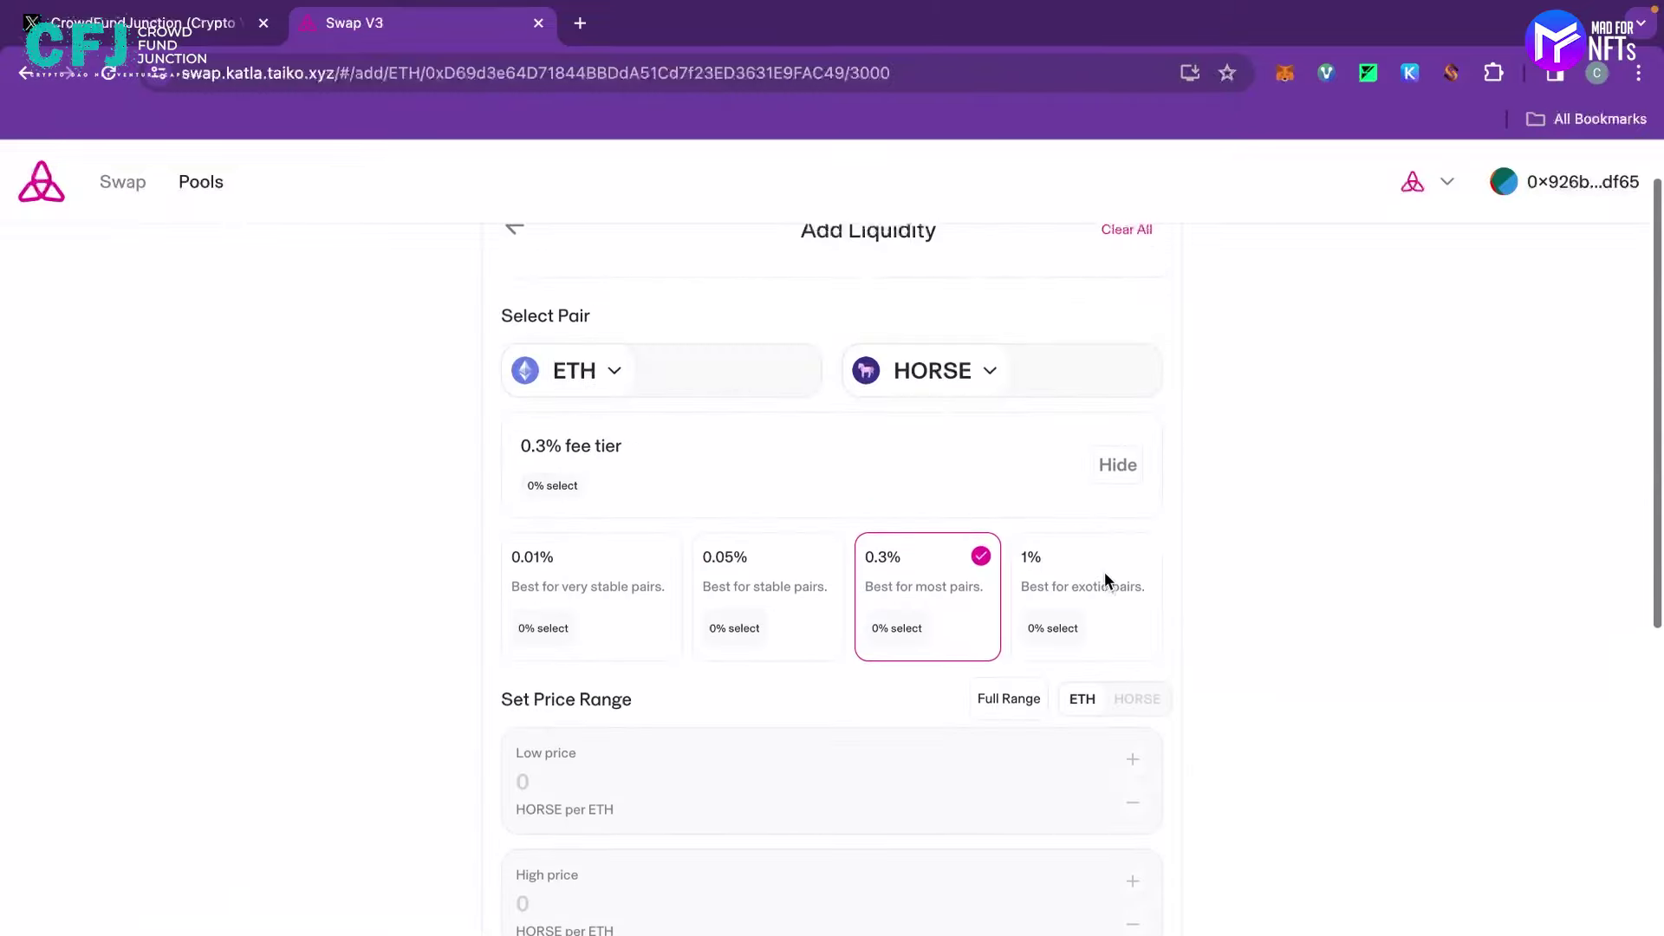
{"action": "scroll", "coordinate": [1105, 579], "scroll_direction": "up", "scroll_amount": 1}
{"action": "scroll", "coordinate": [1104, 579], "scroll_direction": "down", "scroll_amount": 10}
{"action": "scroll", "coordinate": [735, 409], "scroll_direction": "up", "scroll_amount": 1}
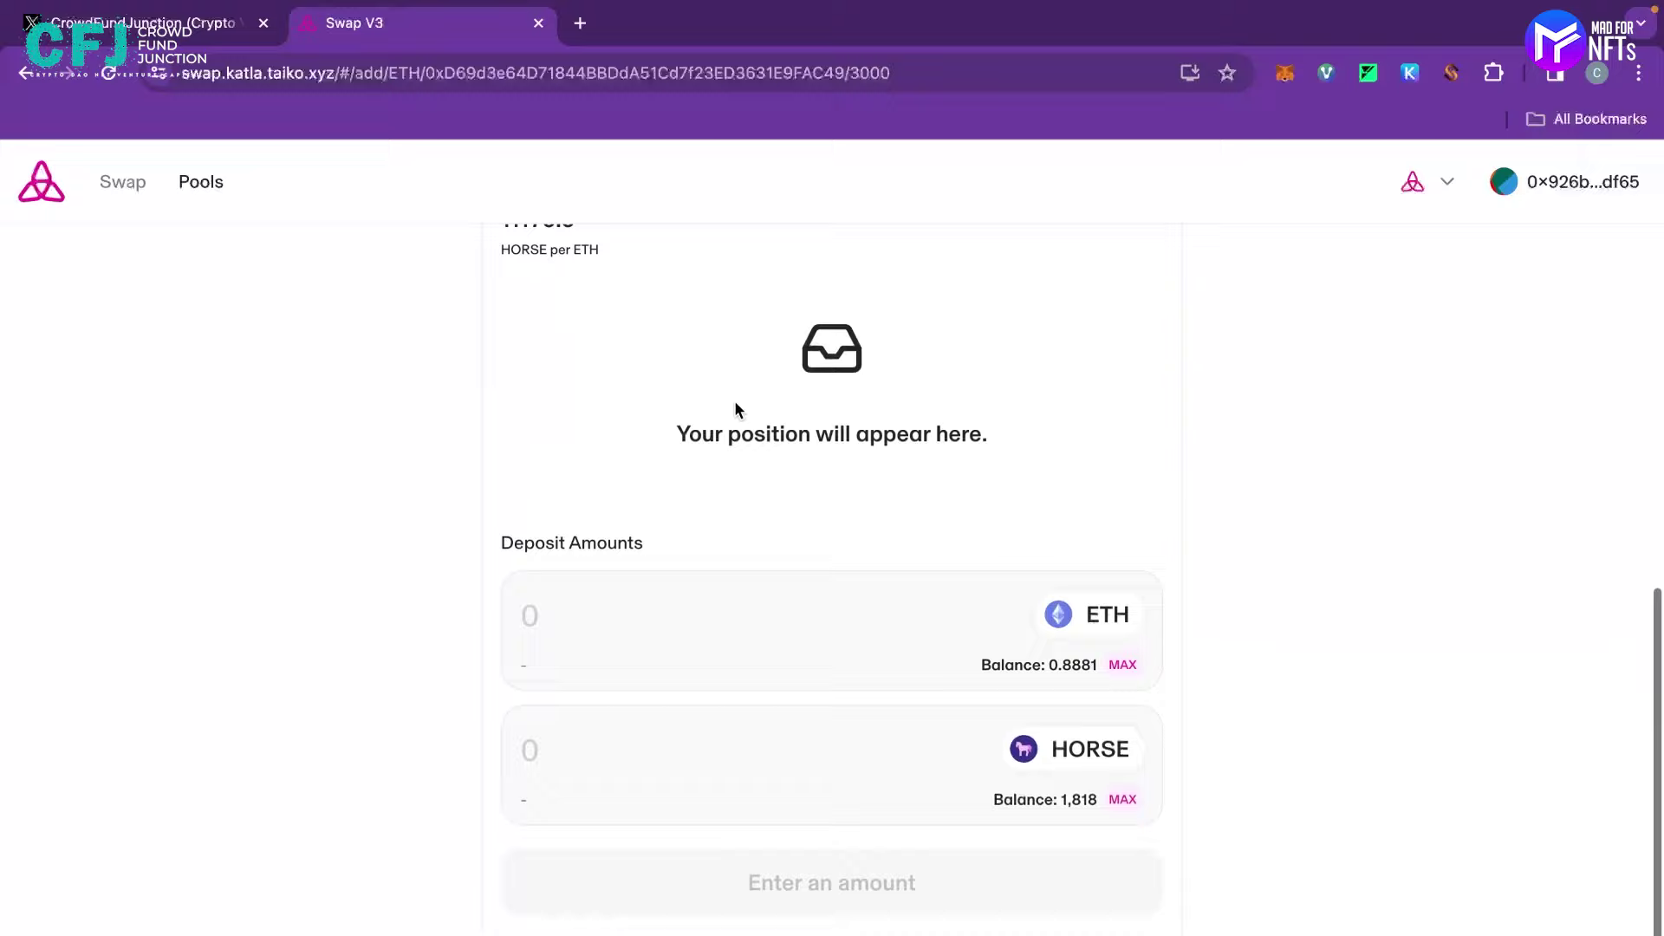
- Set the position's price range around the current price, entering 11100 as low and 11200 as high HORSE per ETH
{"action": "scroll", "coordinate": [813, 493], "scroll_direction": "up", "scroll_amount": 6}
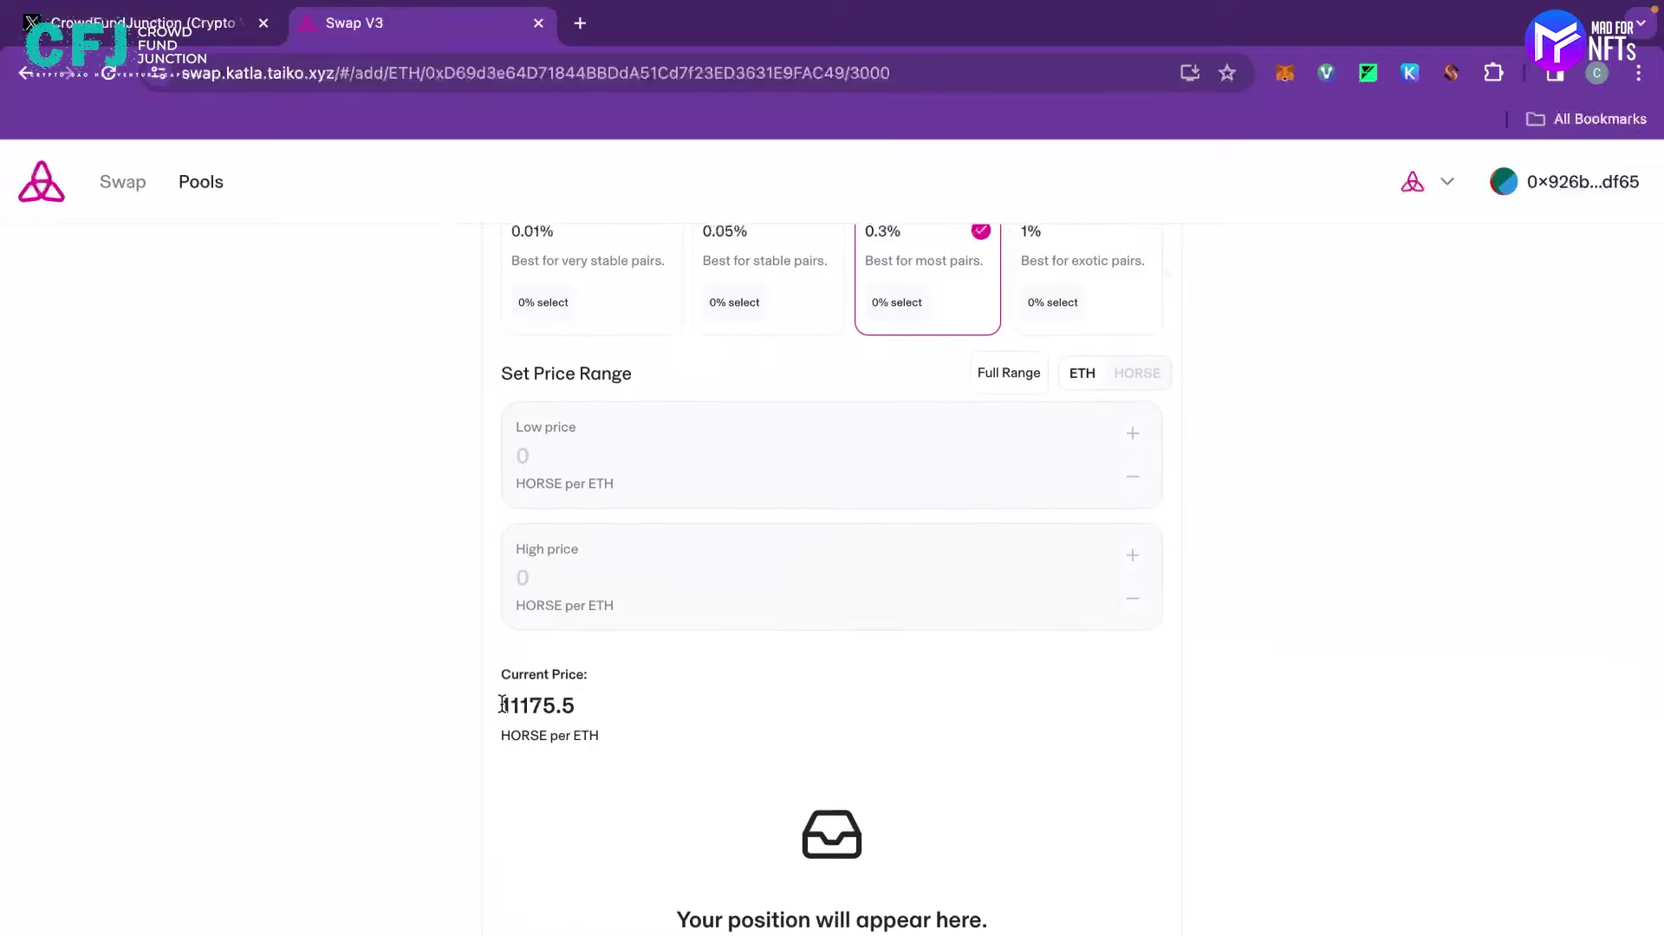
{"action": "left_click_drag", "start_coordinate": [503, 703], "coordinate": [584, 718]}
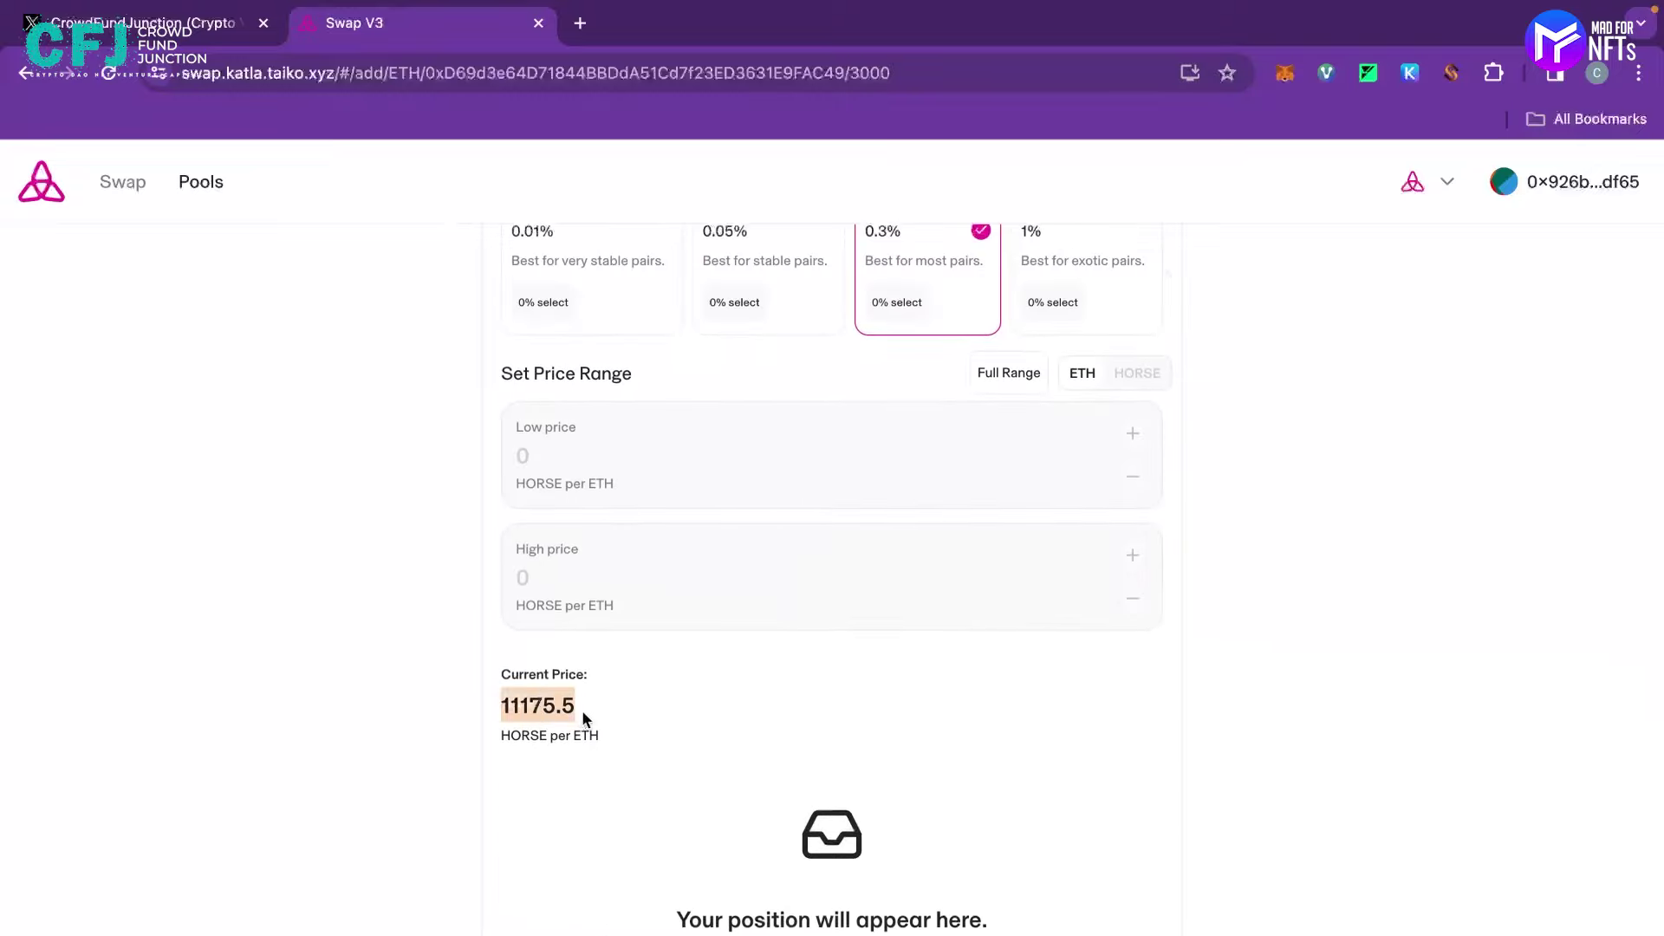
{"action": "left_click", "coordinate": [579, 449]}
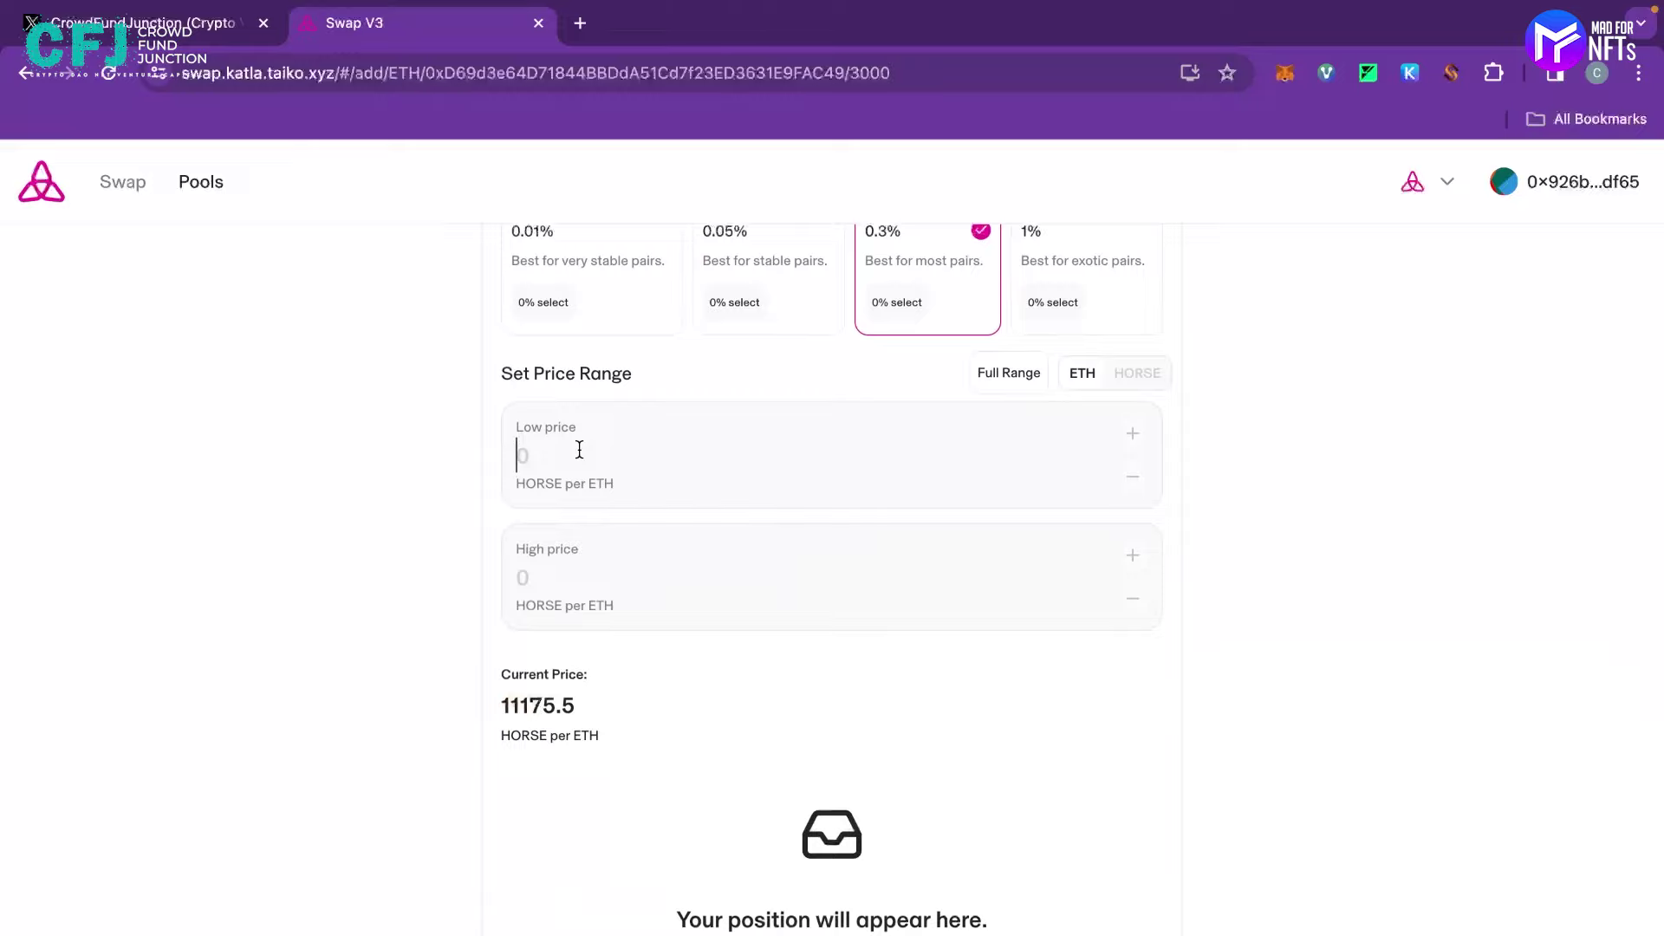
{"action": "type", "text": "11100"}
{"action": "left_click", "coordinate": [554, 578]}
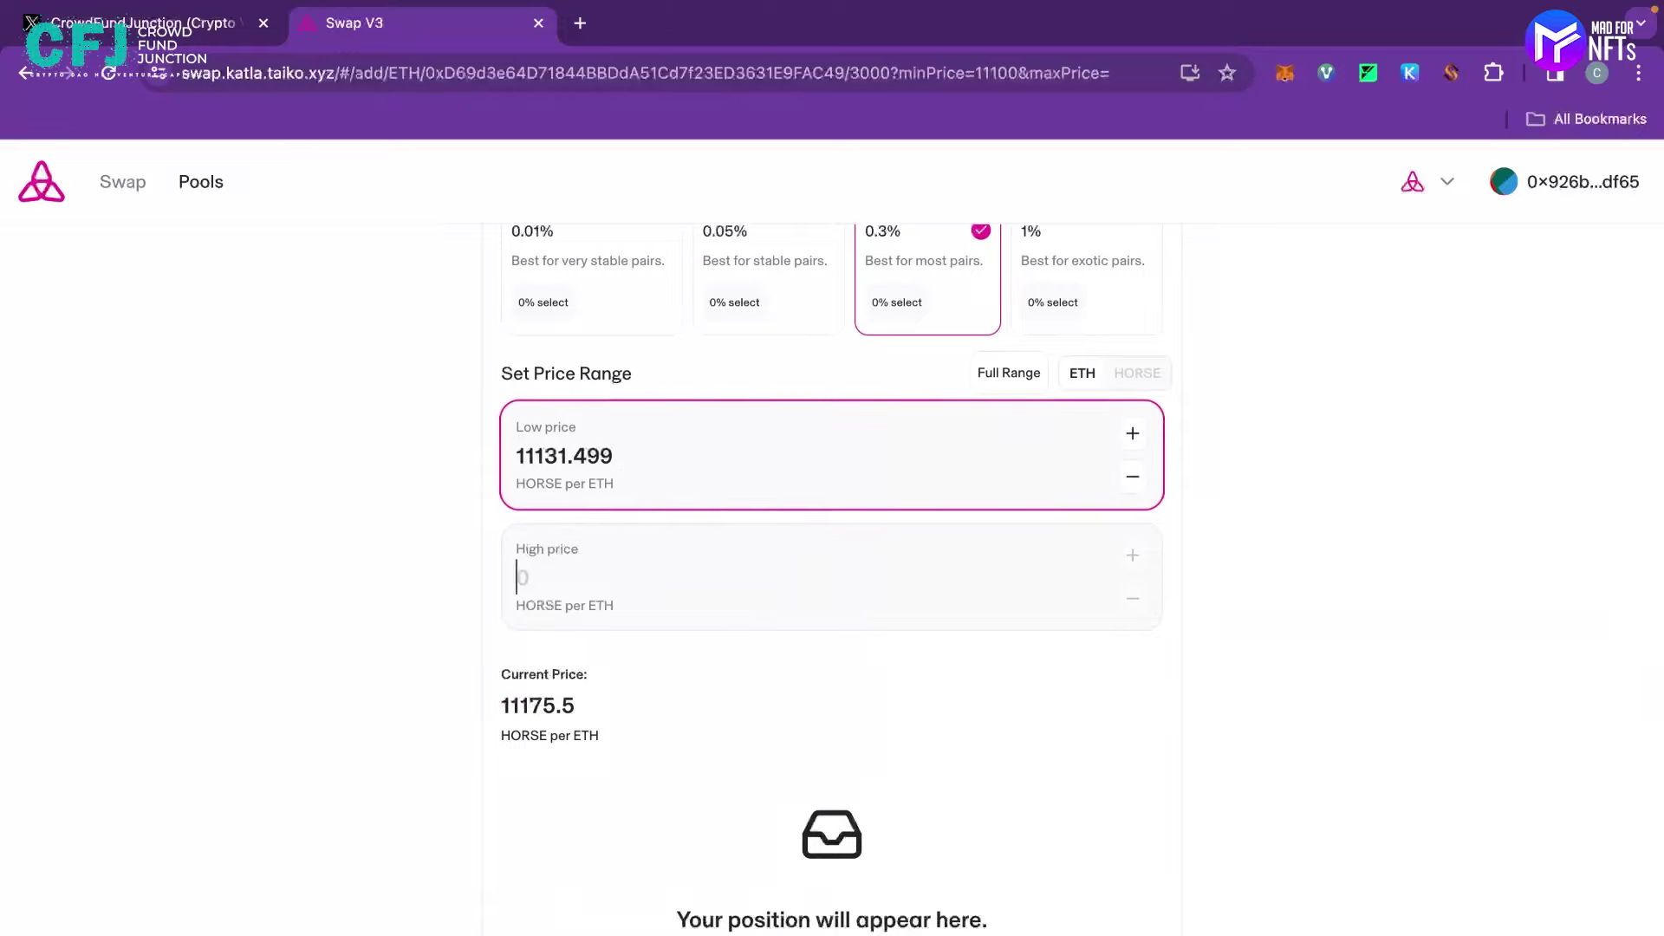
{"action": "type", "text": "11"}
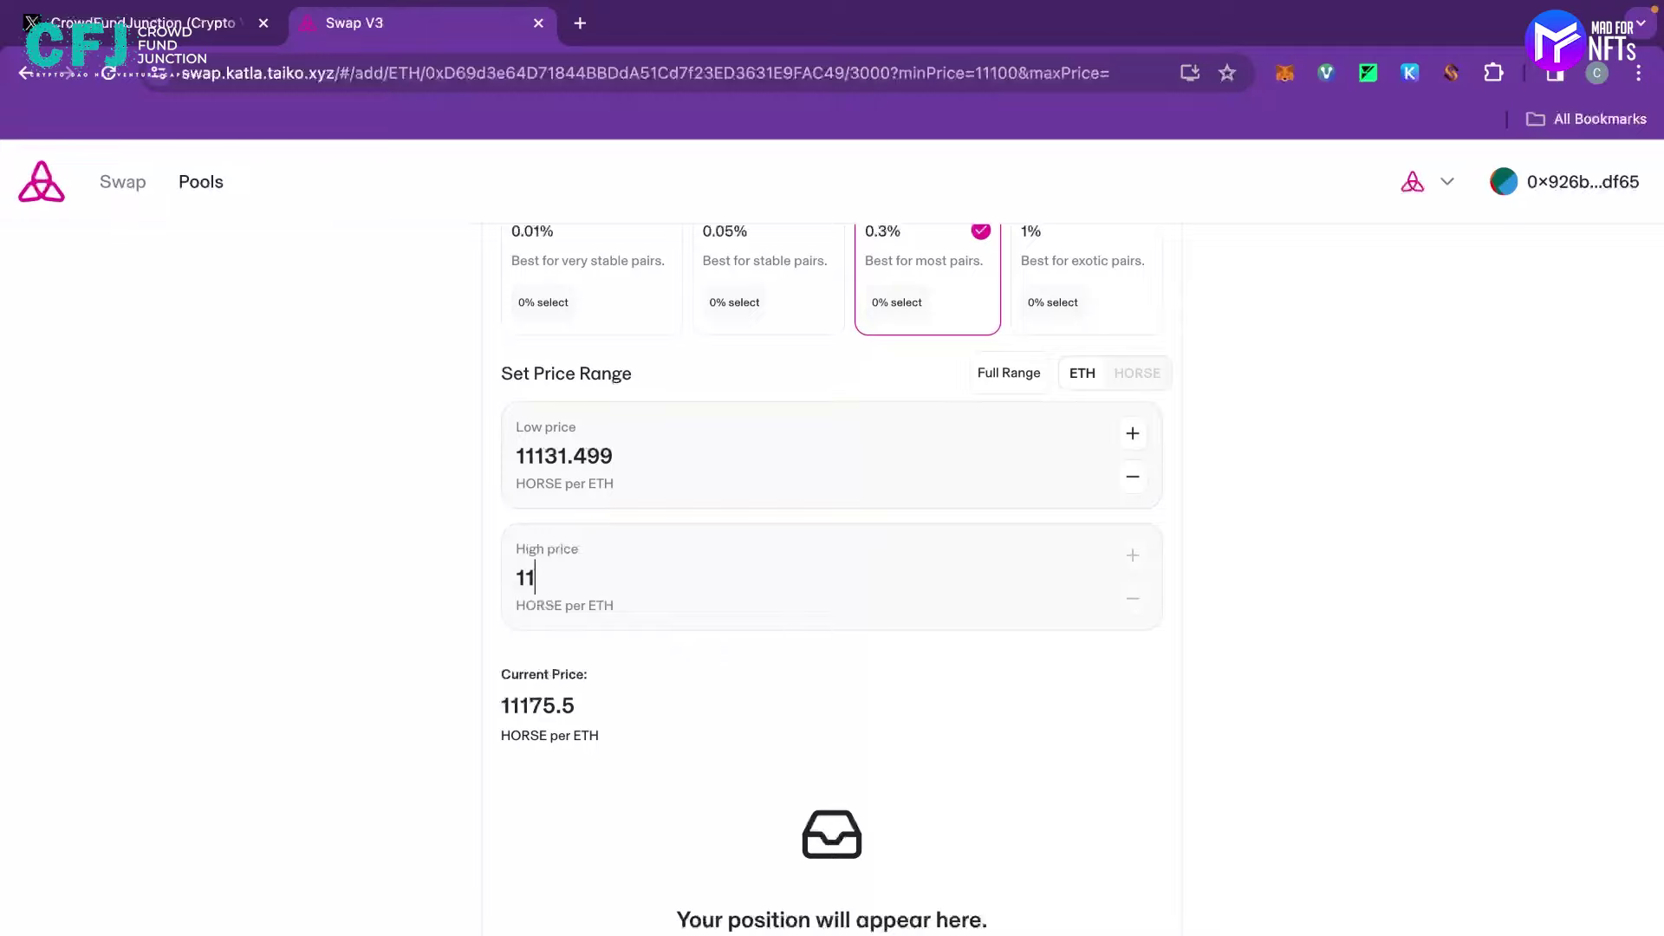
{"action": "type", "text": "200"}
{"action": "key", "text": "Tab"}
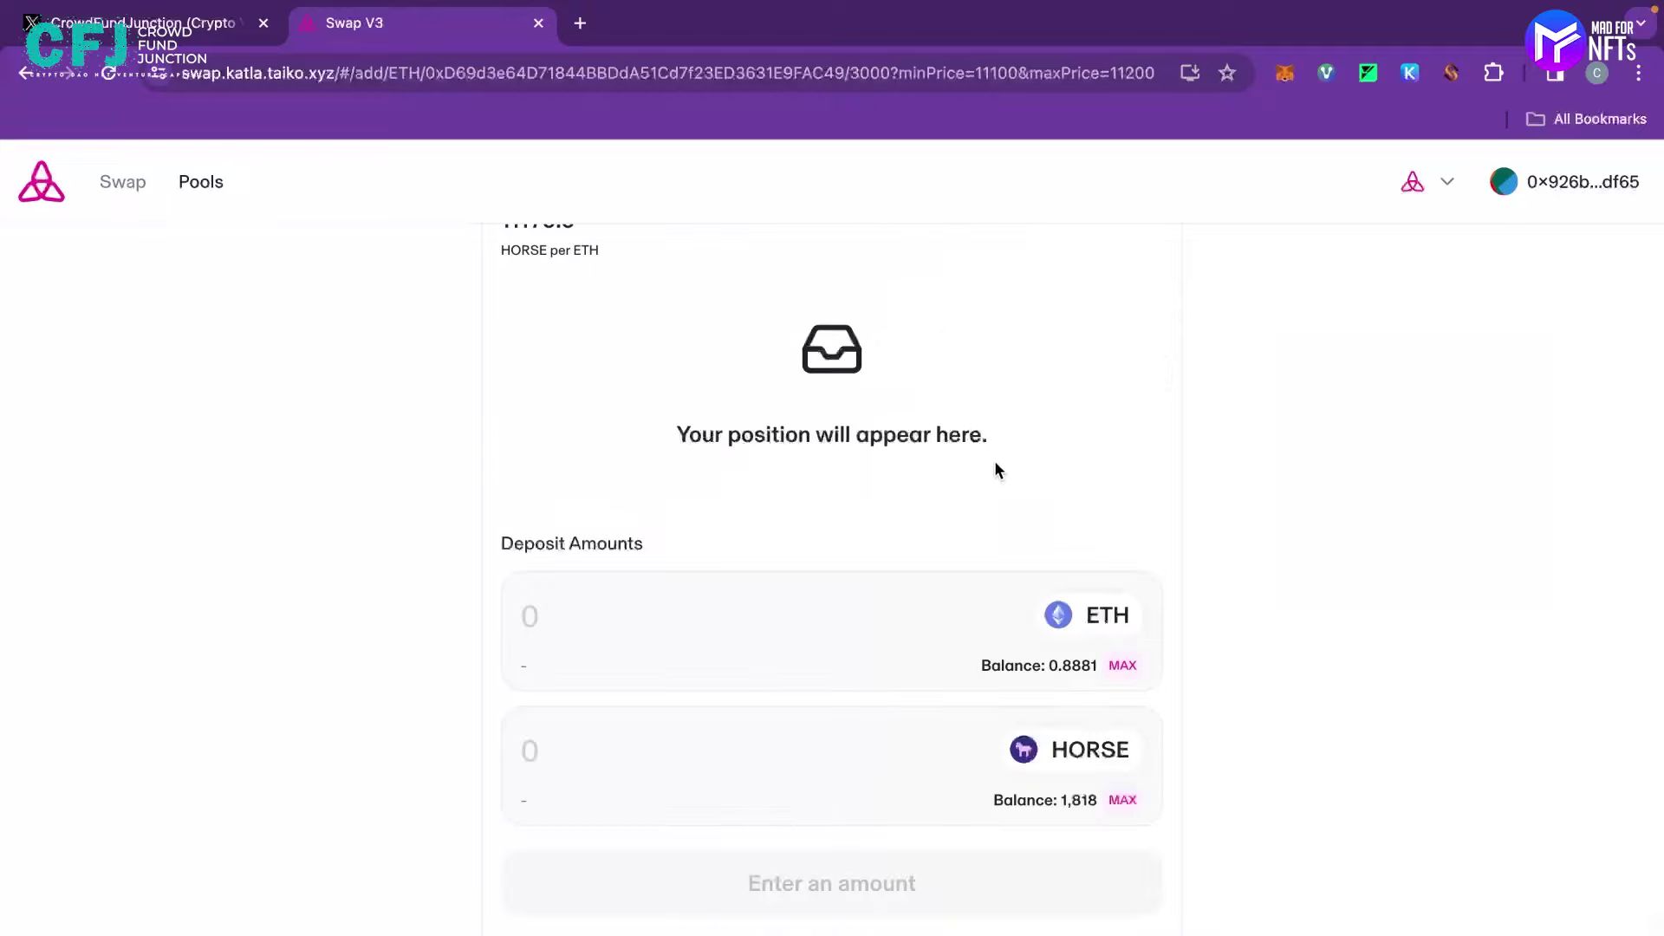
{"action": "scroll", "coordinate": [995, 468], "scroll_direction": "up", "scroll_amount": 4}
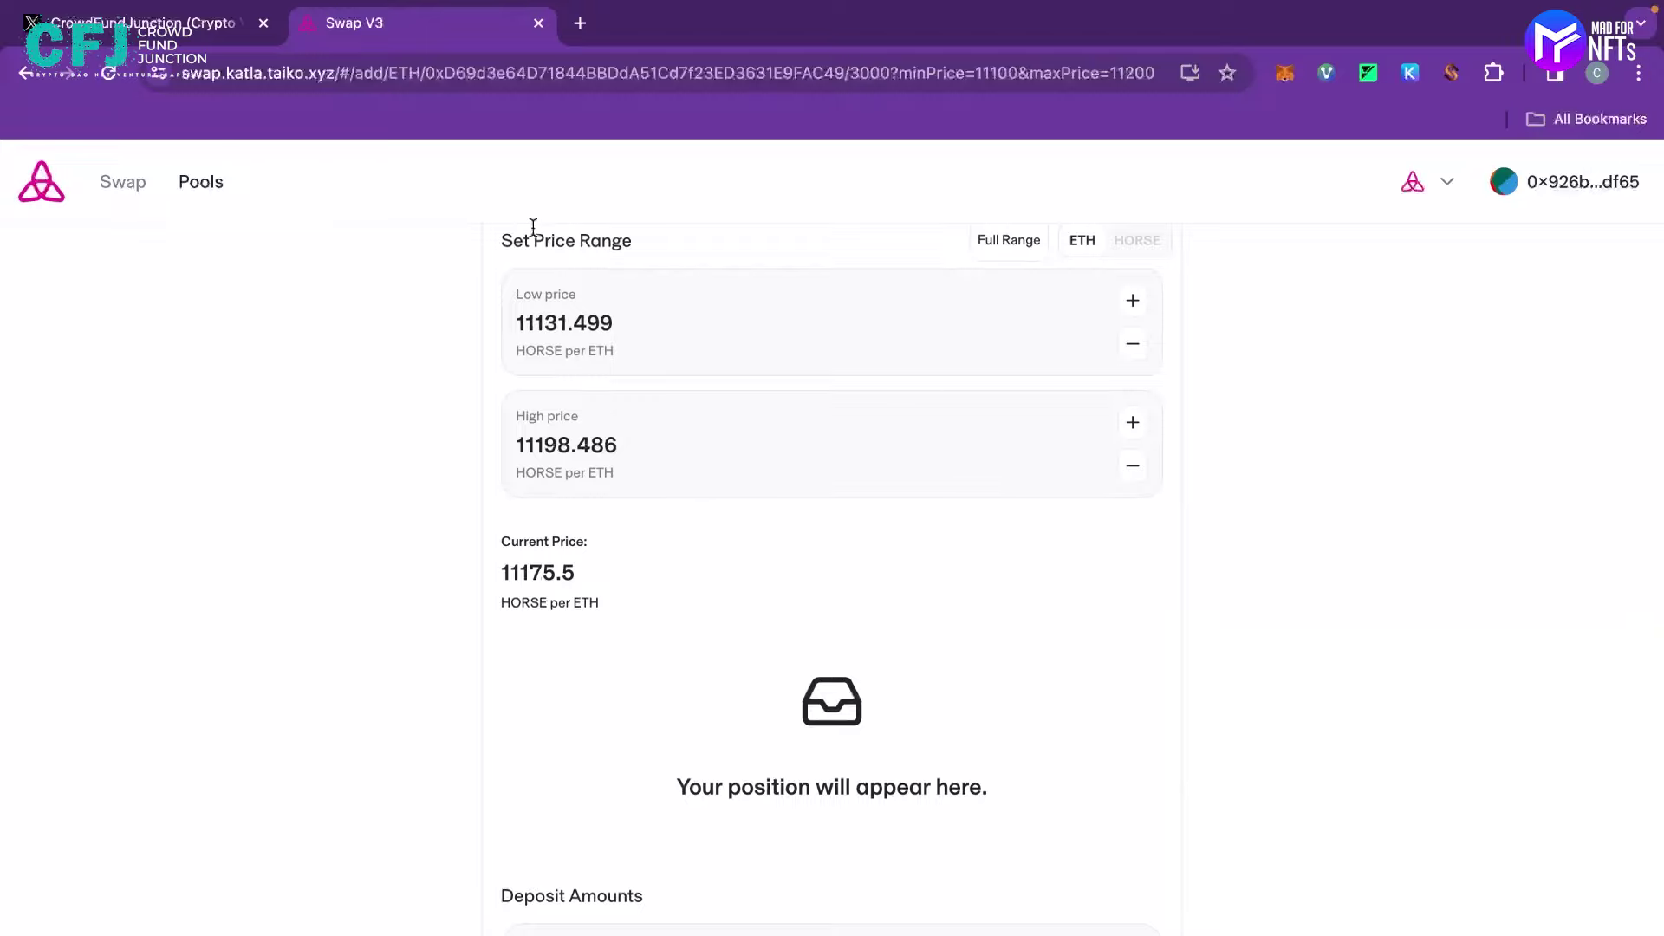
{"action": "scroll", "coordinate": [1192, 607], "scroll_direction": "down", "scroll_amount": 4}
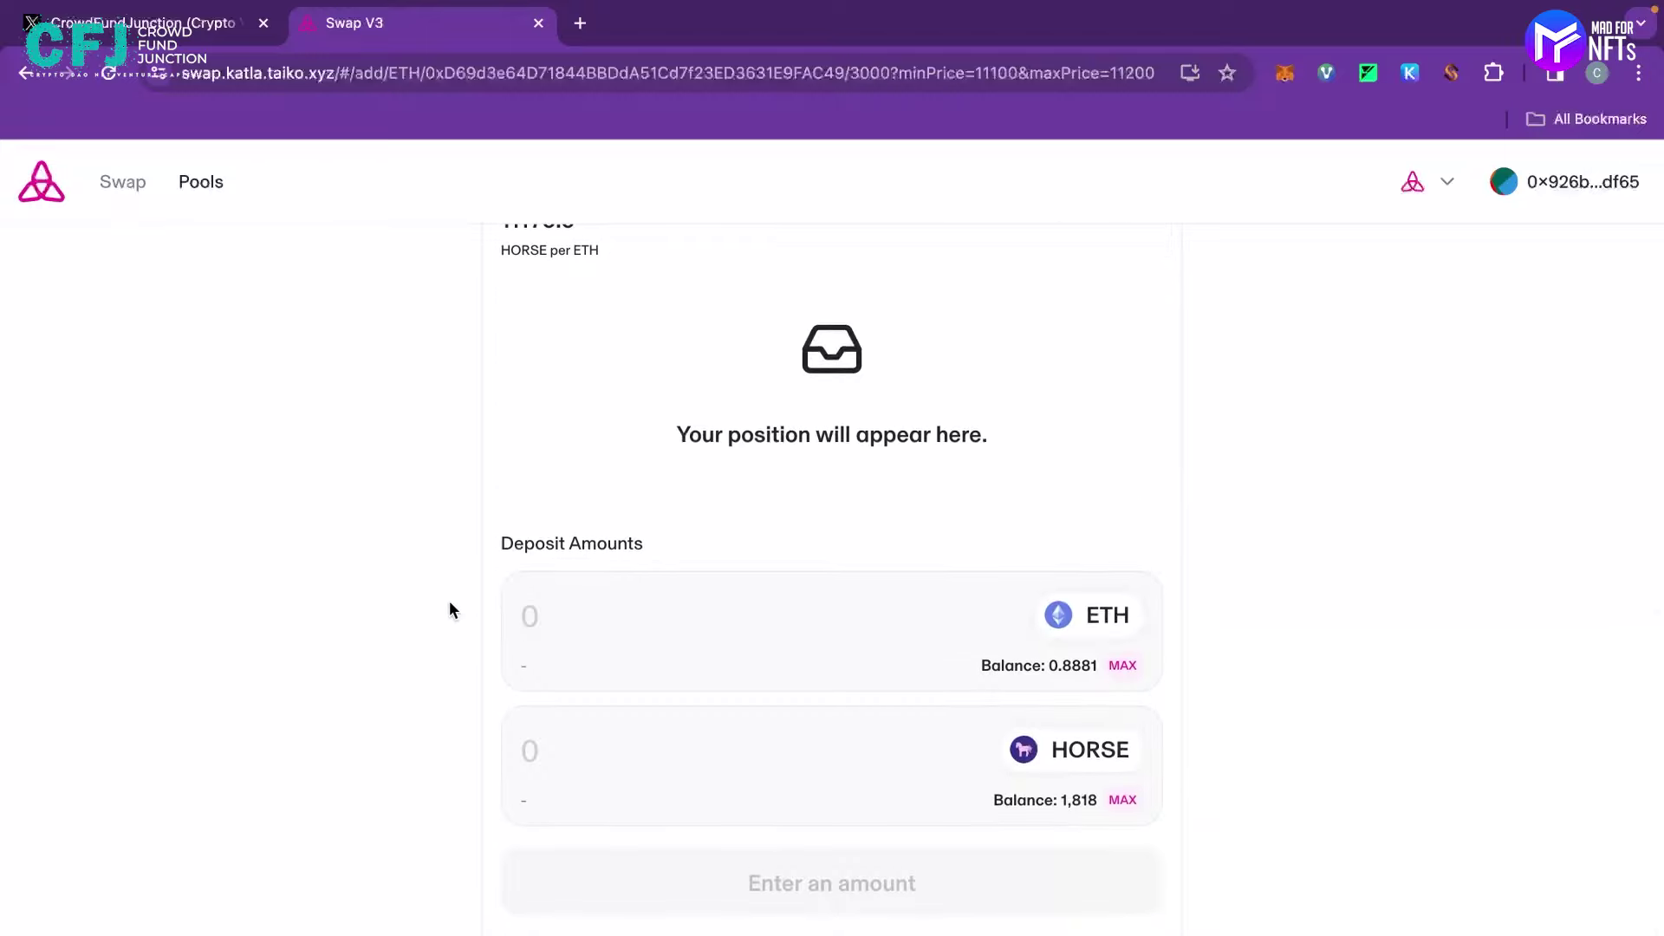
- Set the ETH deposit amount for the ETH / HORSE position to 0.01
{"action": "left_click", "coordinate": [559, 608]}
{"action": "type", "text": "0.1"}
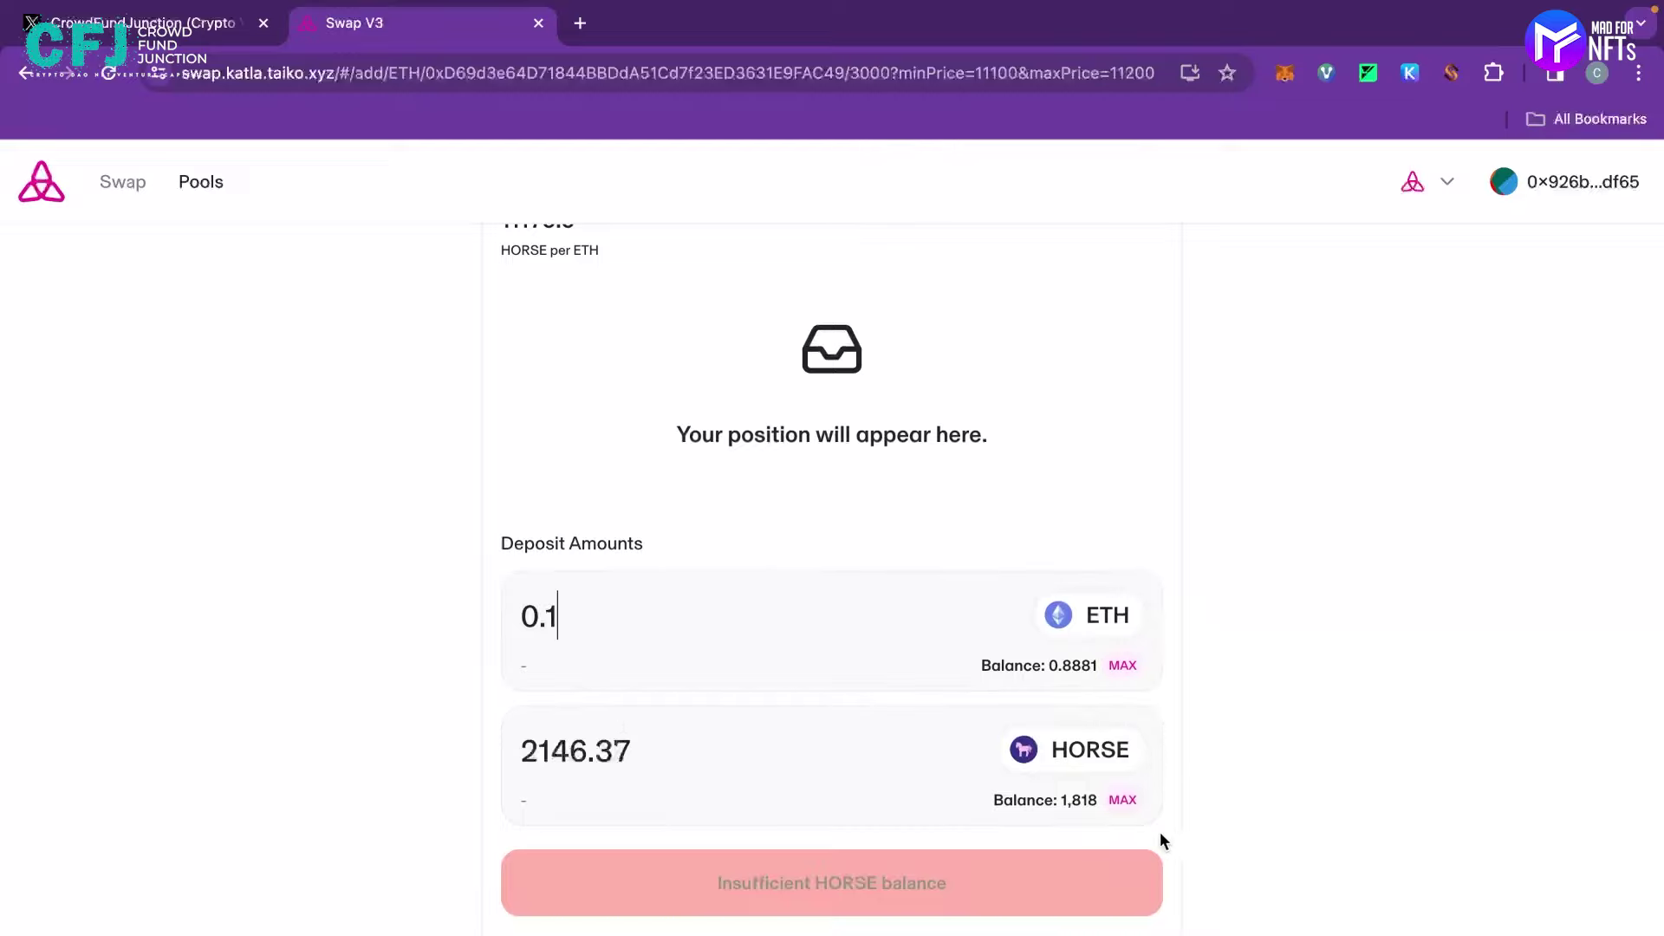
{"action": "key", "text": "BackSpace"}
{"action": "type", "text": "01"}
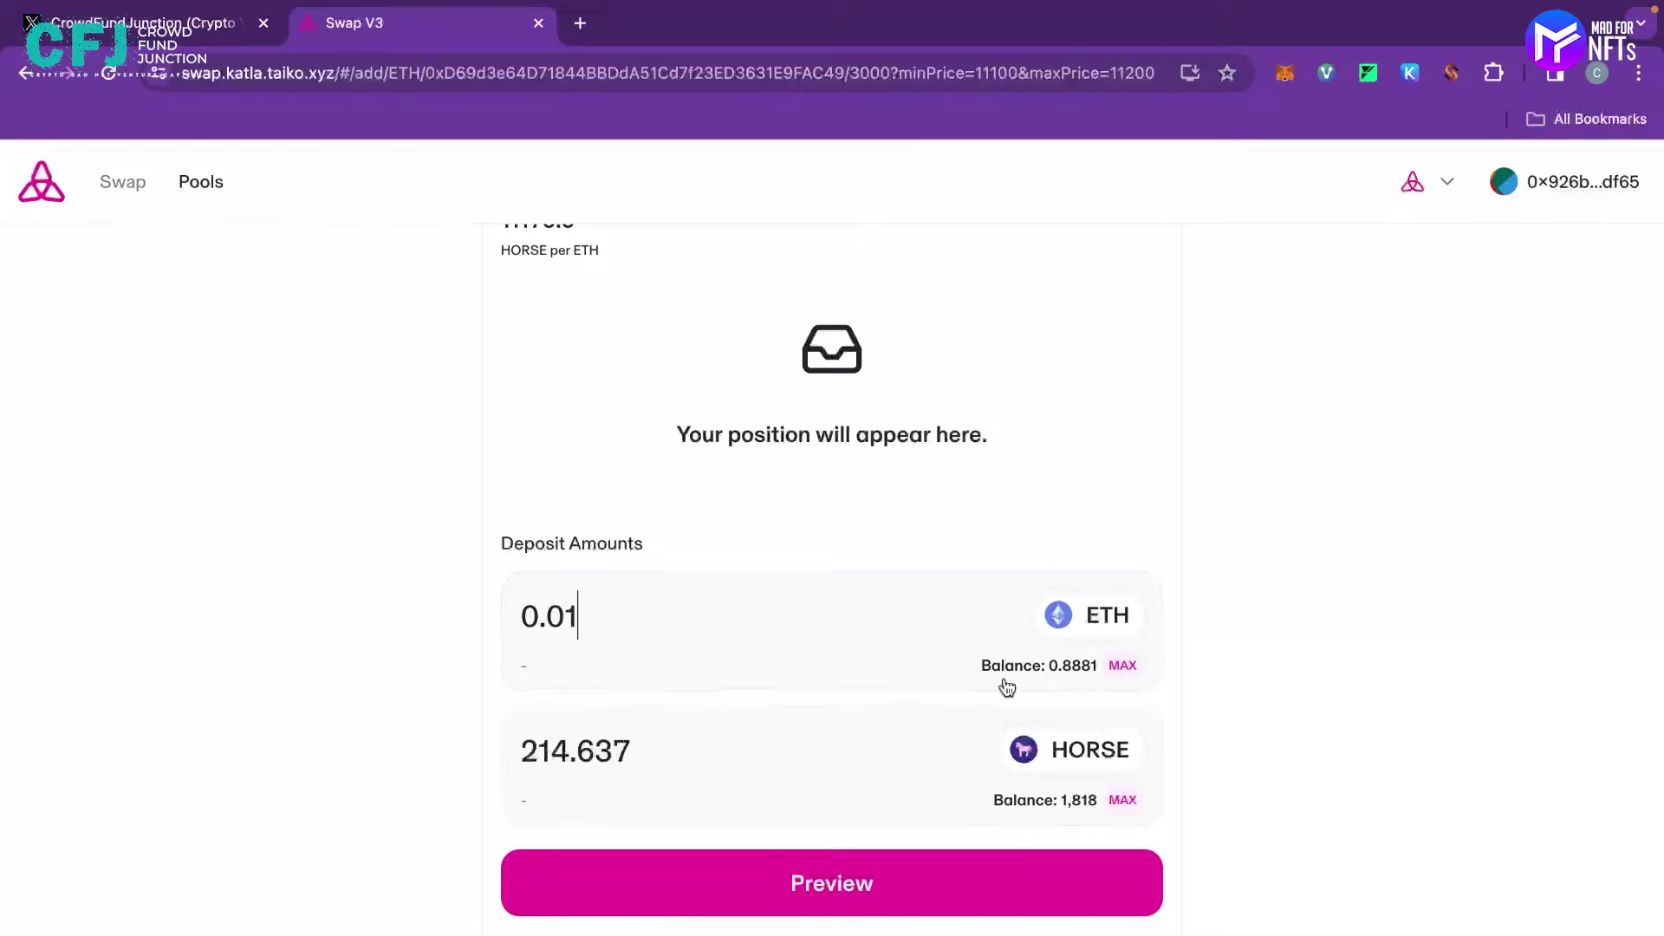
- Preview and submit the ETH / HORSE liquidity deposit, approve it through the security check and wallet, and dismiss the submission dialog
{"action": "left_click", "coordinate": [703, 872]}
{"action": "left_click", "coordinate": [811, 927]}
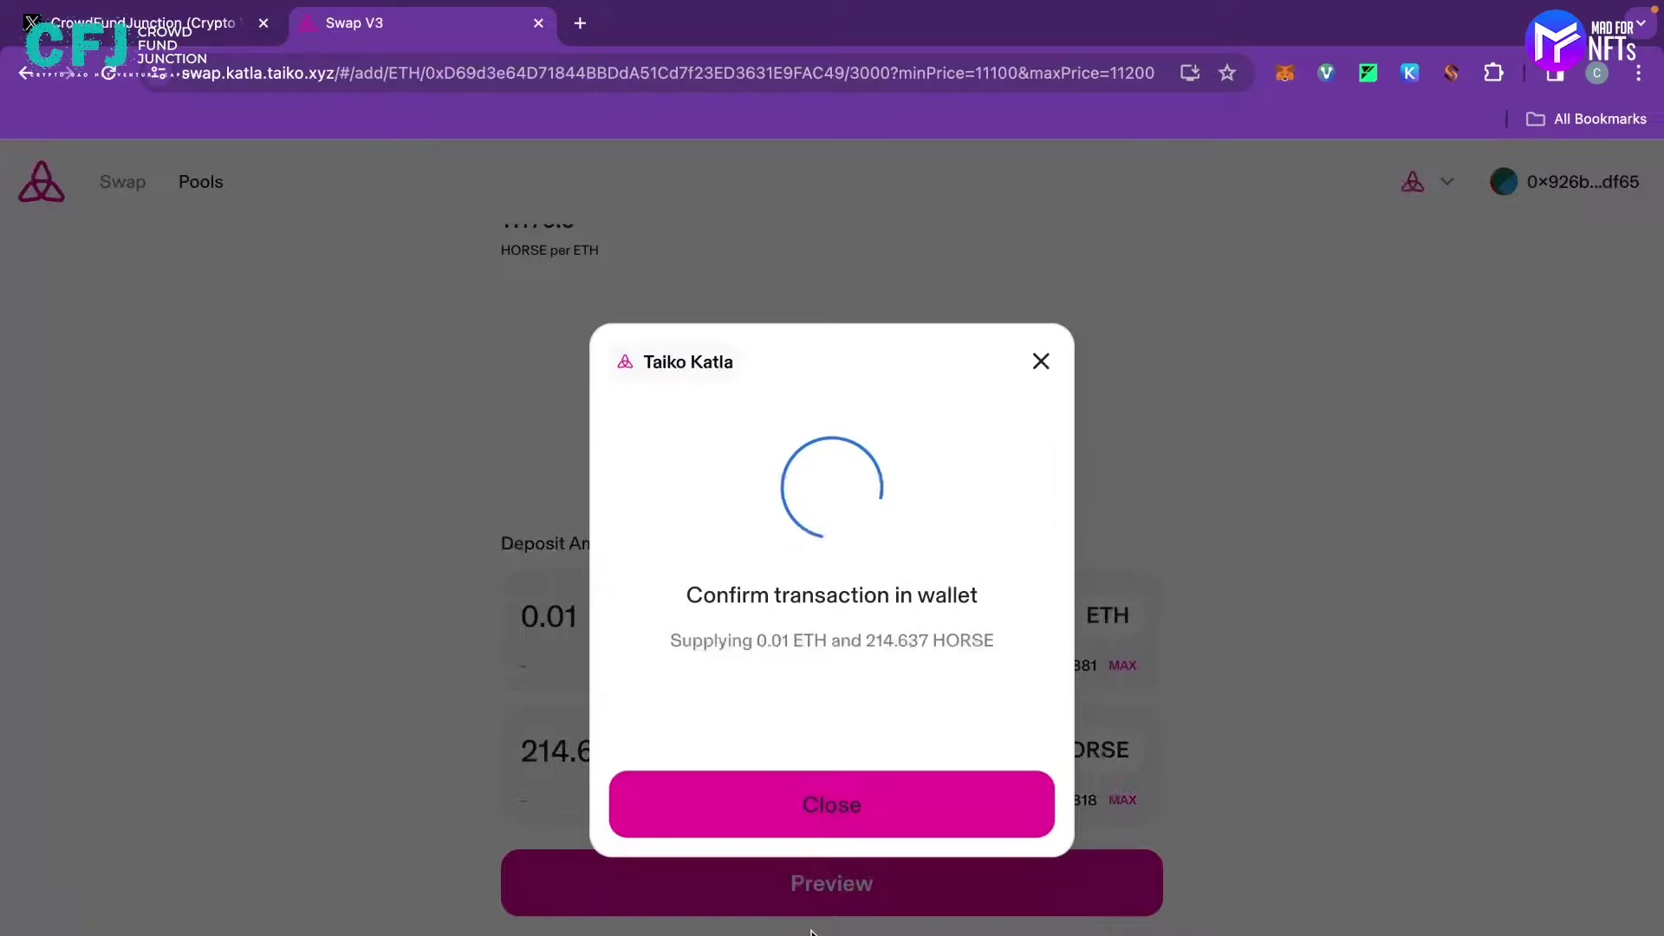
{"action": "left_click", "coordinate": [882, 763]}
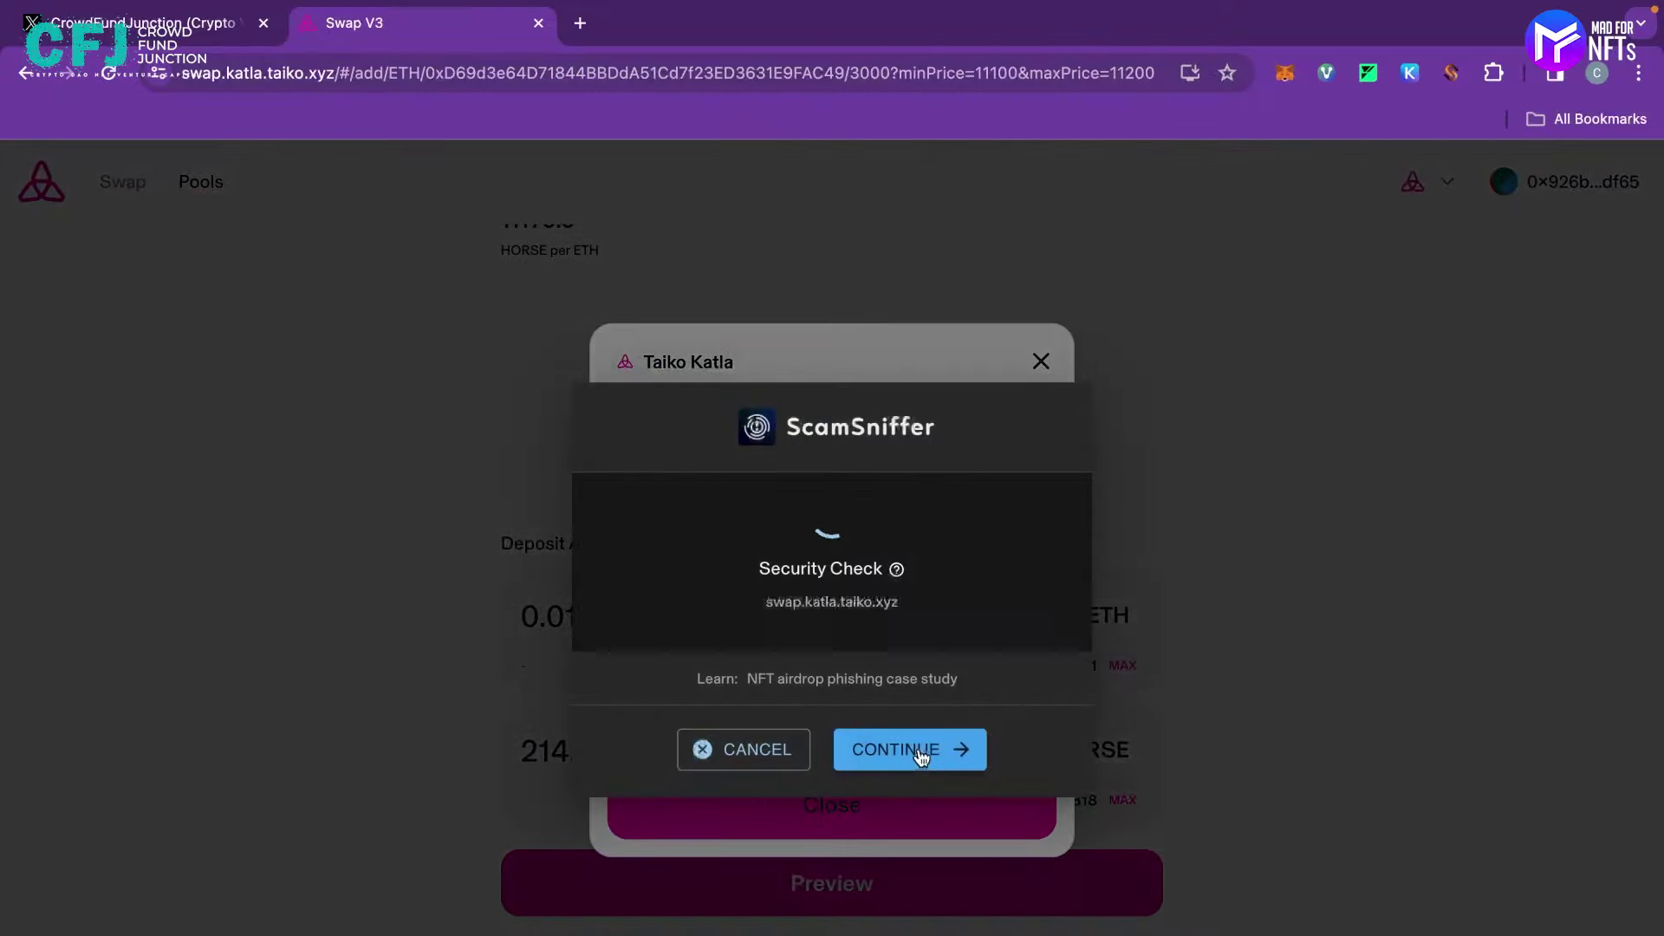
{"action": "left_click", "coordinate": [922, 752]}
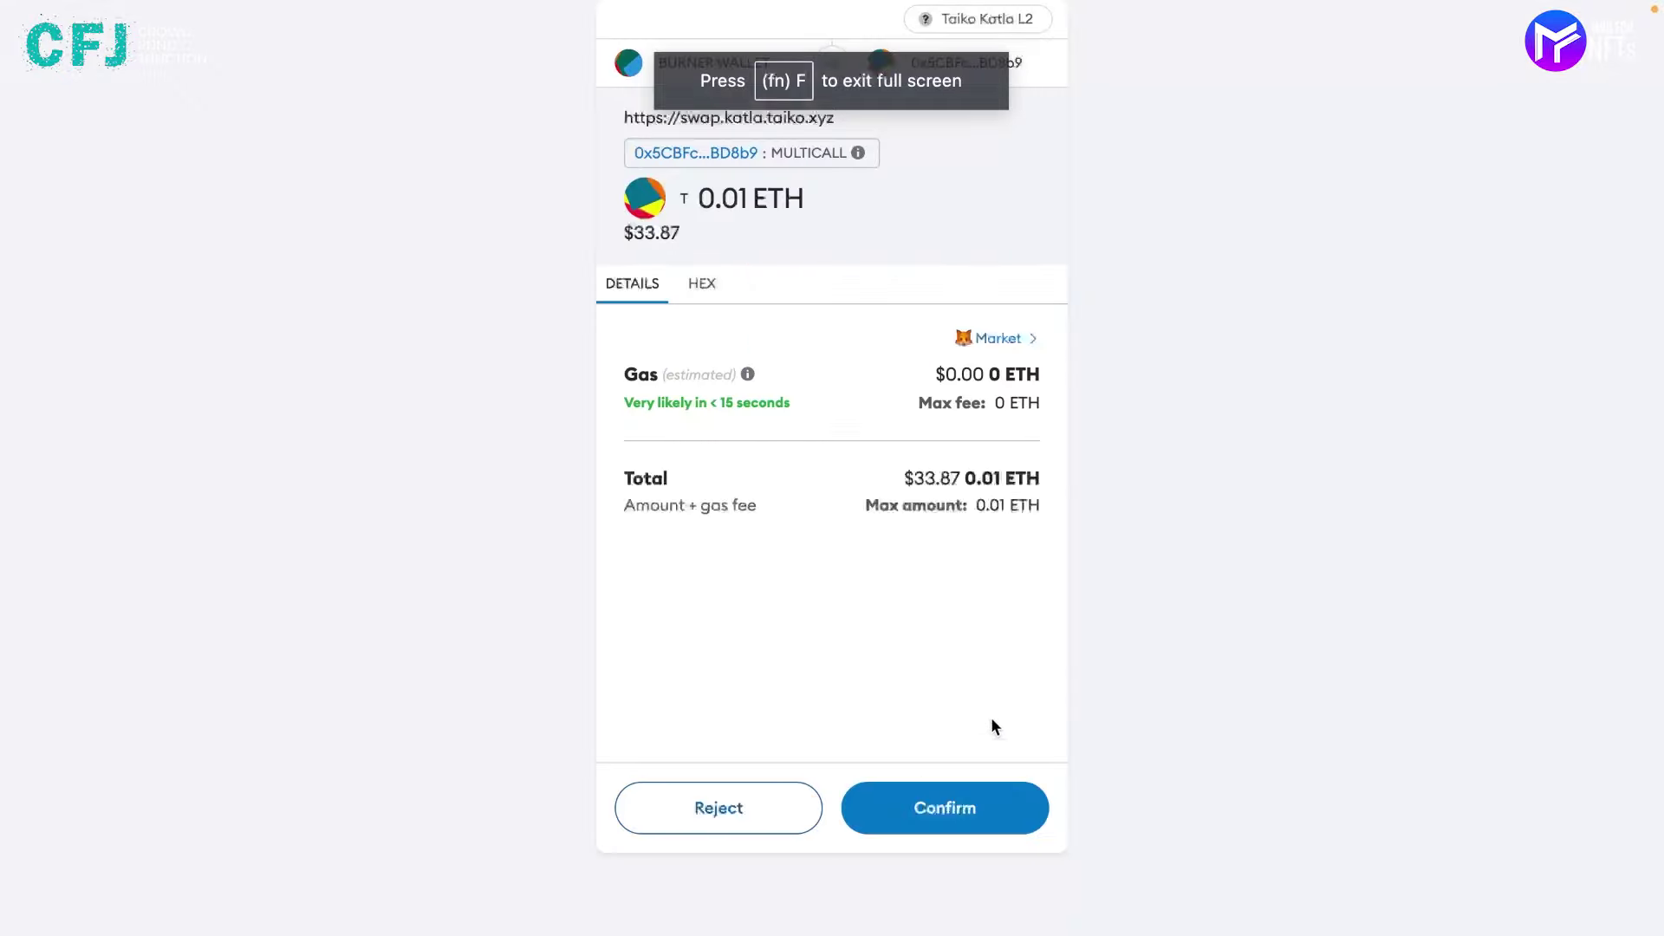
{"action": "left_click", "coordinate": [976, 815]}
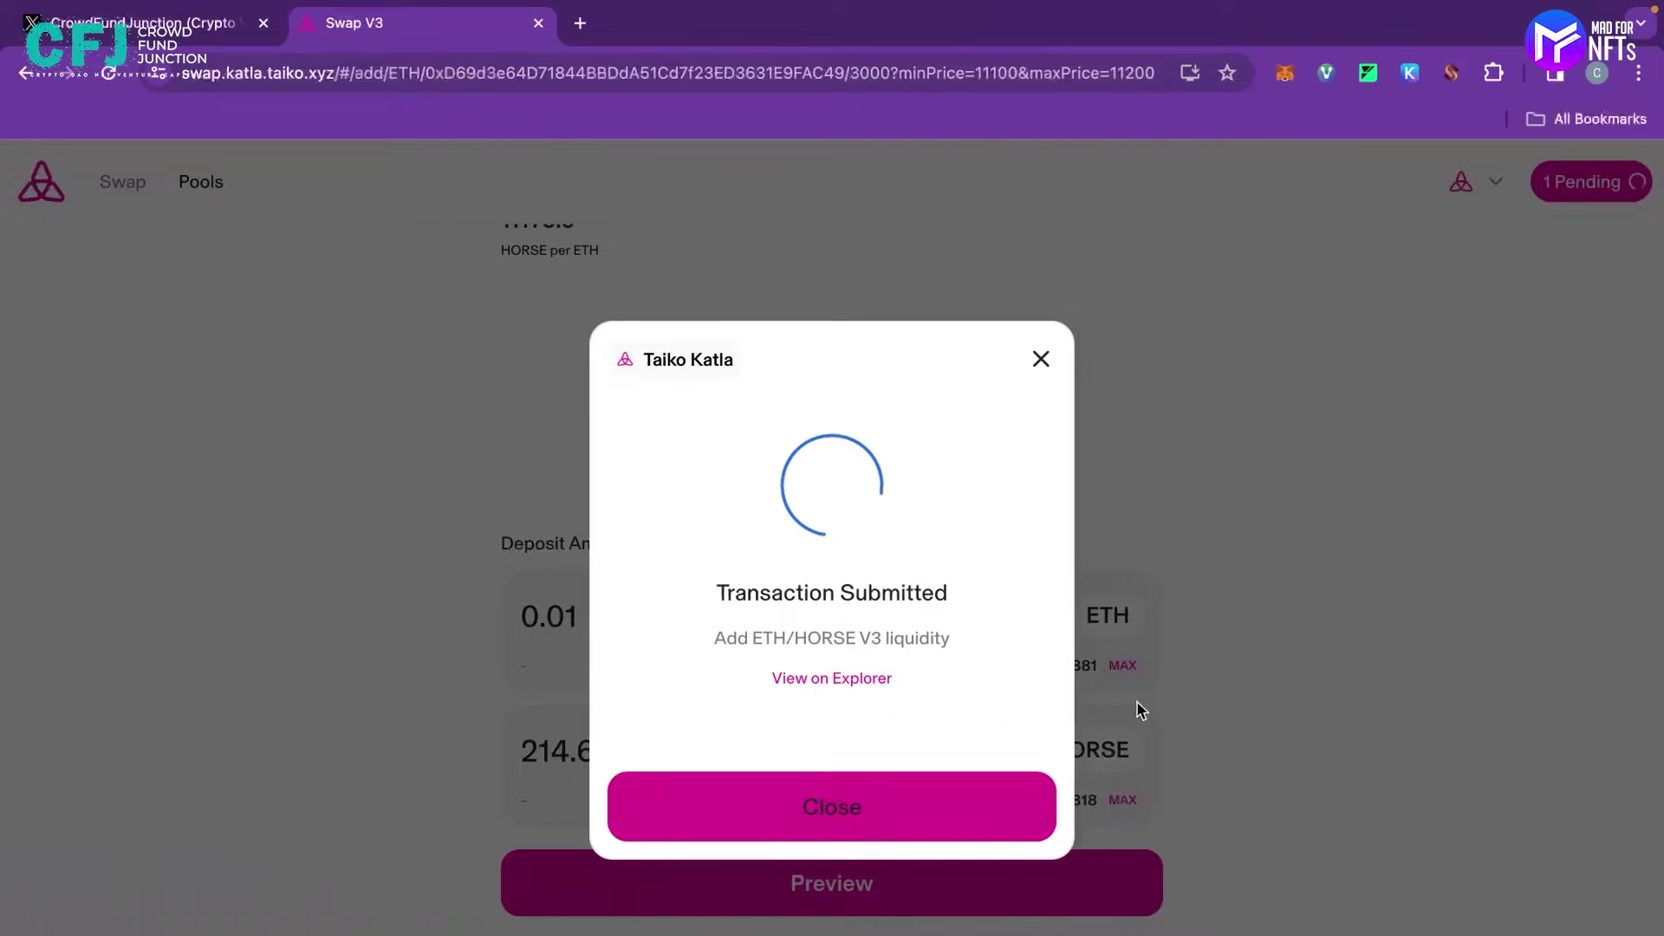
{"action": "left_click", "coordinate": [795, 793]}
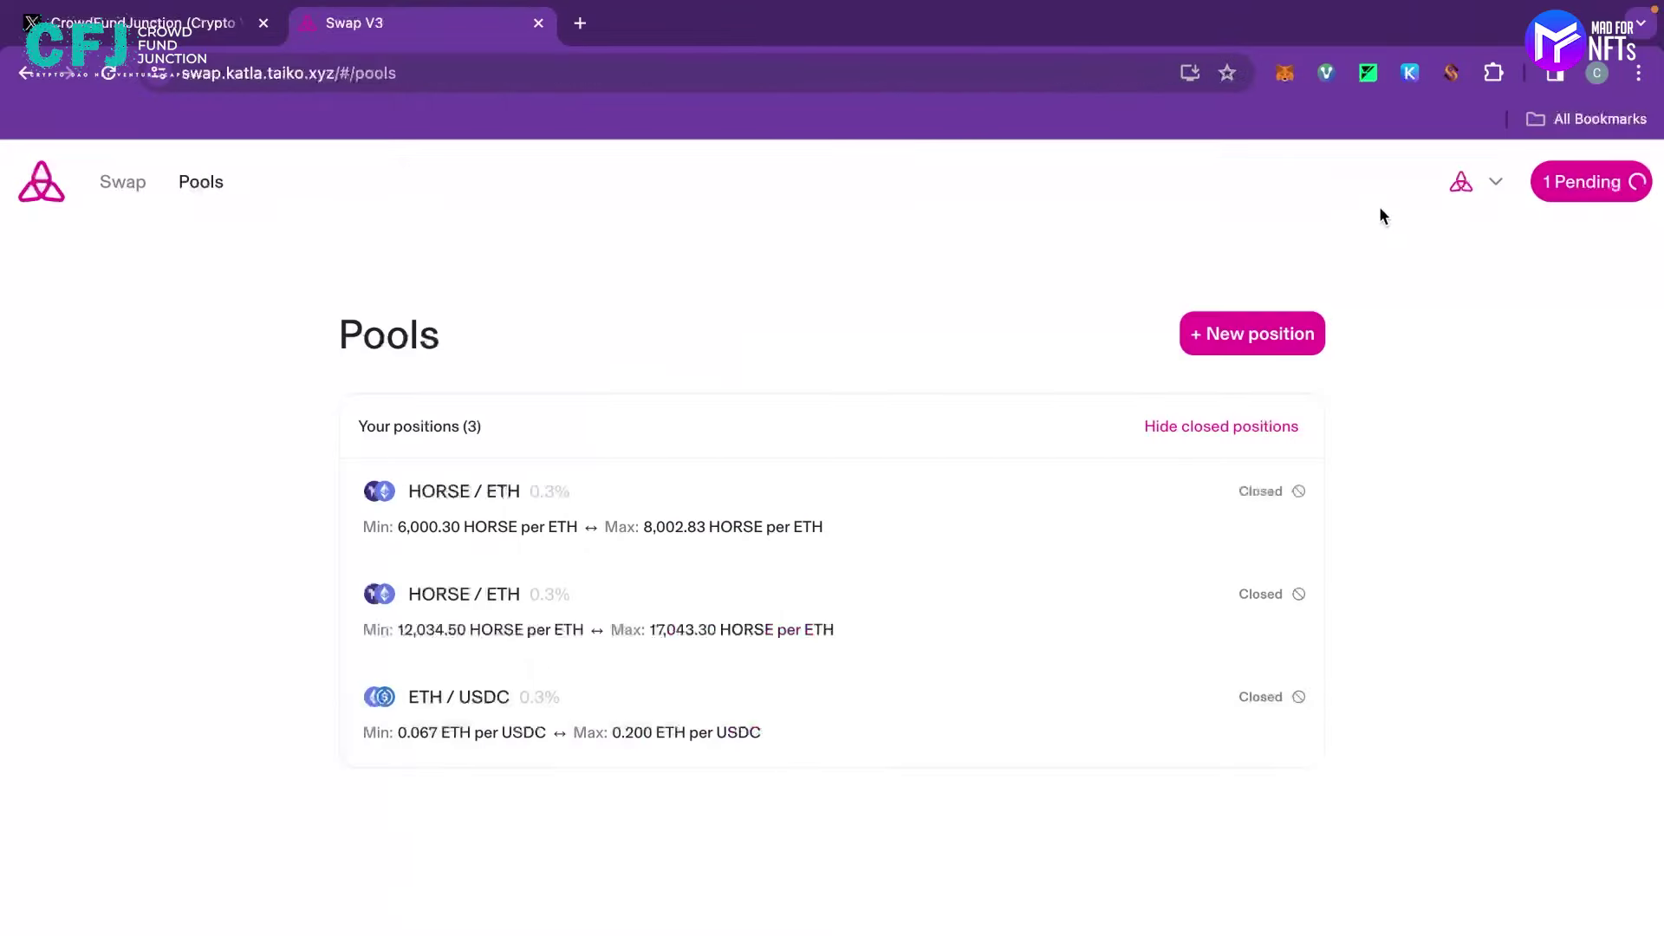
- Open the Taiko Katla token bridge from the swap page and dismiss its network switch prompt
{"action": "left_click", "coordinate": [130, 183]}
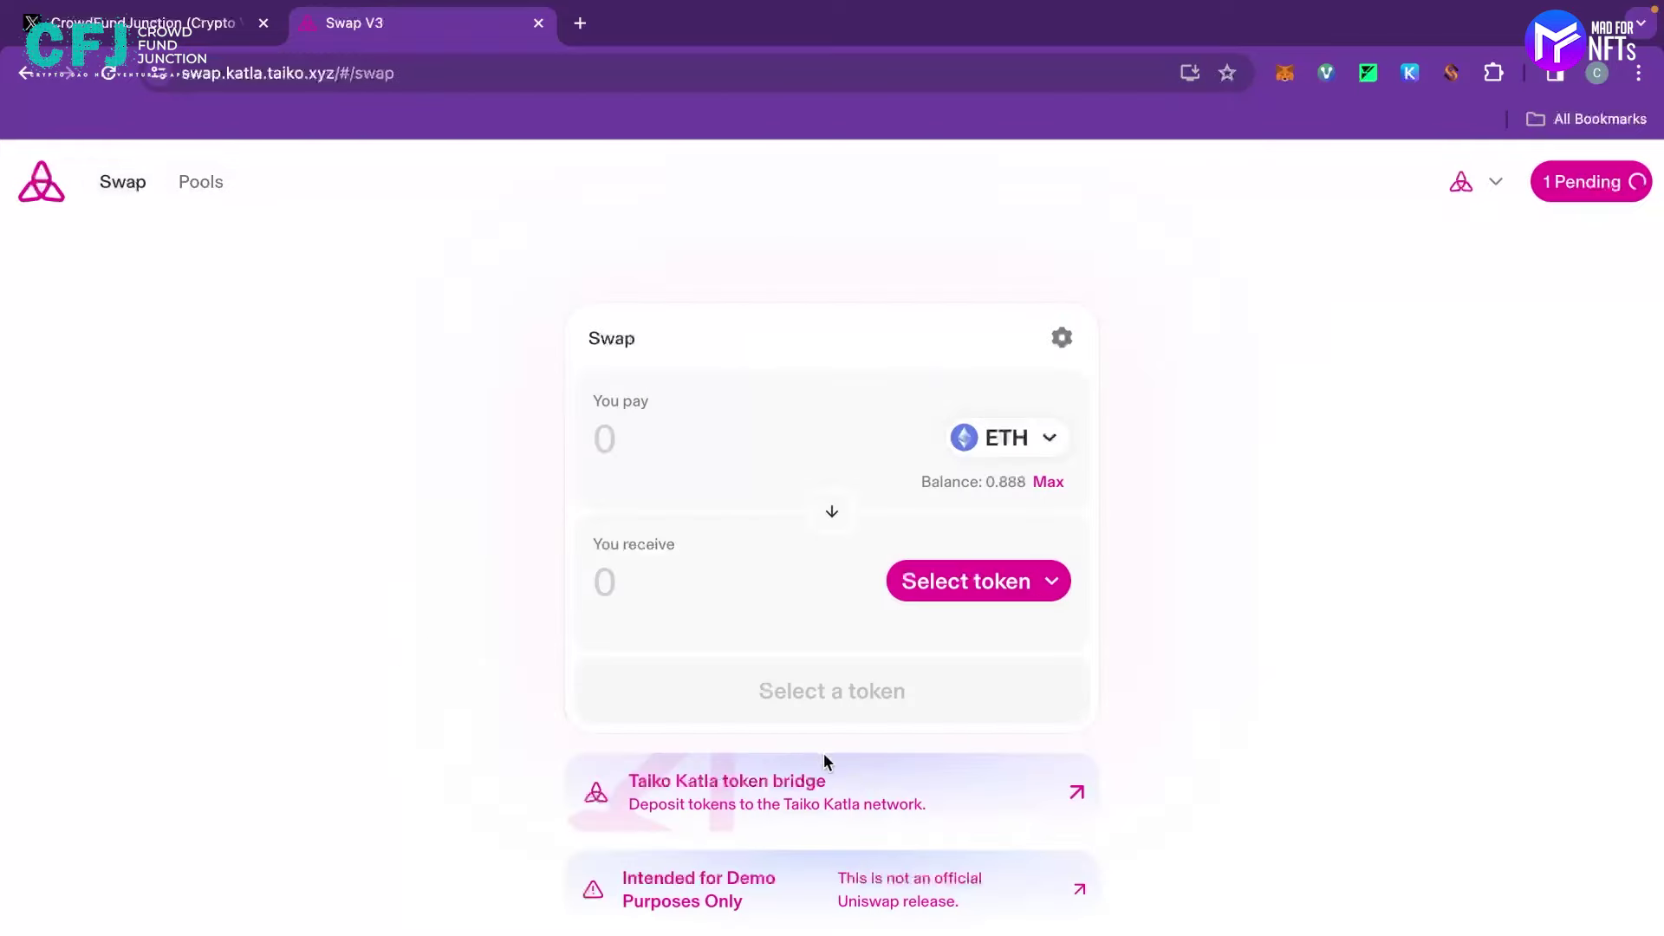
{"action": "left_click", "coordinate": [837, 805]}
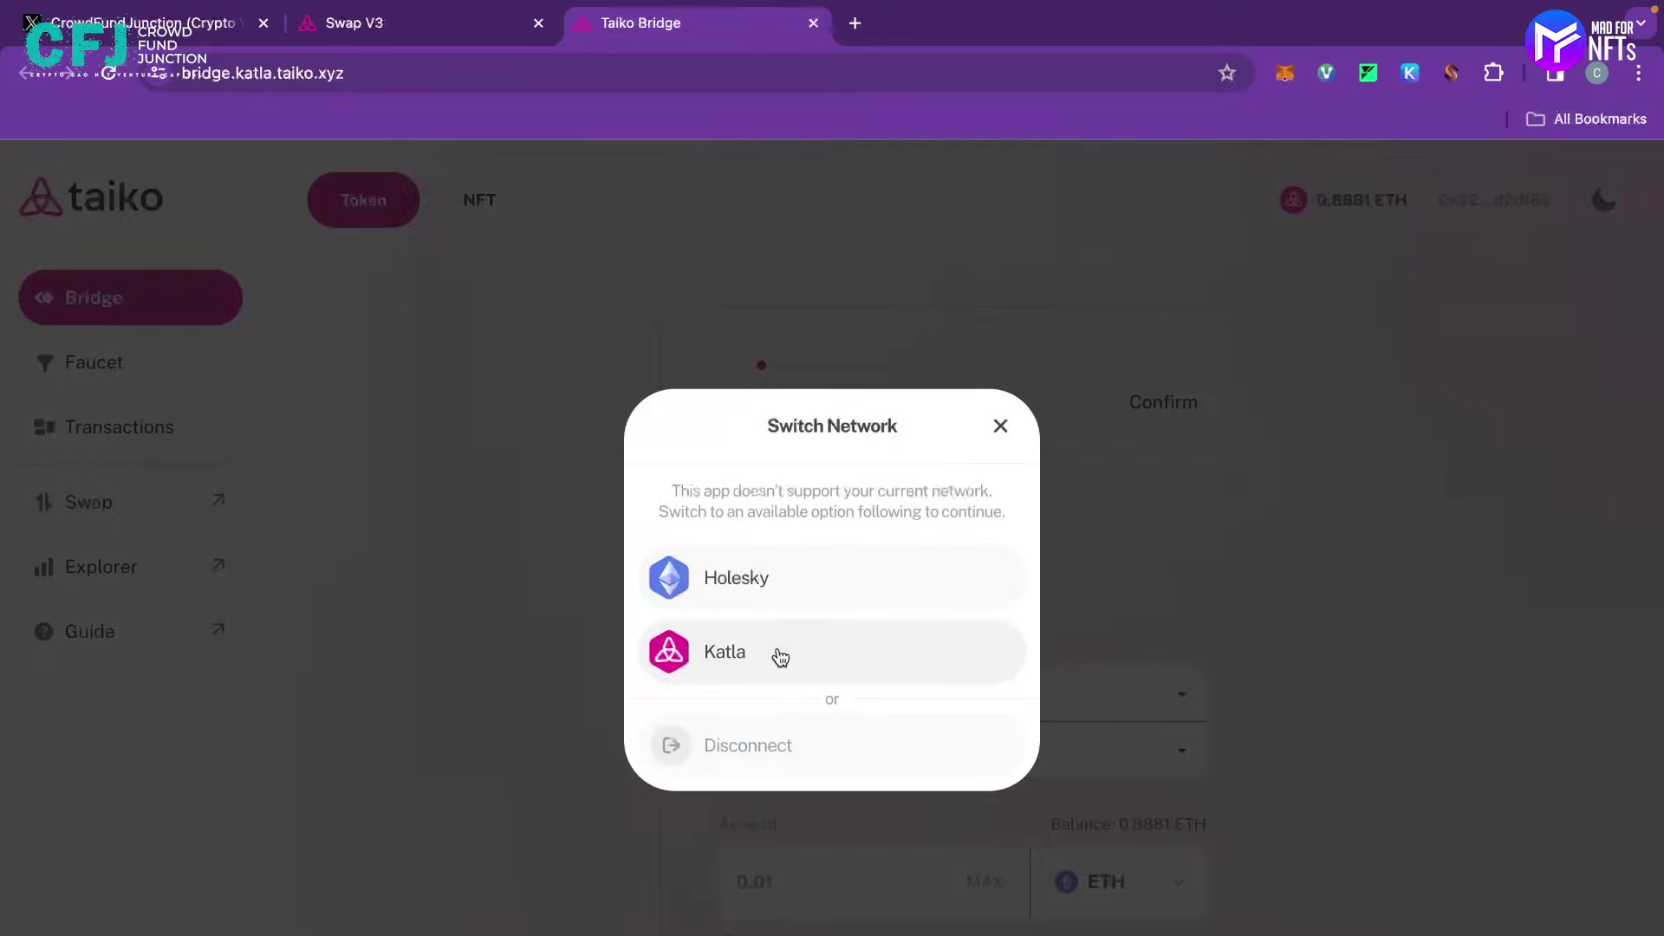
{"action": "left_click", "coordinate": [999, 429]}
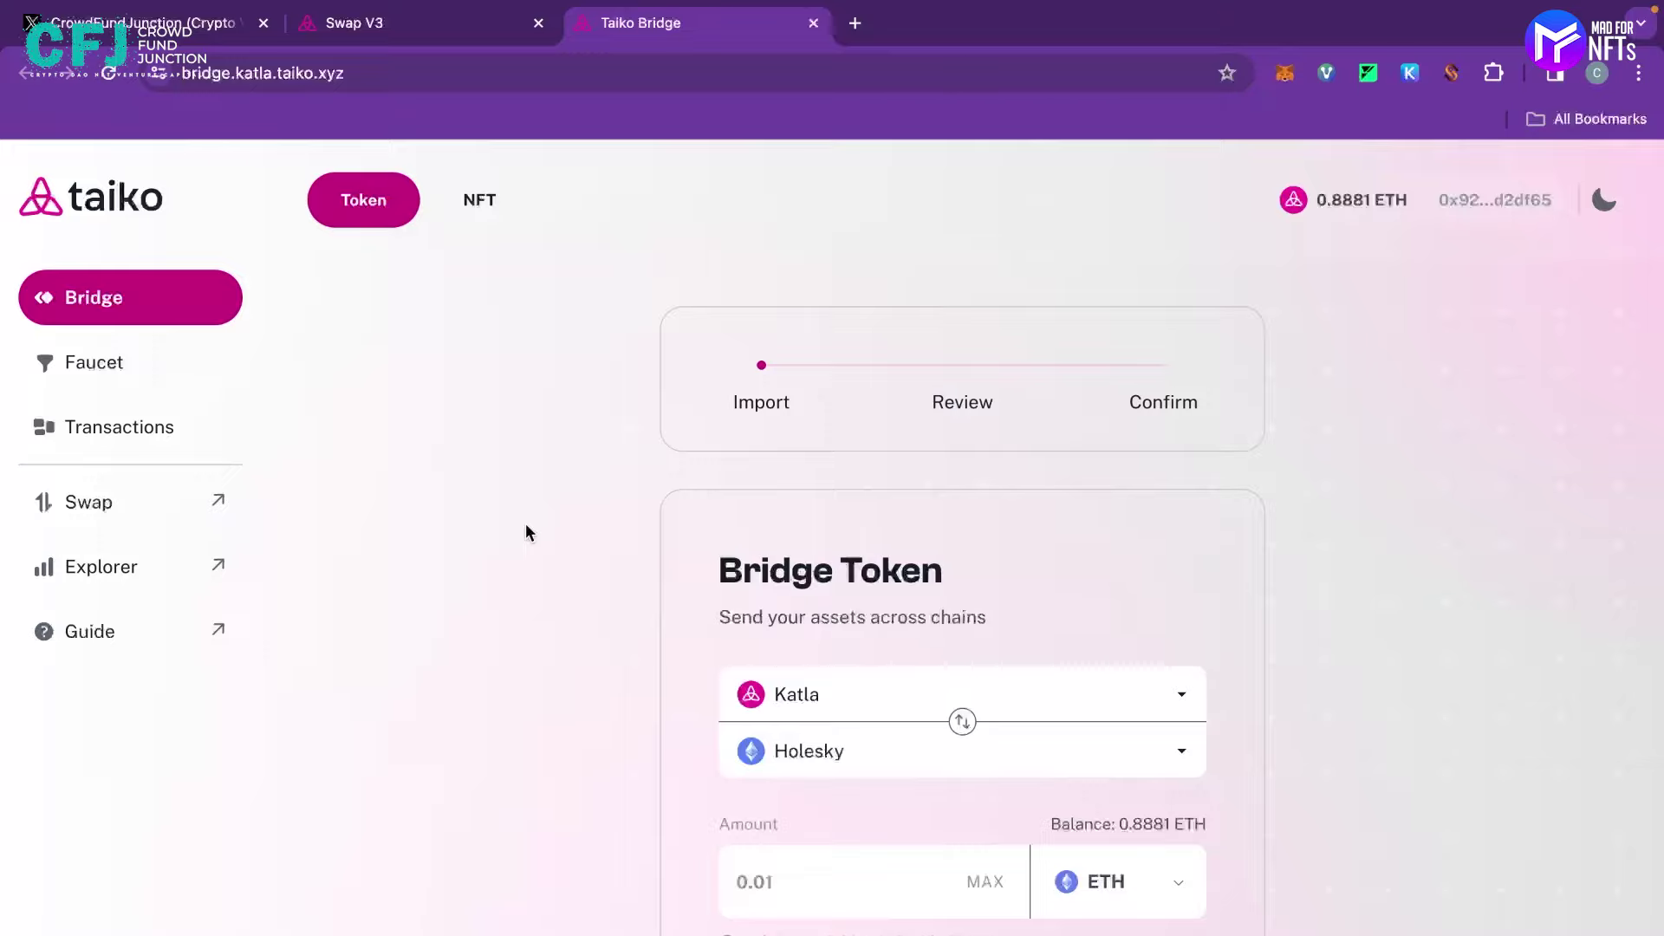
- Review the list of bridge transactions with their networks, amounts and statuses
{"action": "left_click", "coordinate": [135, 451]}
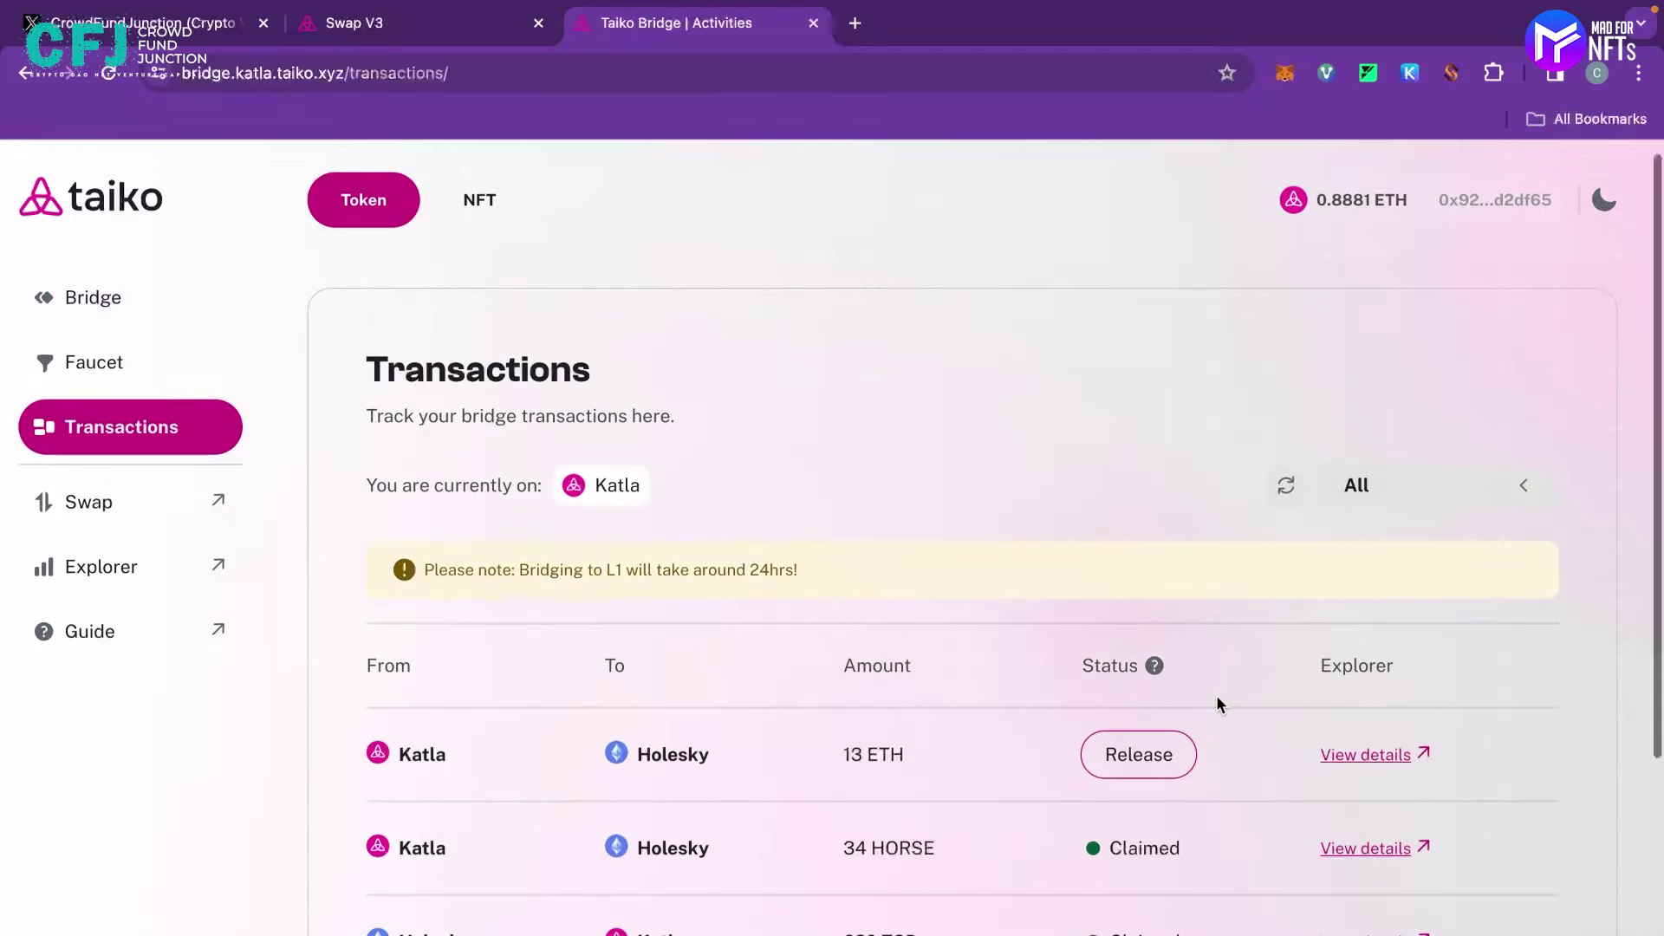
{"action": "scroll", "coordinate": [1205, 702], "scroll_direction": "down", "scroll_amount": 2}
{"action": "scroll", "coordinate": [1198, 699], "scroll_direction": "down", "scroll_amount": 3}
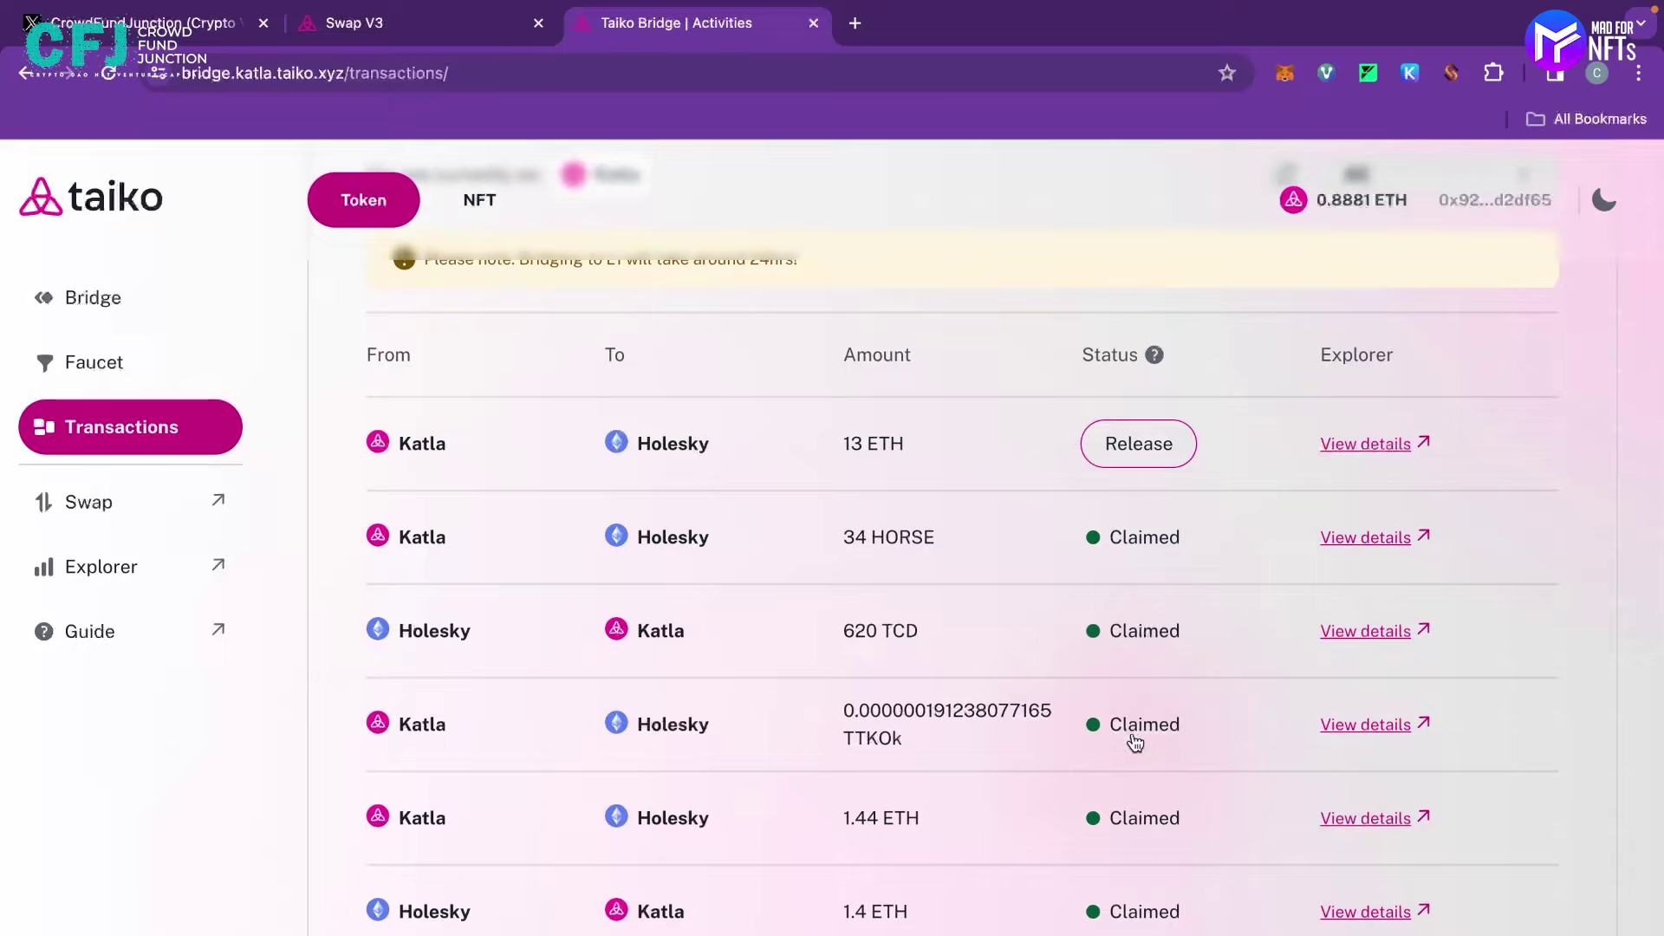
{"action": "scroll", "coordinate": [1133, 743], "scroll_direction": "up", "scroll_amount": 2}
- Open the test token faucet and select HORSE as the token to mint
{"action": "left_click", "coordinate": [90, 305]}
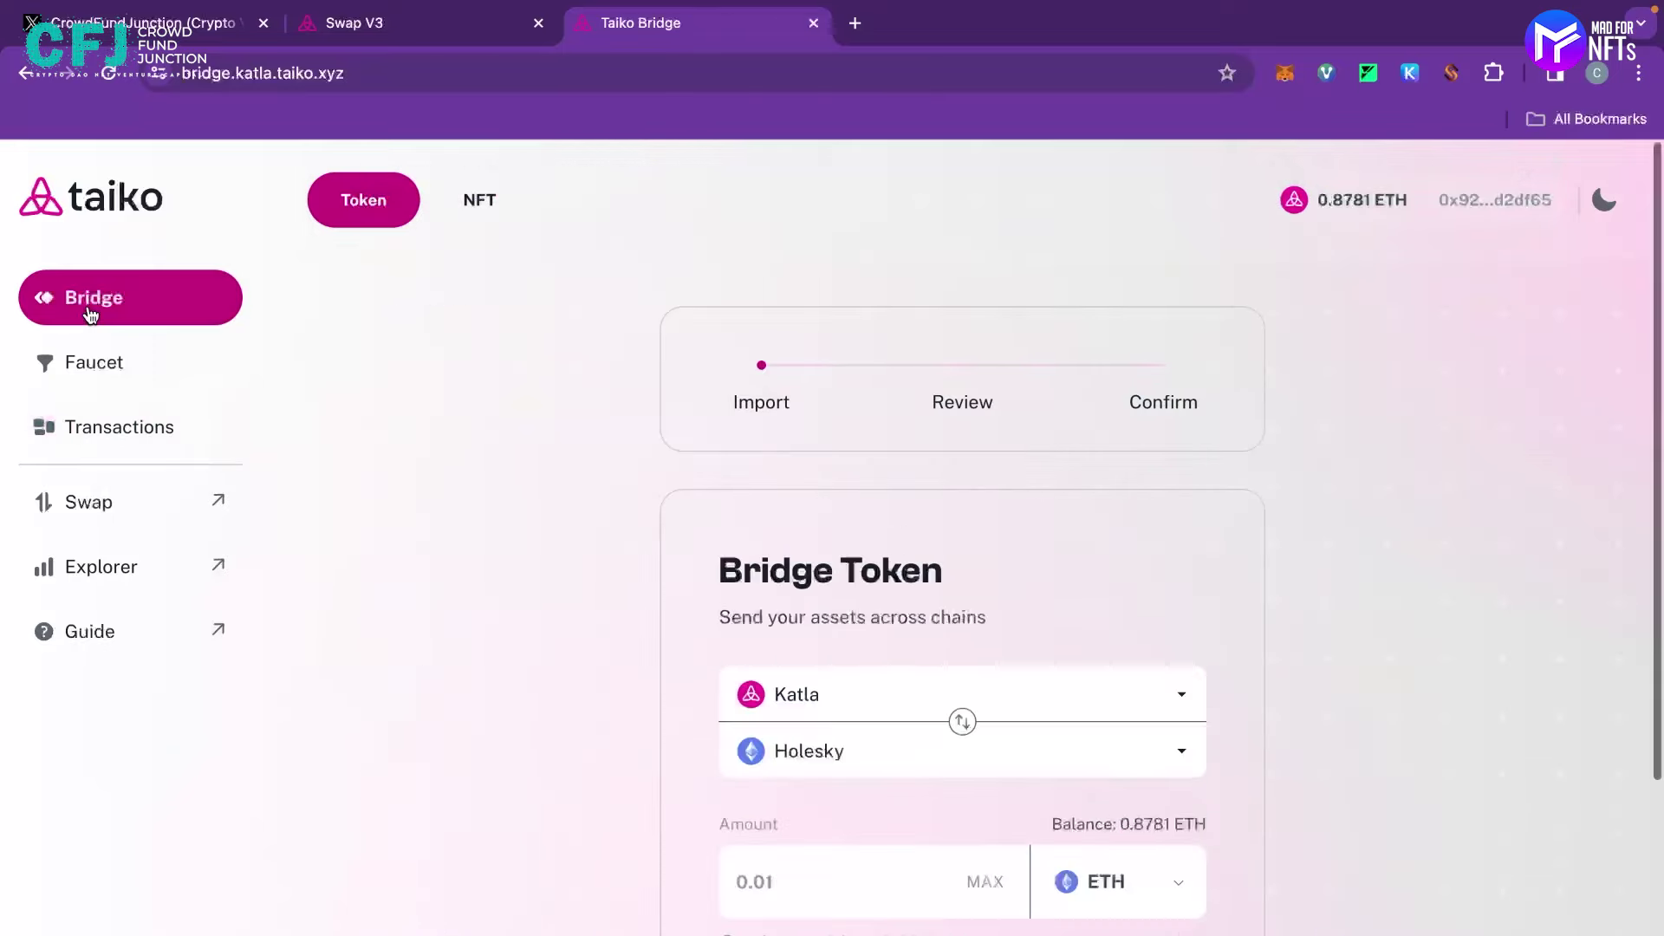
{"action": "left_click", "coordinate": [119, 351]}
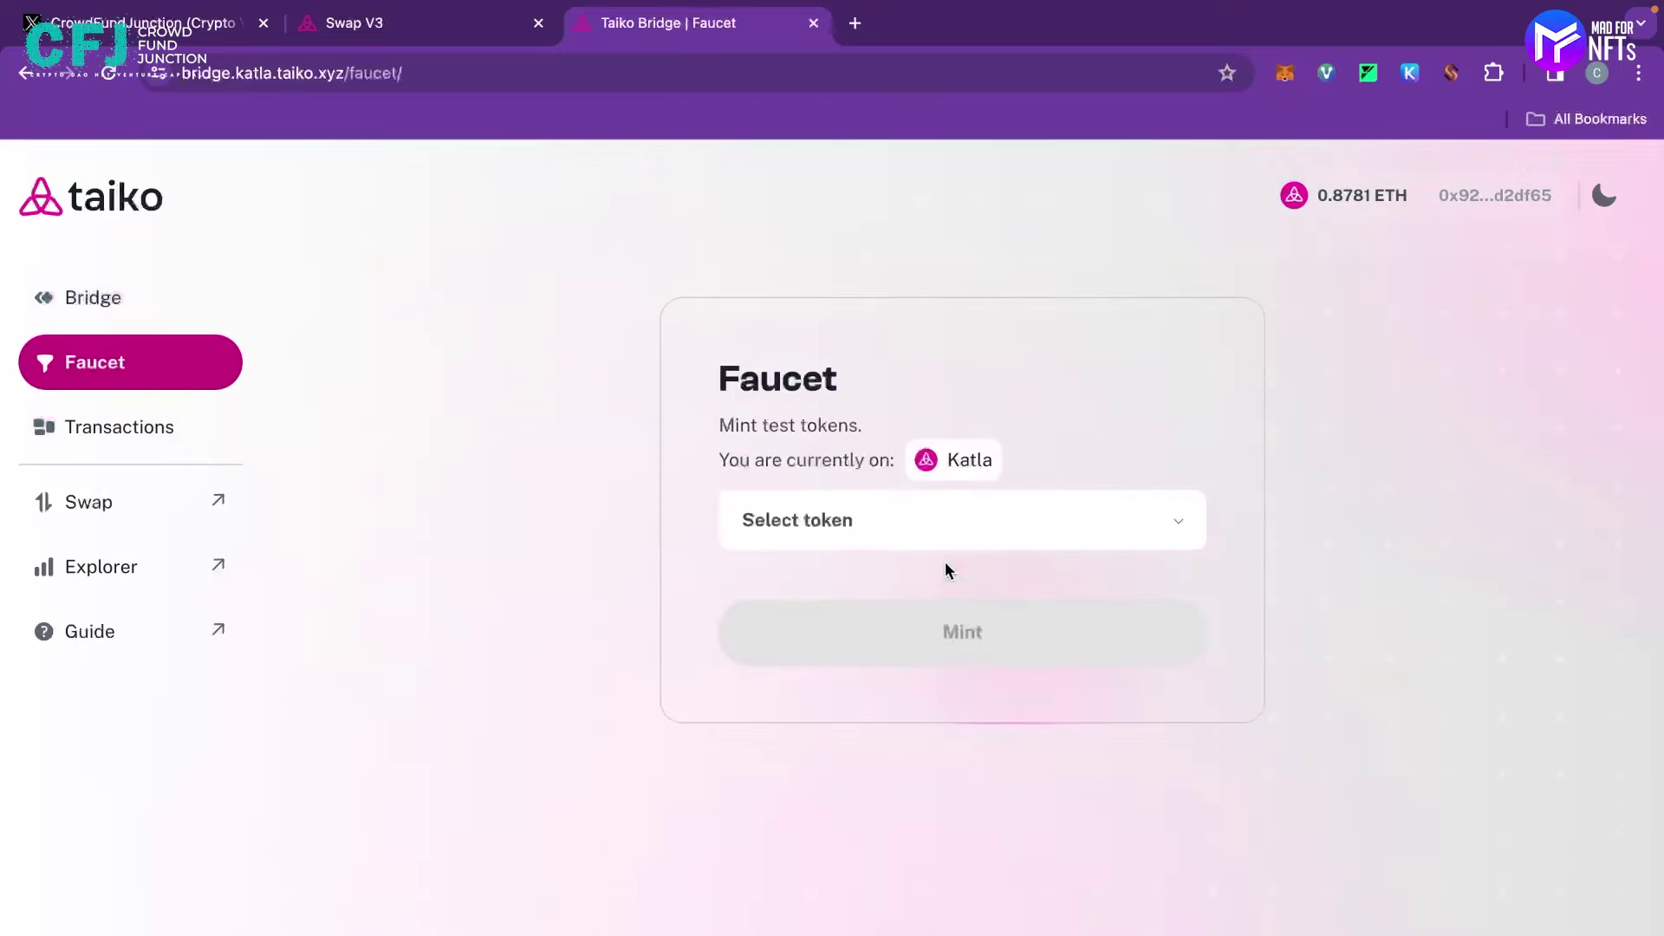
{"action": "left_click", "coordinate": [918, 522]}
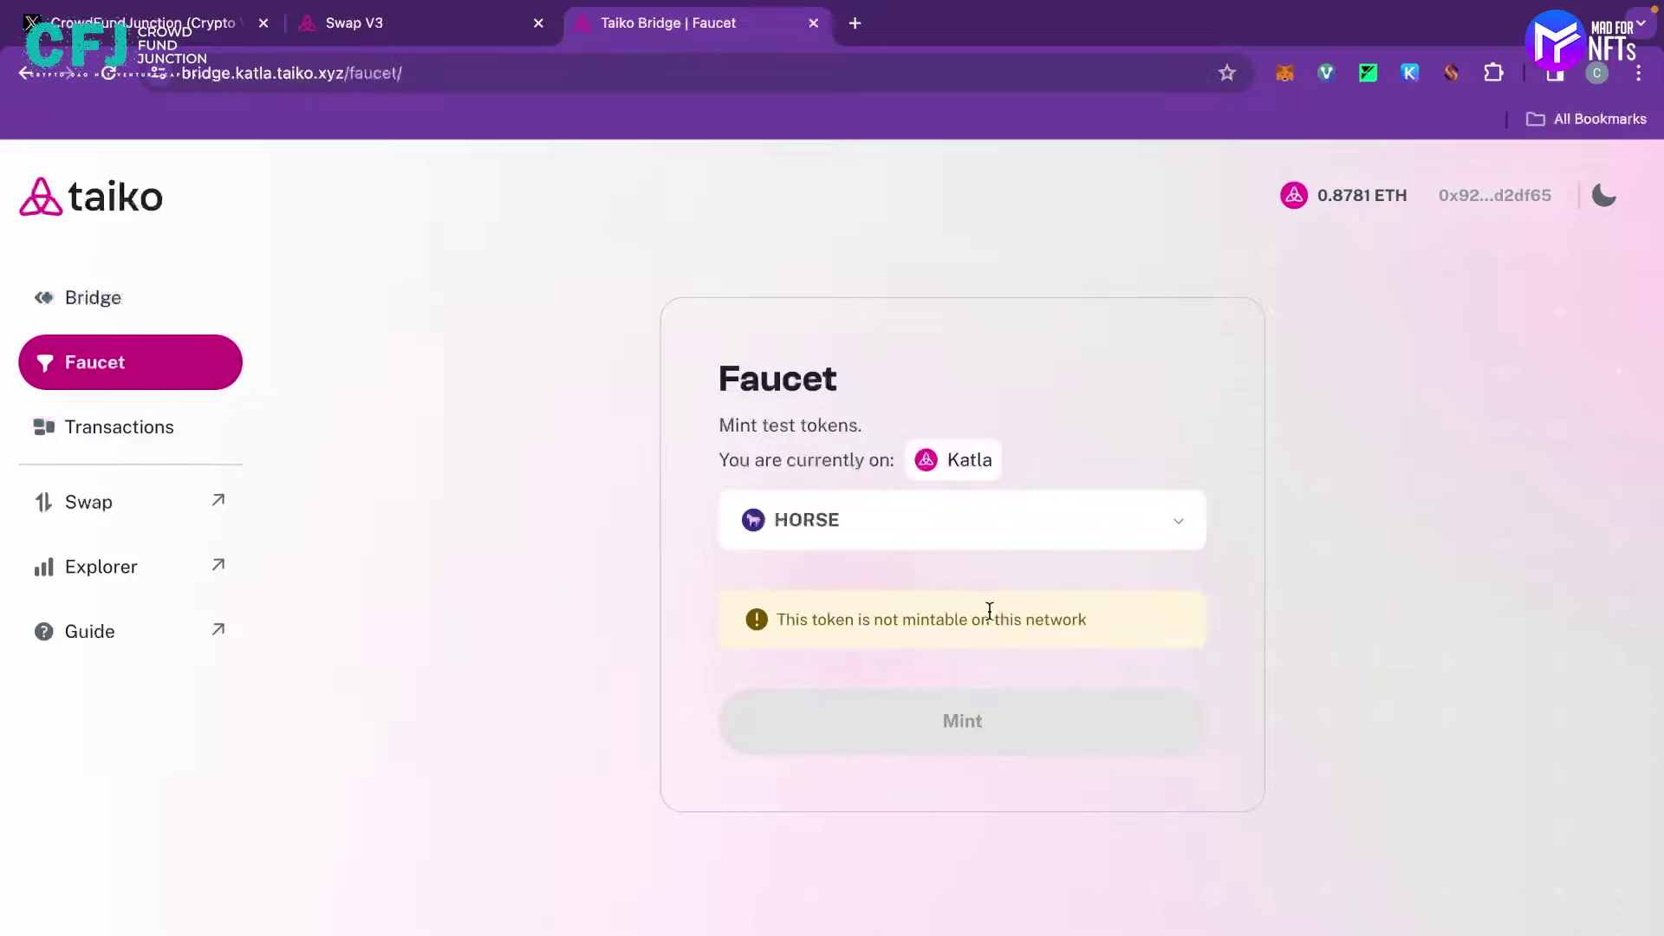
- Switch the connected wallet's network to Holesky and check the HORSE minting notice in the faucet
{"action": "left_click", "coordinate": [1332, 198]}
{"action": "left_click", "coordinate": [792, 646]}
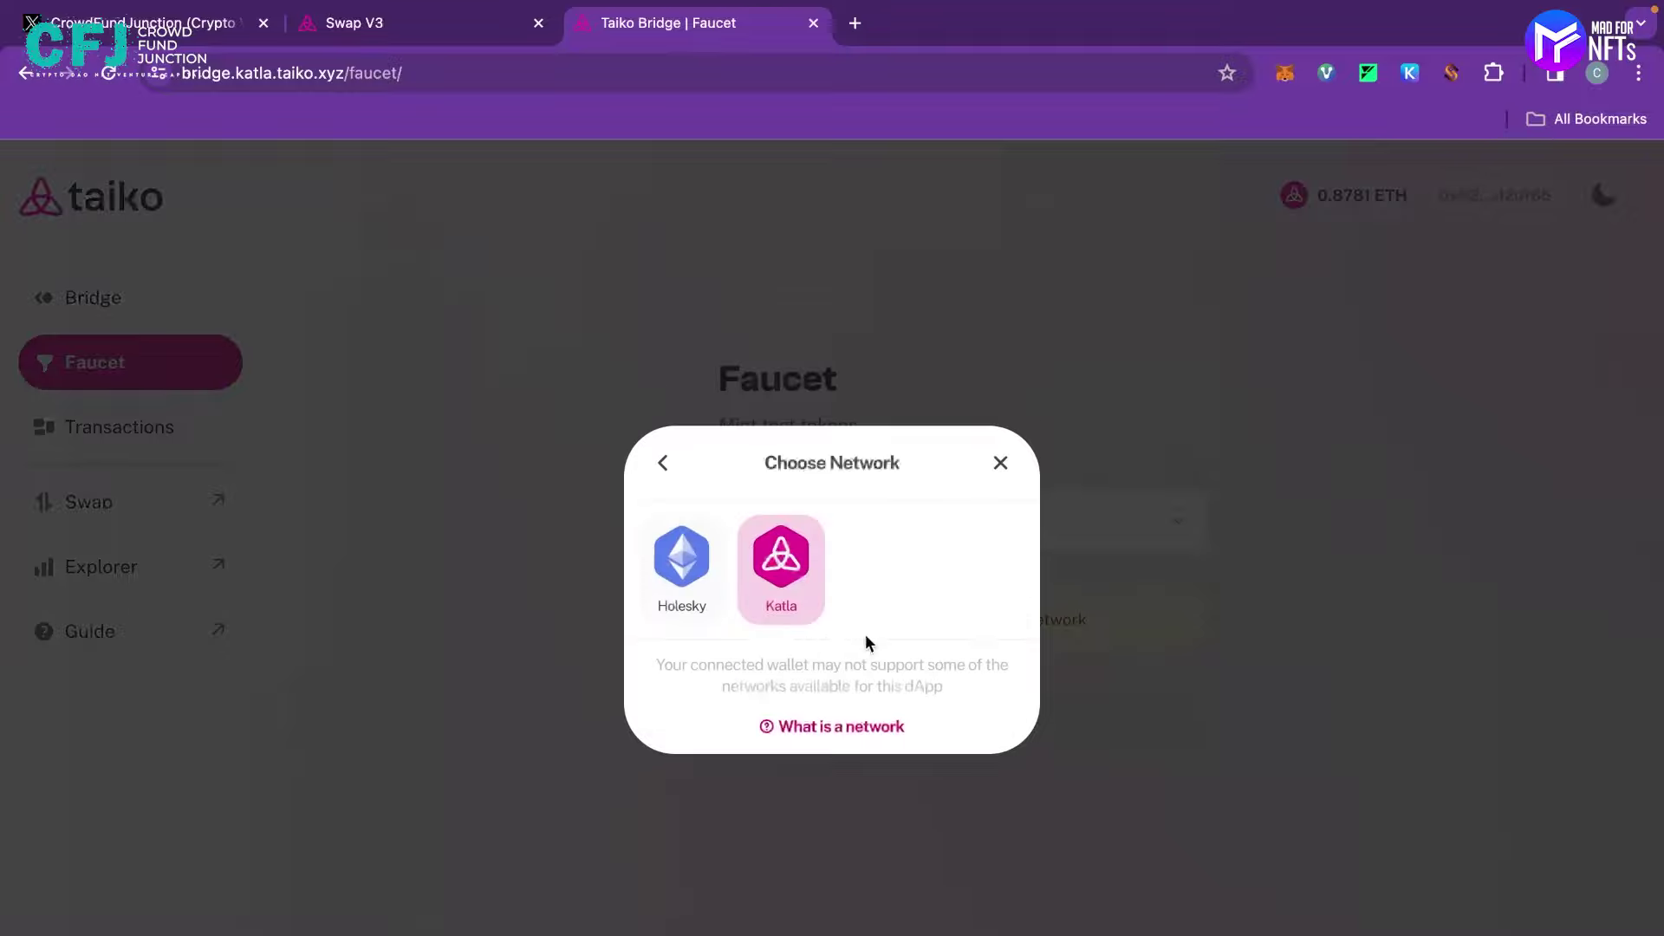
{"action": "left_click", "coordinate": [666, 563]}
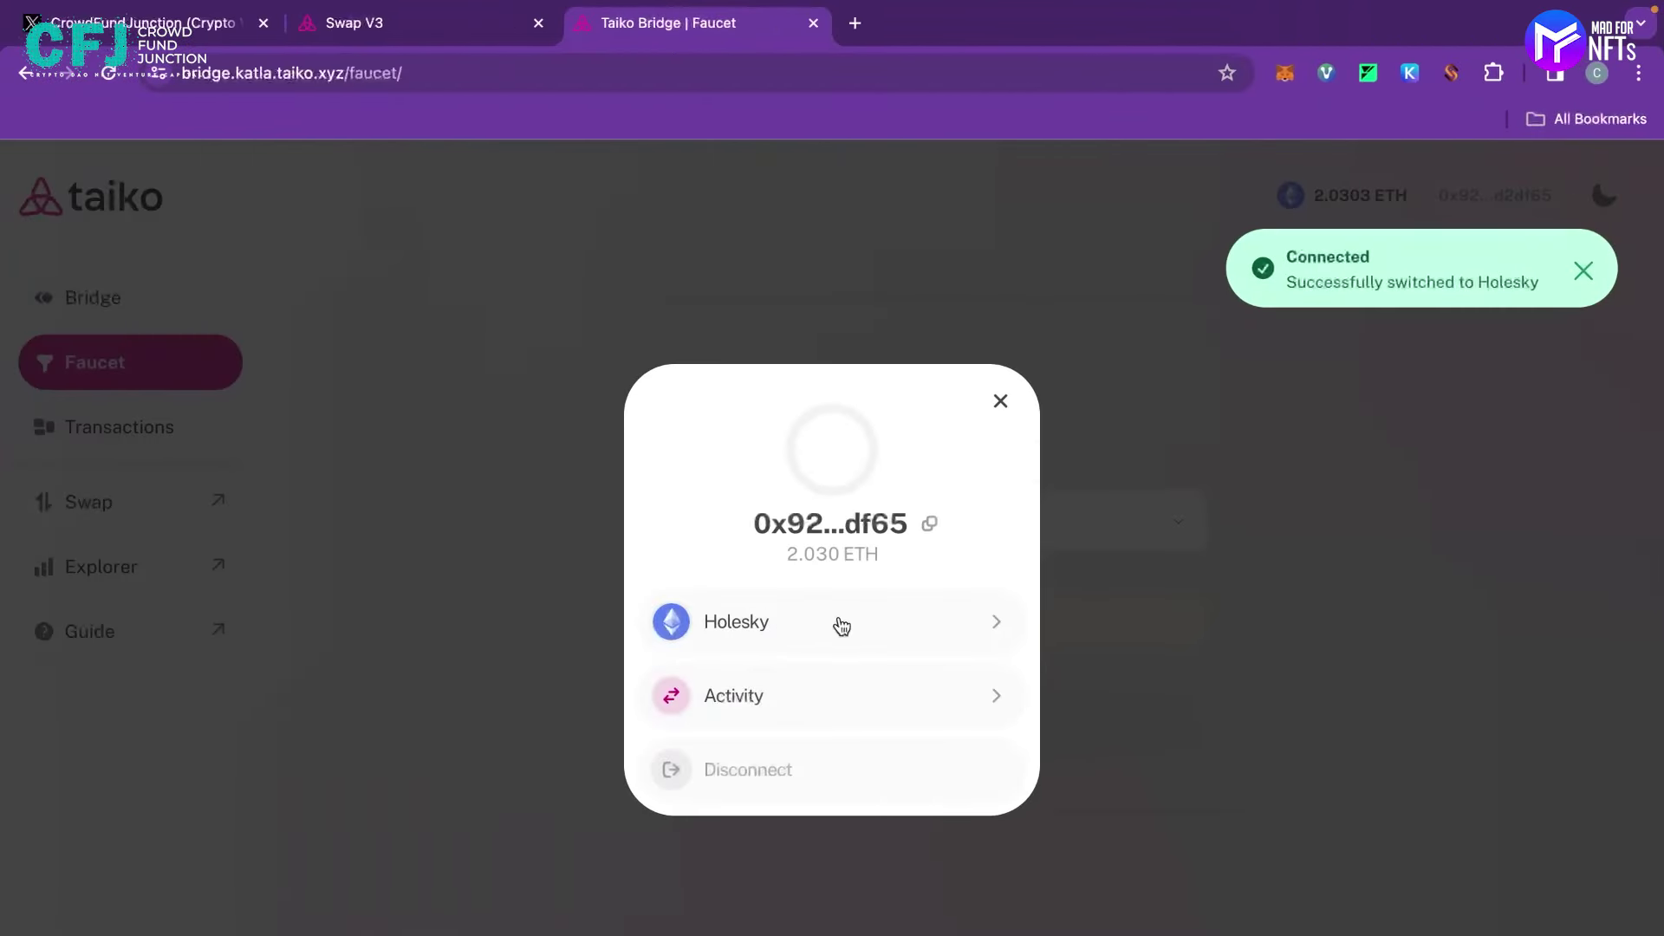
{"action": "left_click", "coordinate": [1001, 404]}
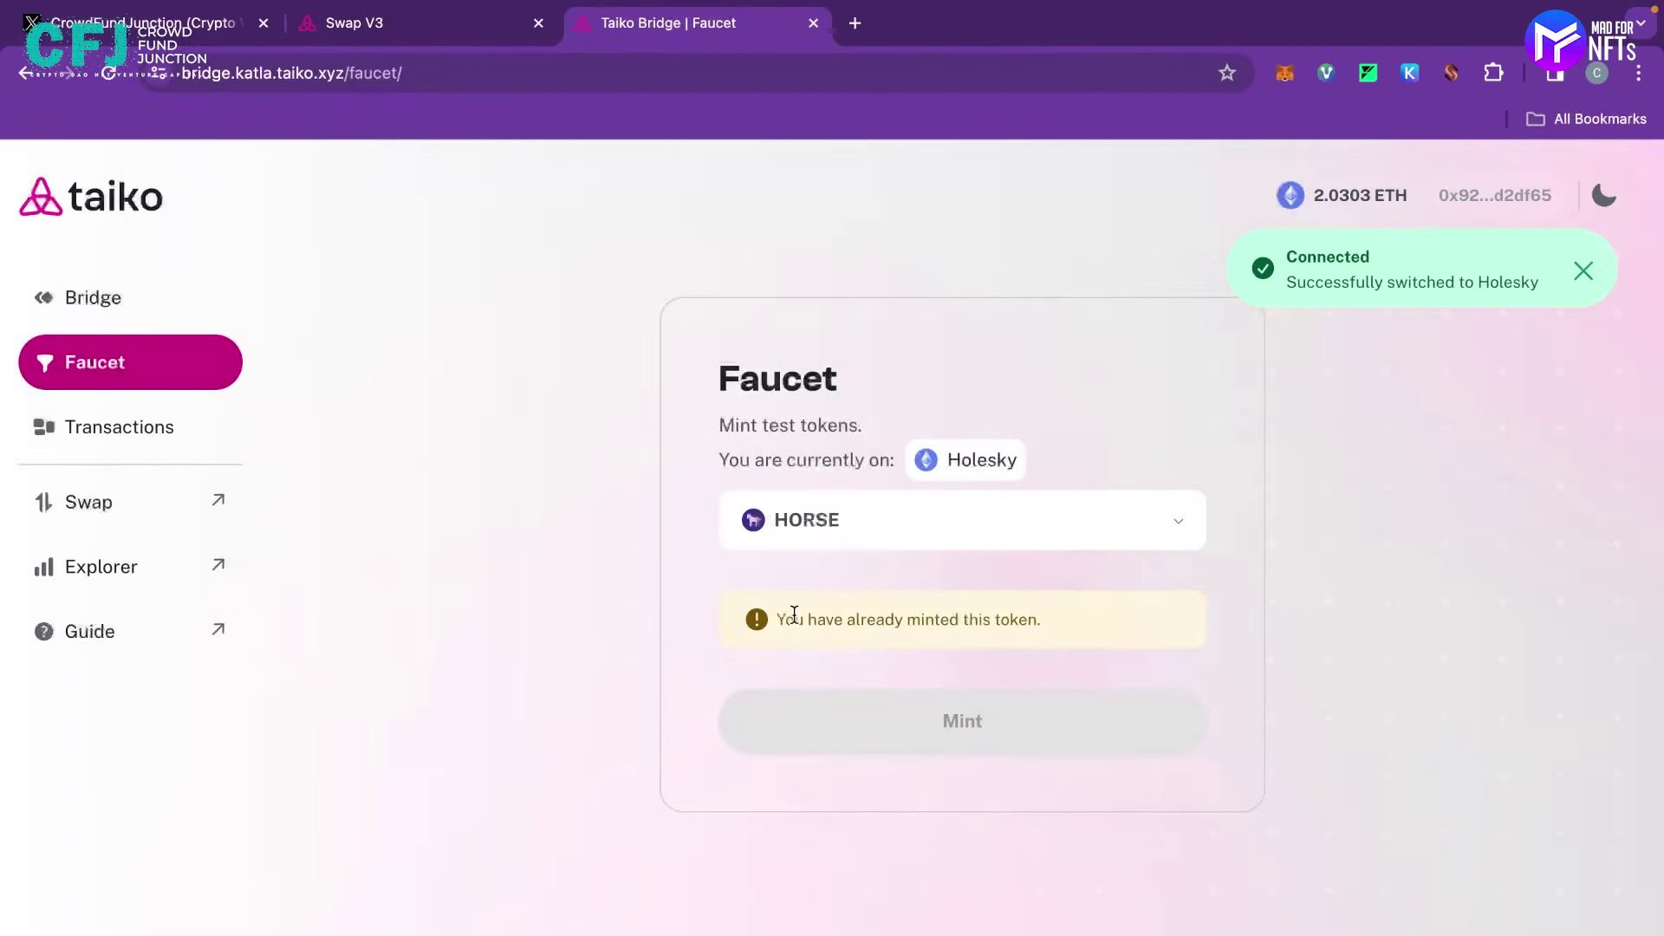
{"action": "left_click_drag", "start_coordinate": [775, 619], "coordinate": [1057, 624]}
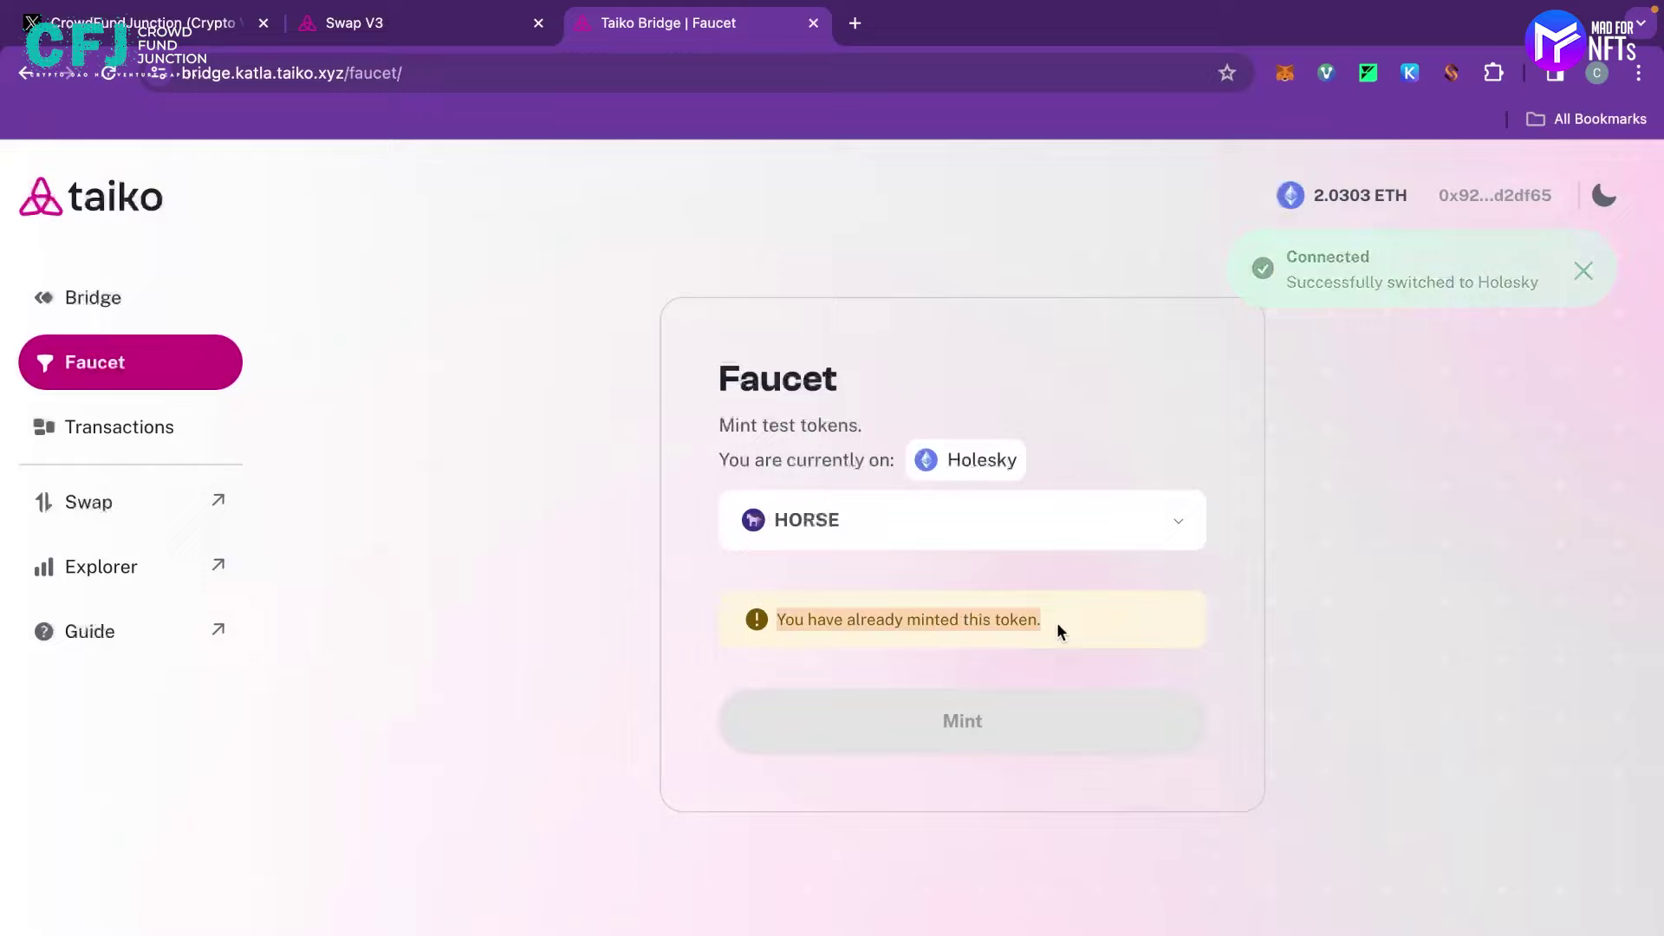
{"action": "left_click", "coordinate": [1058, 622]}
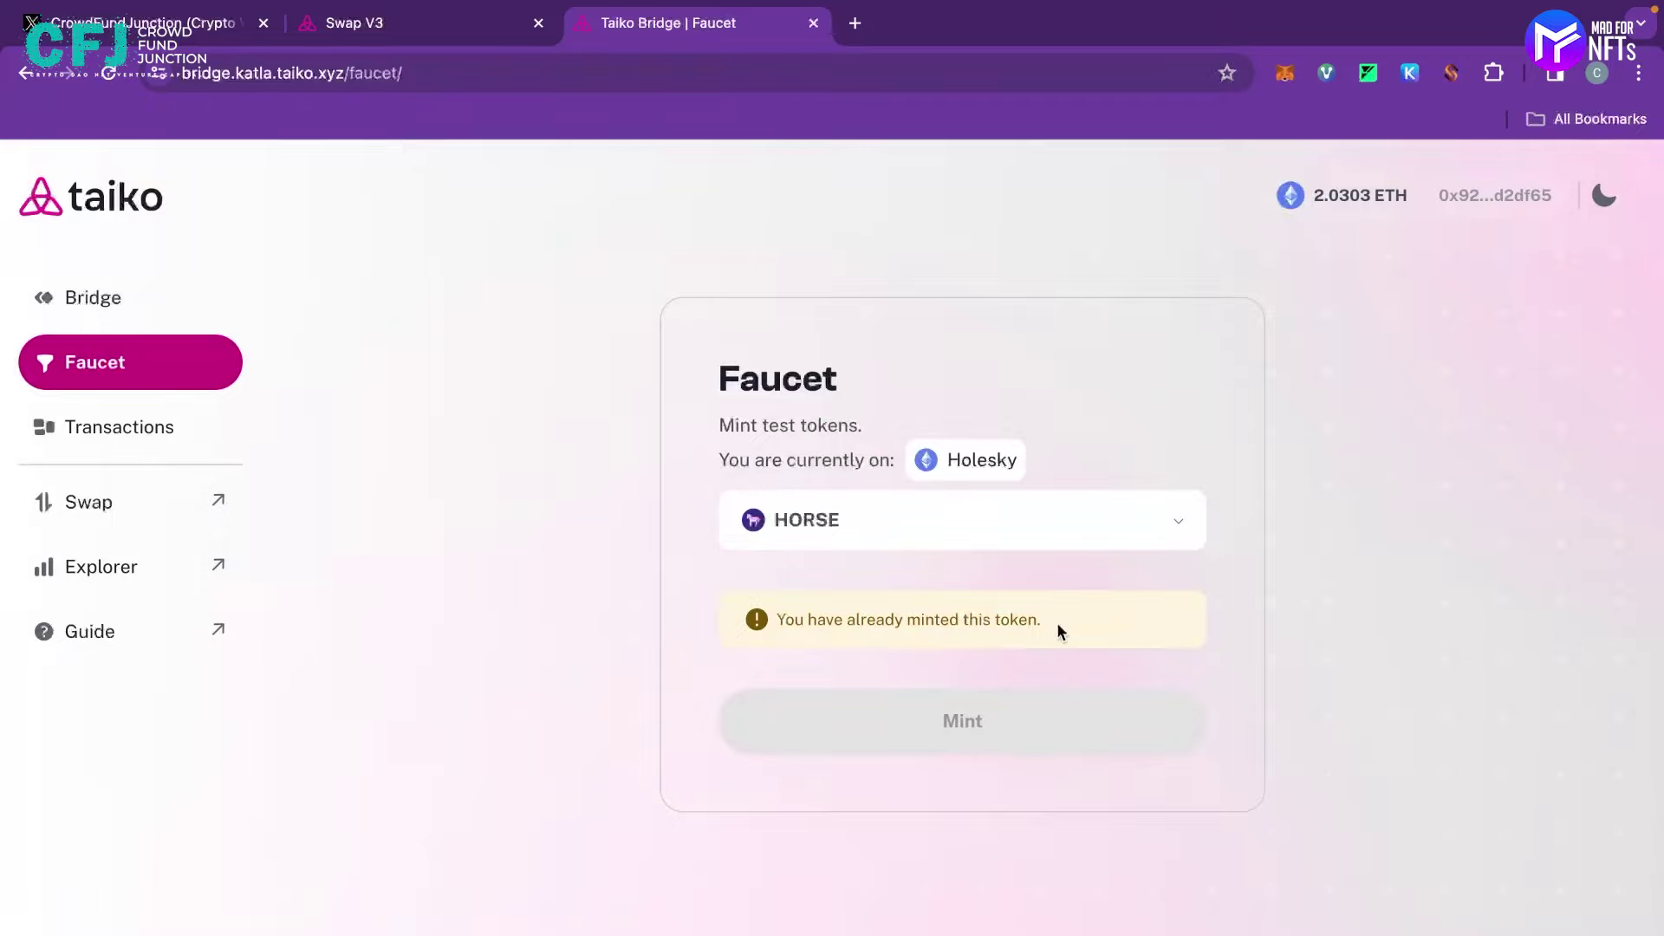
- Set up a bridge transfer of 0.21 ETH from Holesky to Katla and proceed to its review
{"action": "left_click", "coordinate": [136, 286]}
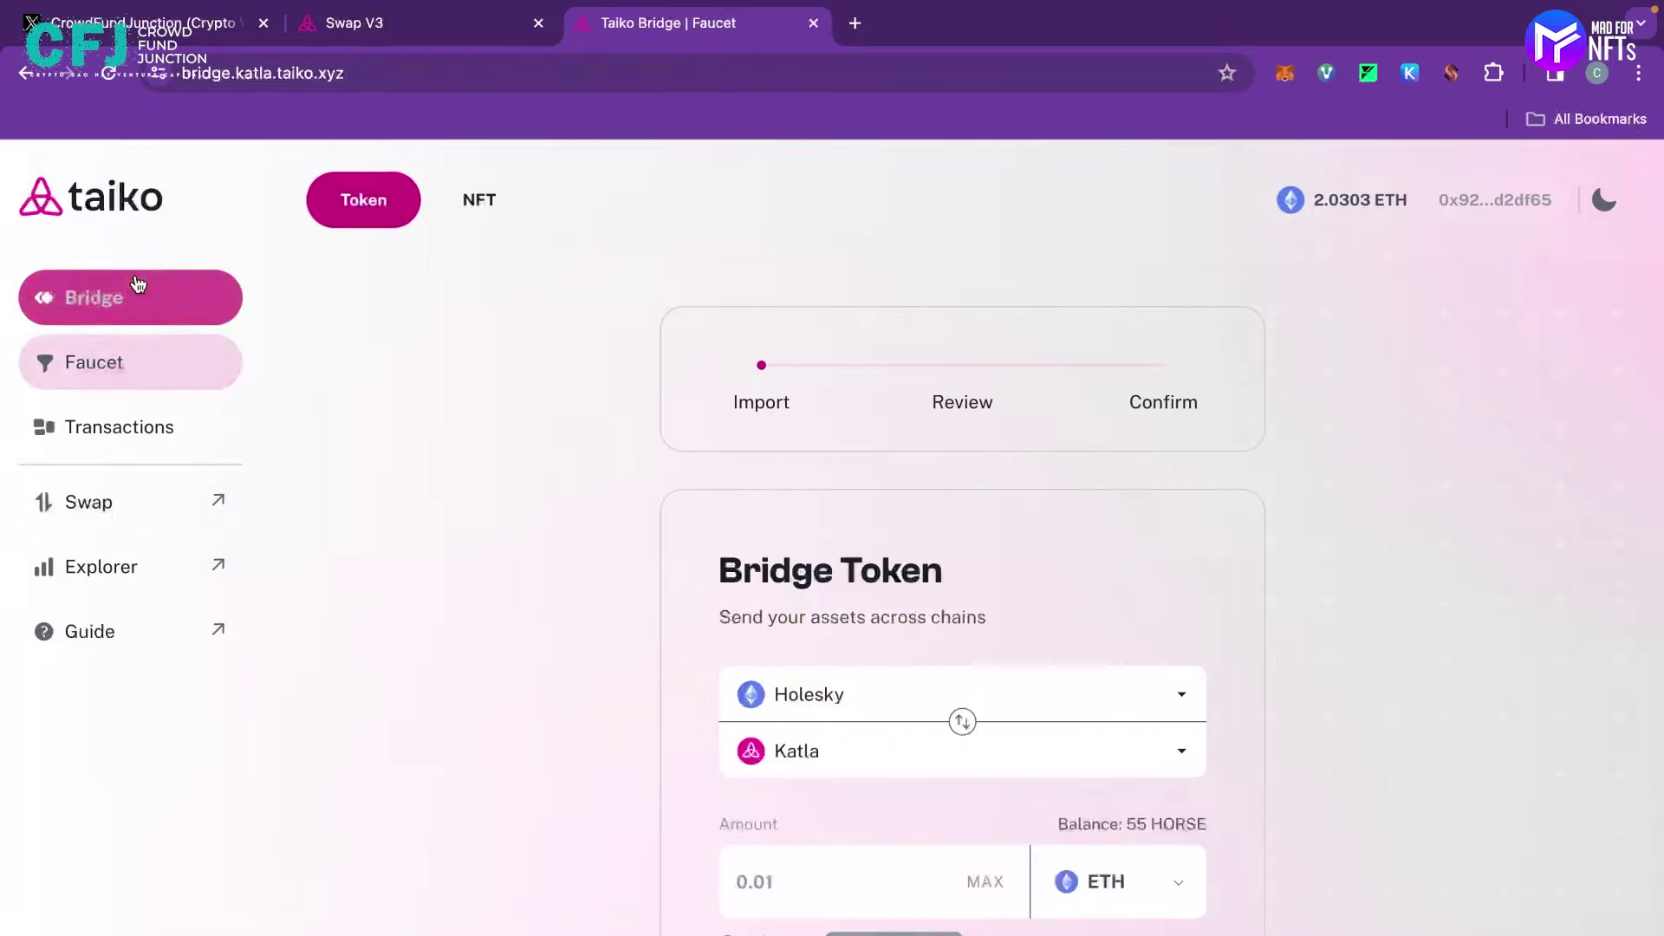
{"action": "scroll", "coordinate": [998, 526], "scroll_direction": "down", "scroll_amount": 3}
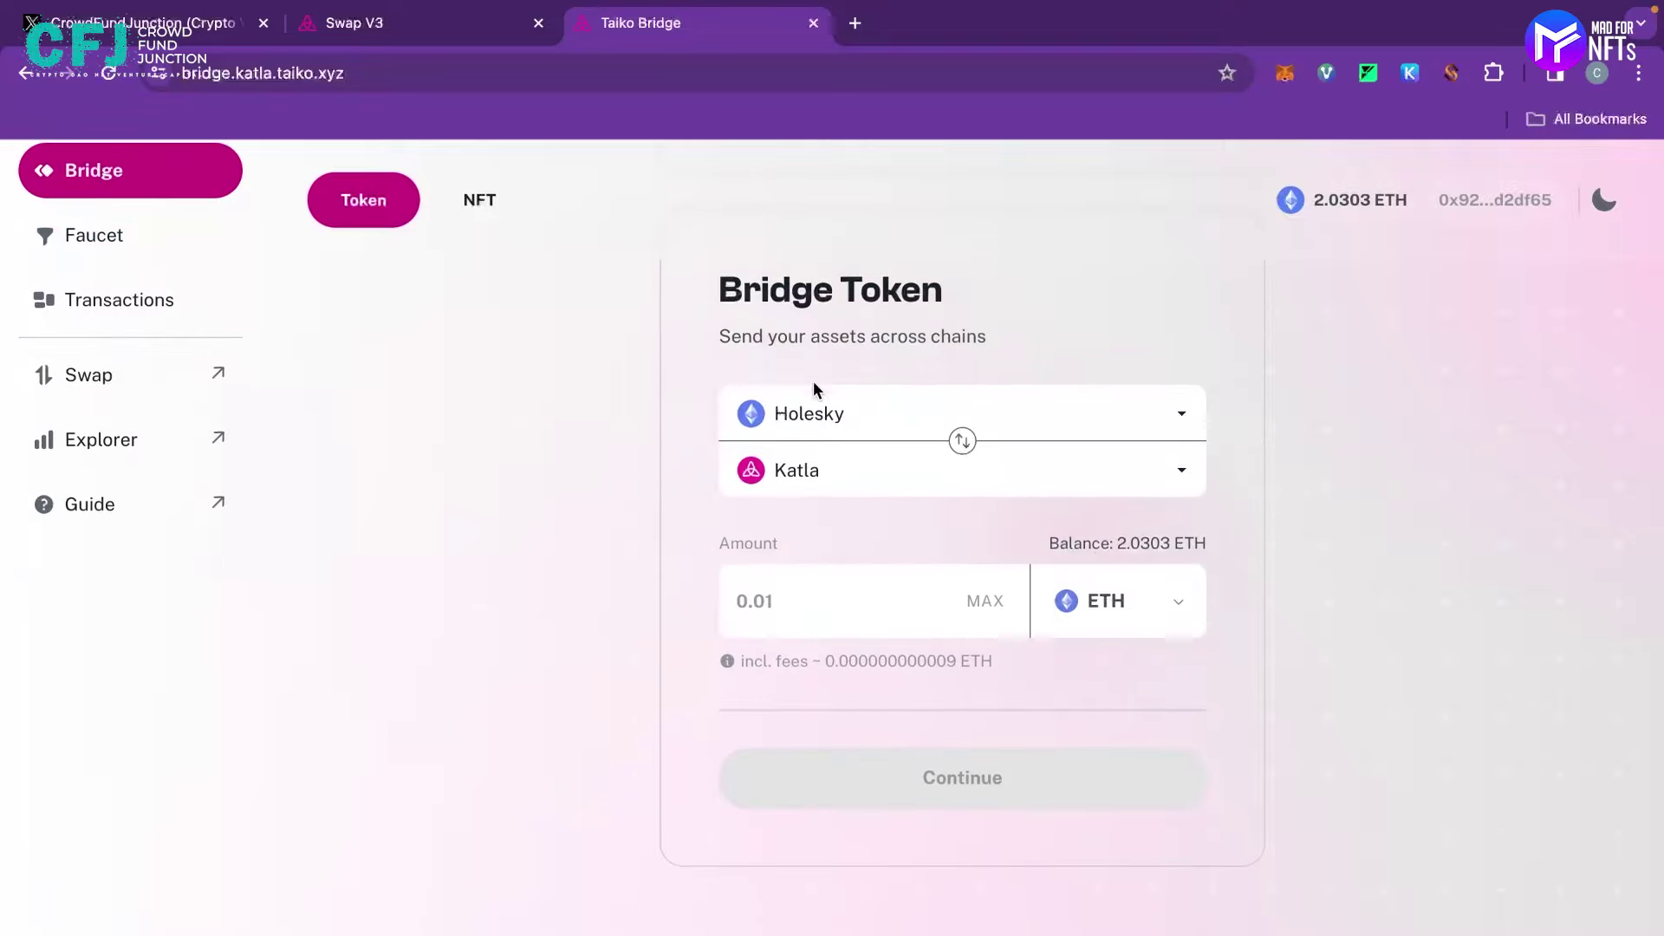
{"action": "left_click", "coordinate": [809, 619]}
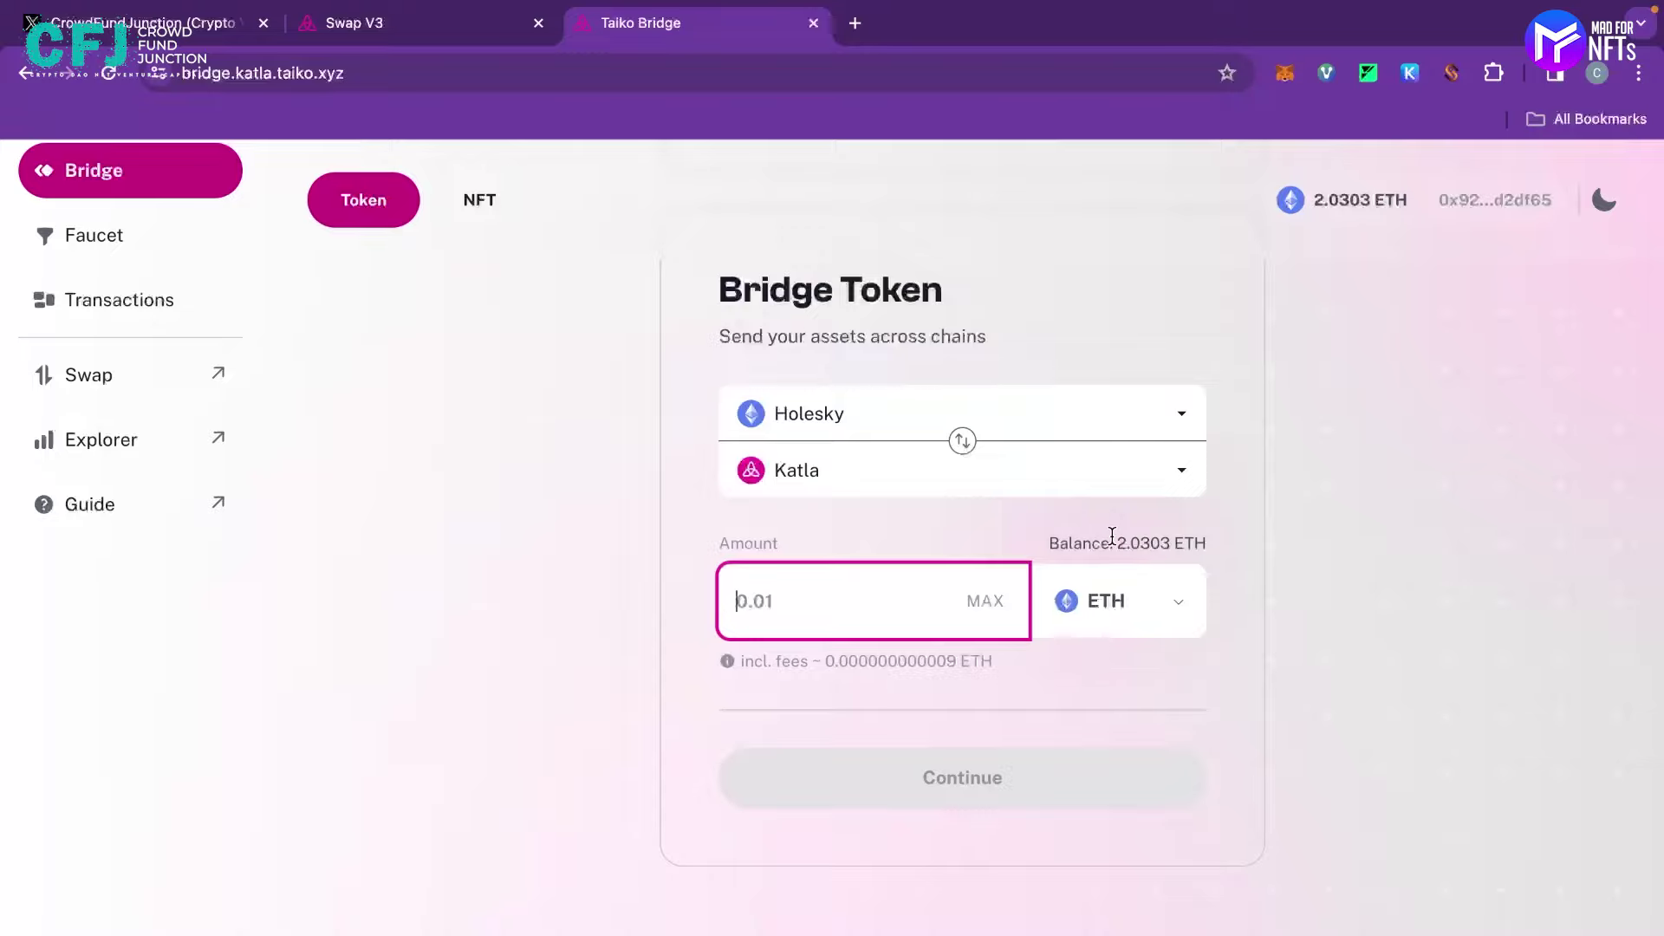
{"action": "type", "text": "0.1"}
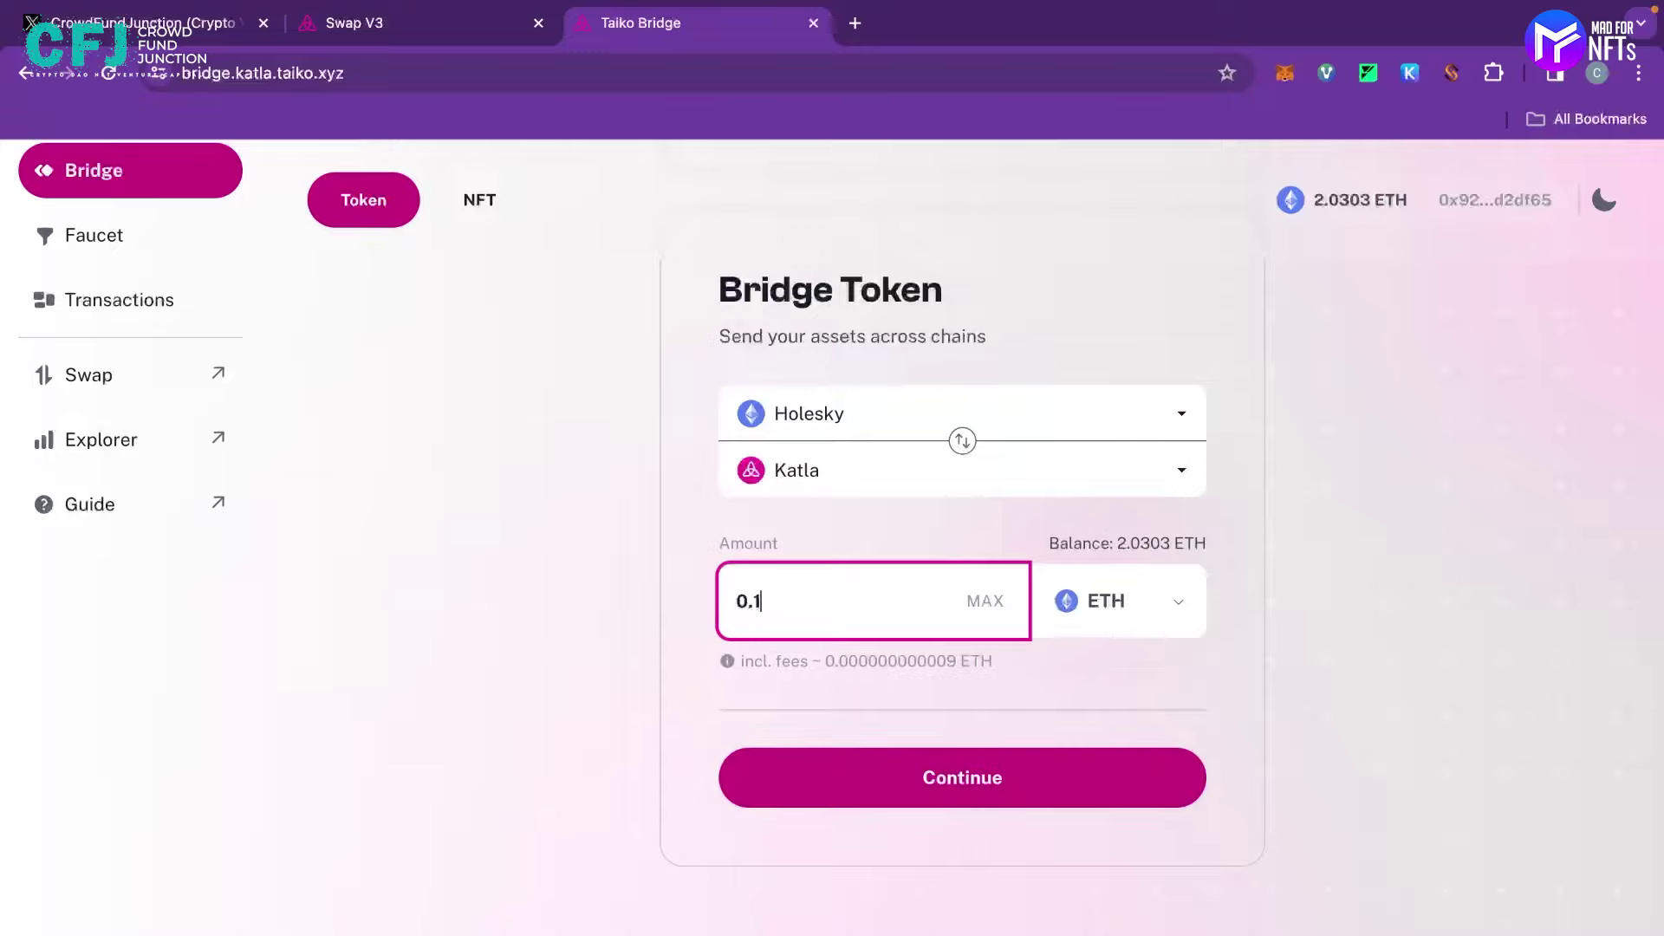
{"action": "key", "text": "BackSpace"}
{"action": "type", "text": "21"}
{"action": "left_click", "coordinate": [950, 790]}
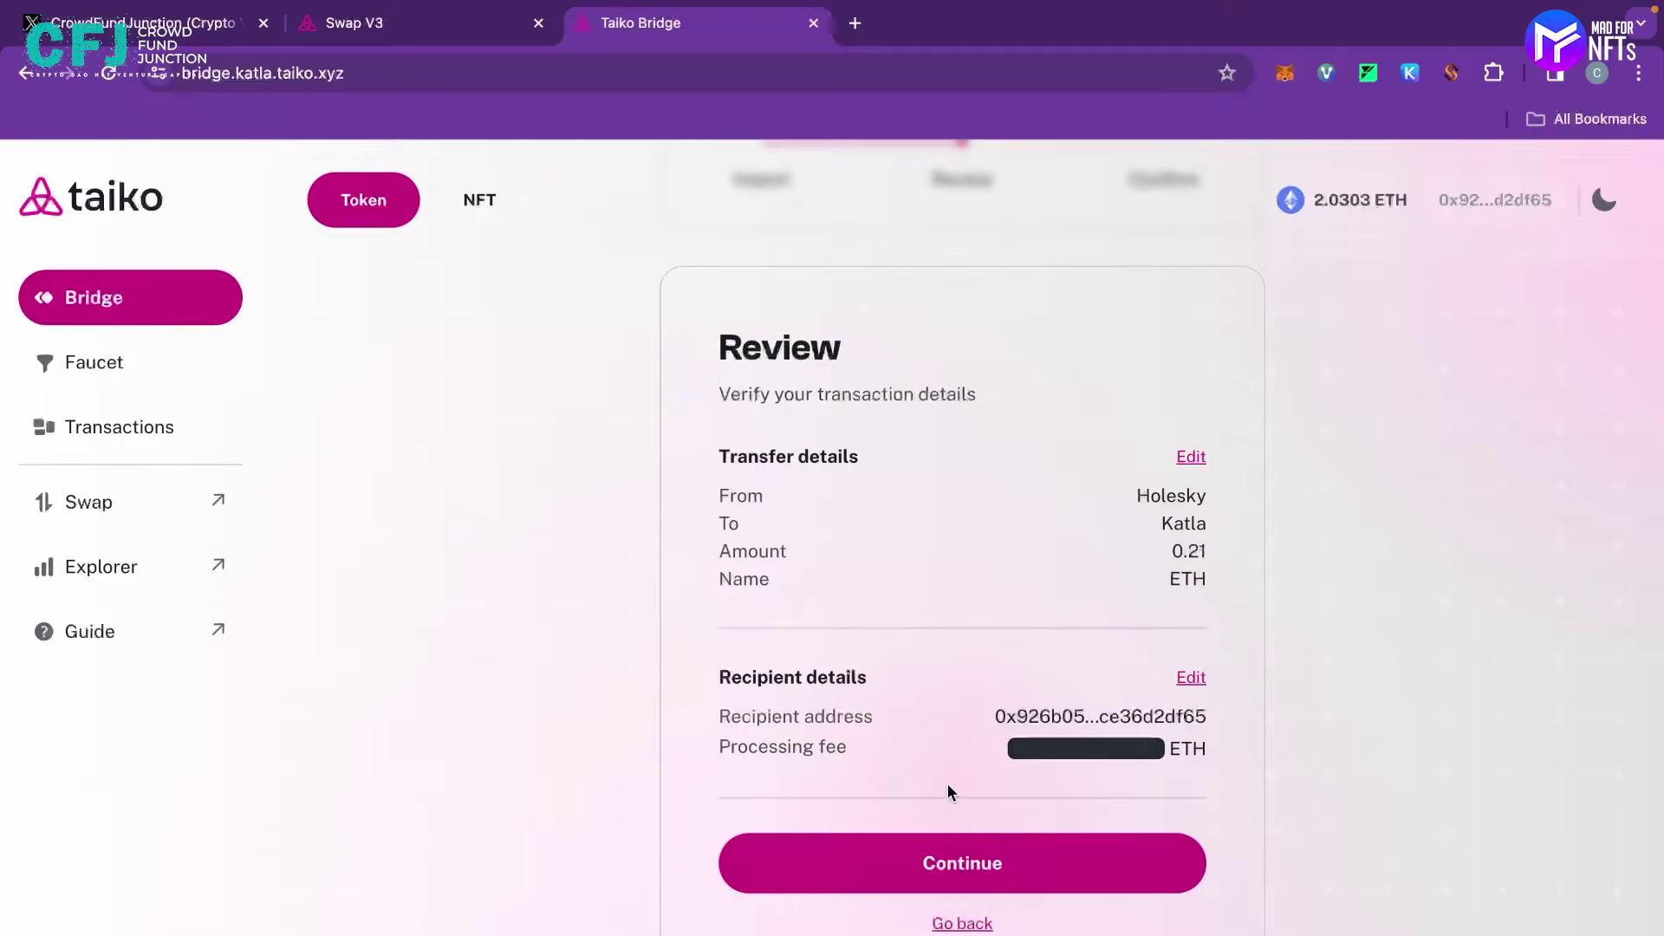
- Accept the reviewed transfer details, bridge the ETH, approve it through the security check and wallet, and close the completion page
{"action": "left_click", "coordinate": [960, 863]}
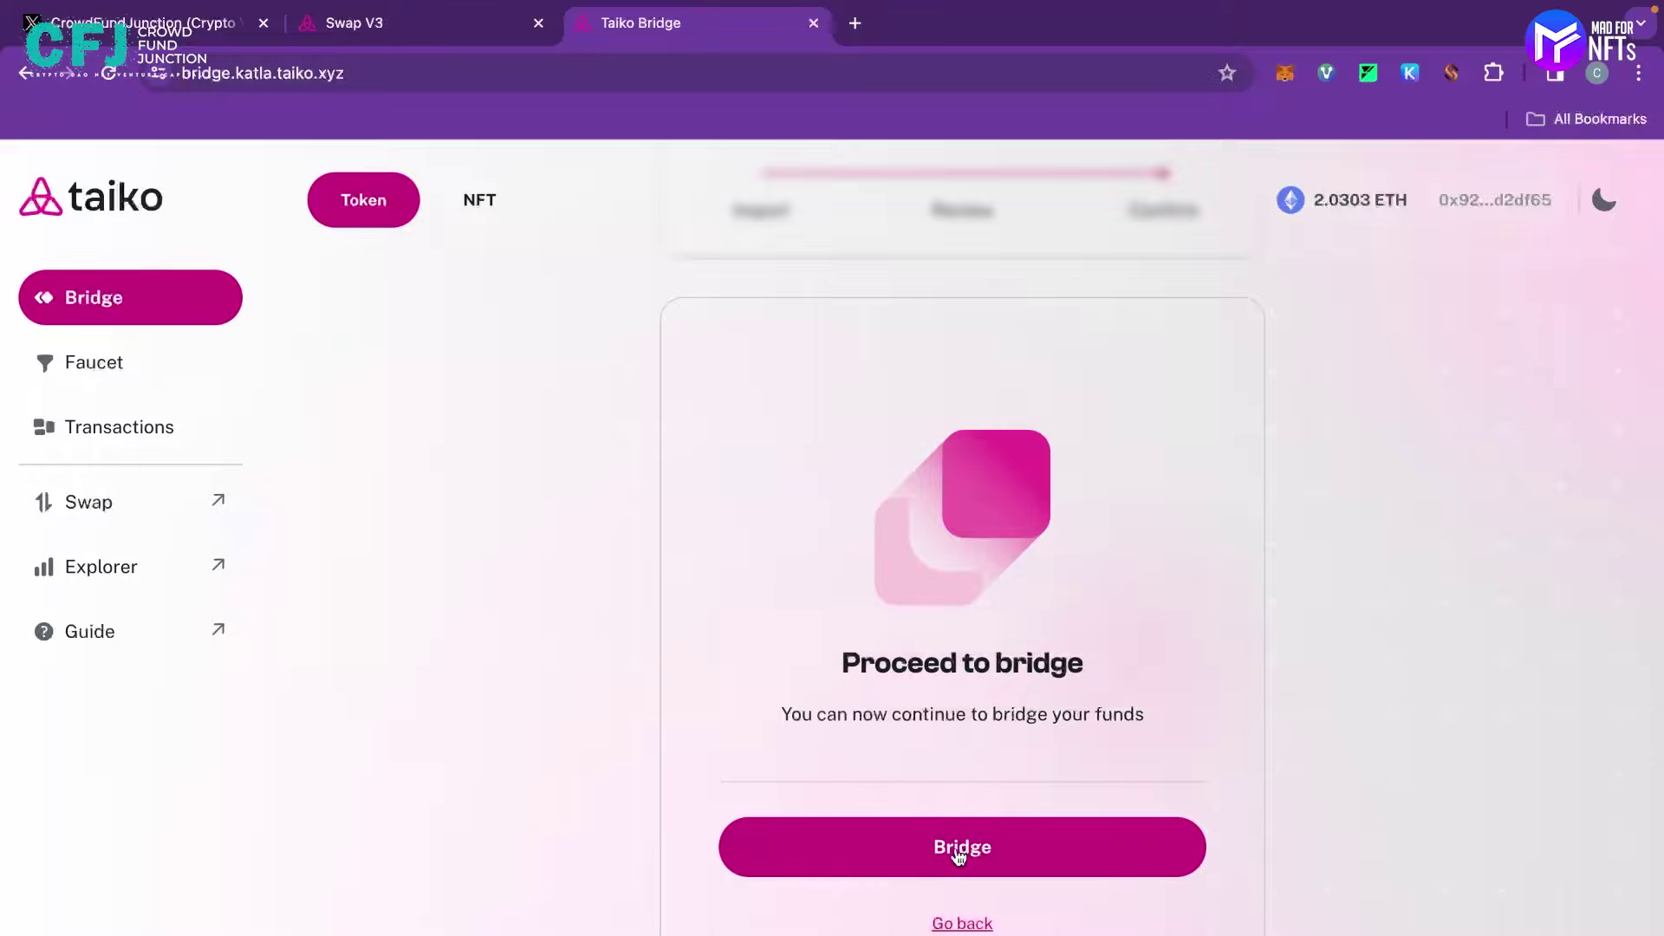
{"action": "left_click", "coordinate": [950, 863]}
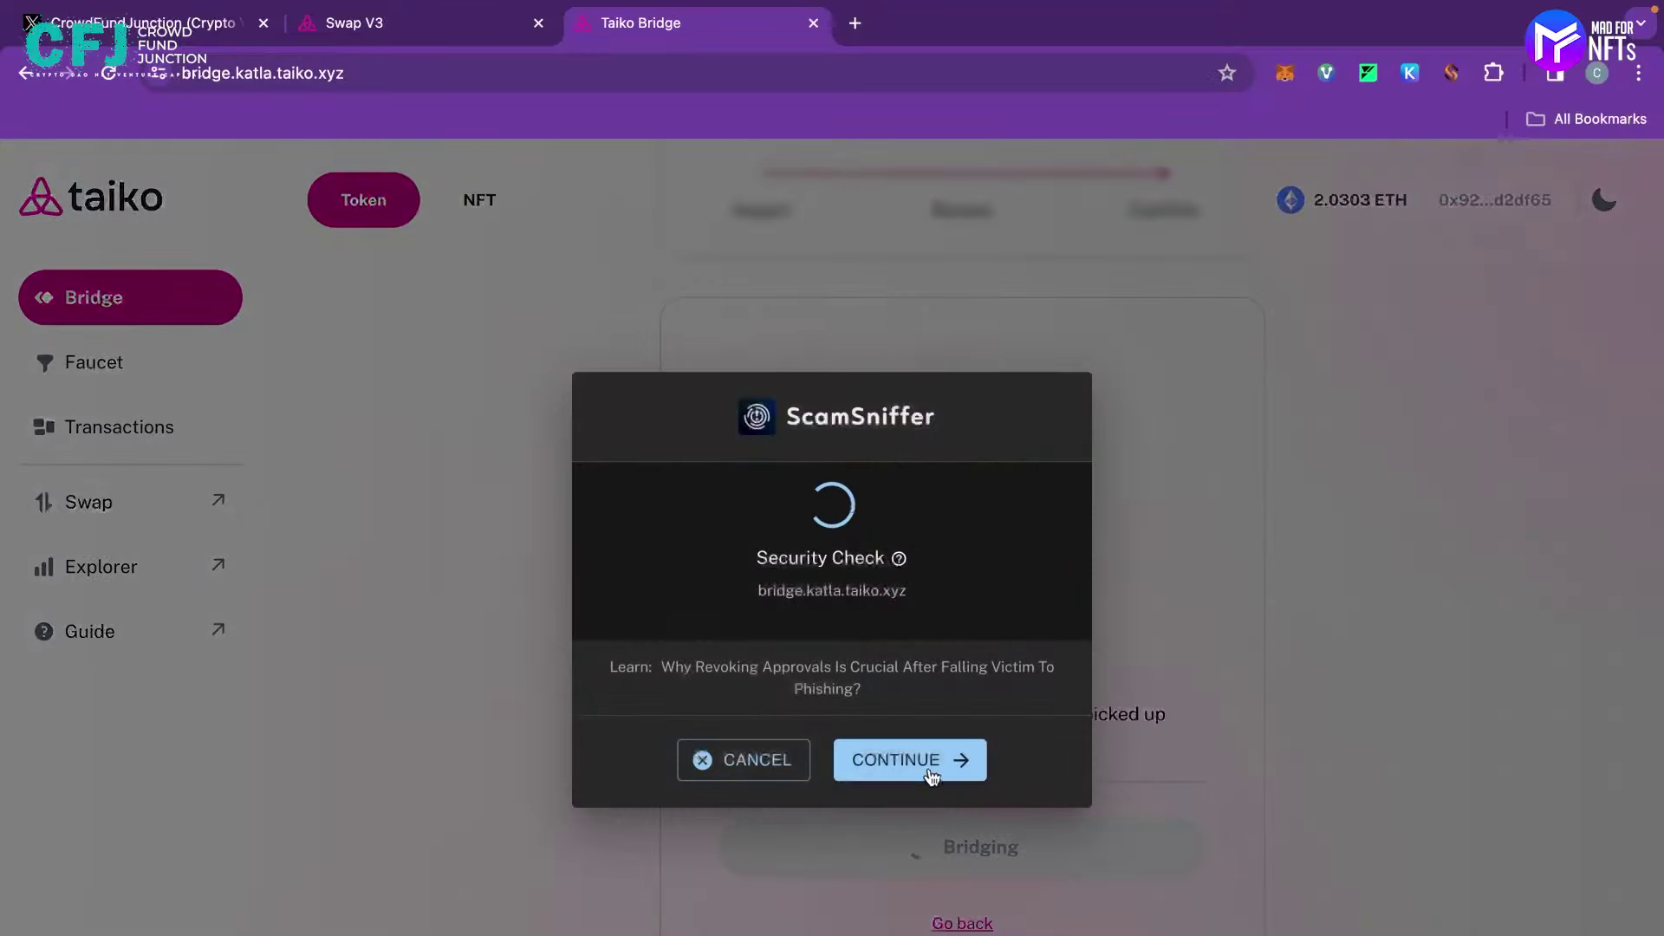
{"action": "left_click", "coordinate": [929, 767]}
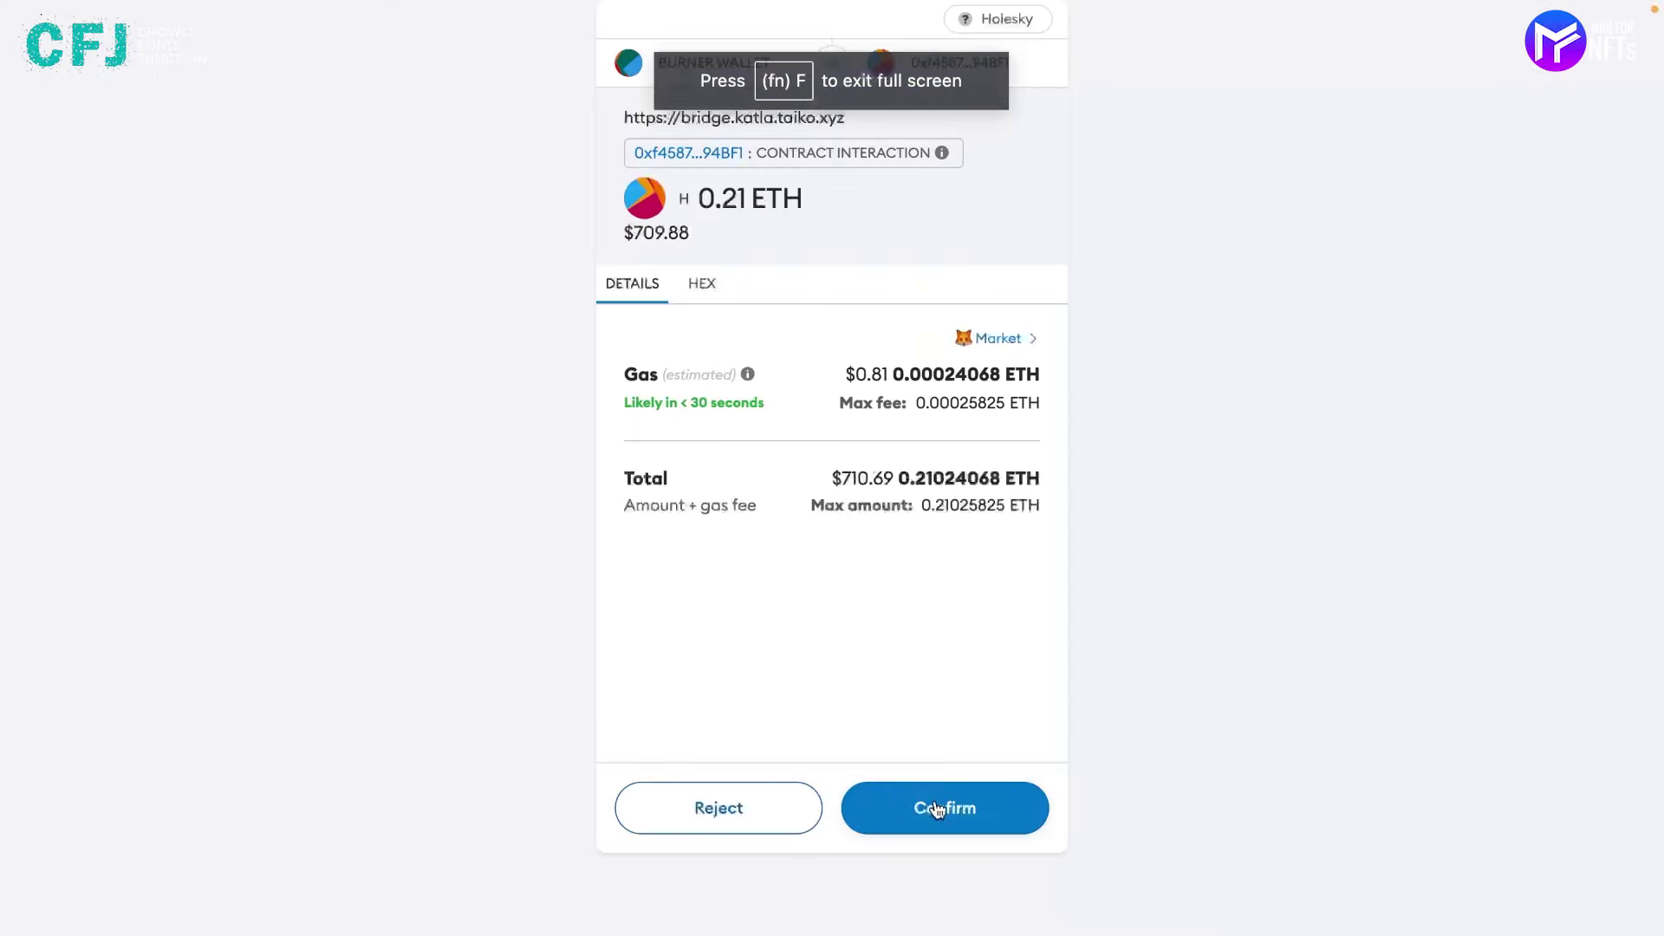
{"action": "left_click", "coordinate": [936, 808]}
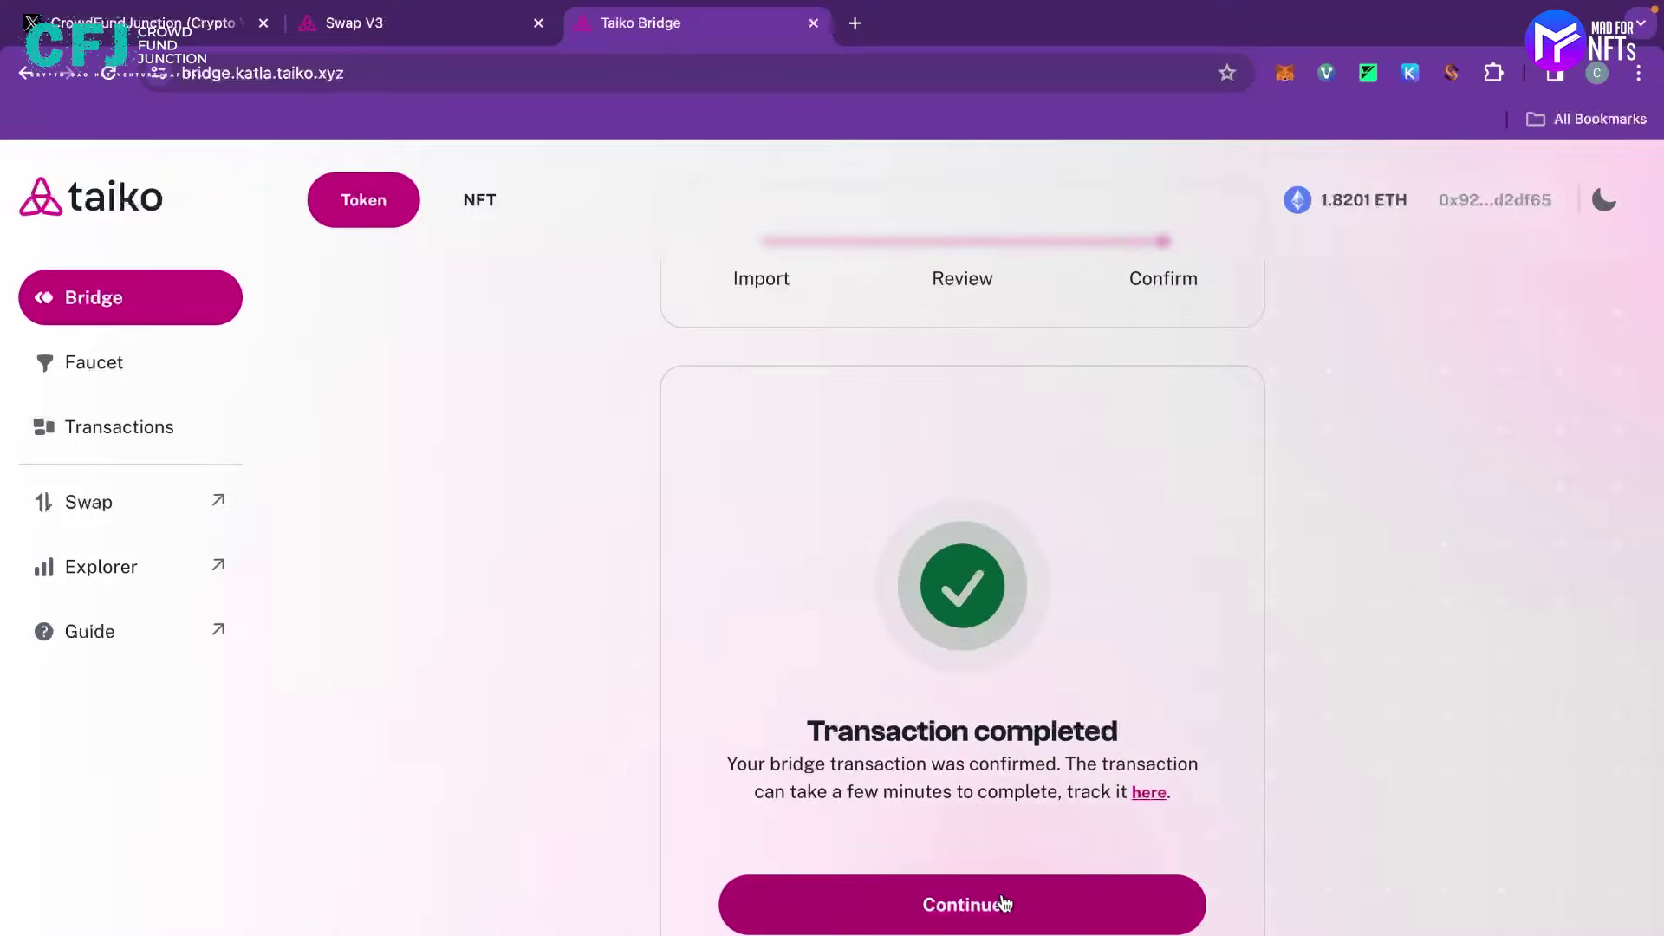
{"action": "left_click", "coordinate": [1002, 904]}
- Check the status of the 0.21 ETH Holesky to Katla transfer in the bridge transactions
{"action": "left_click", "coordinate": [111, 451]}
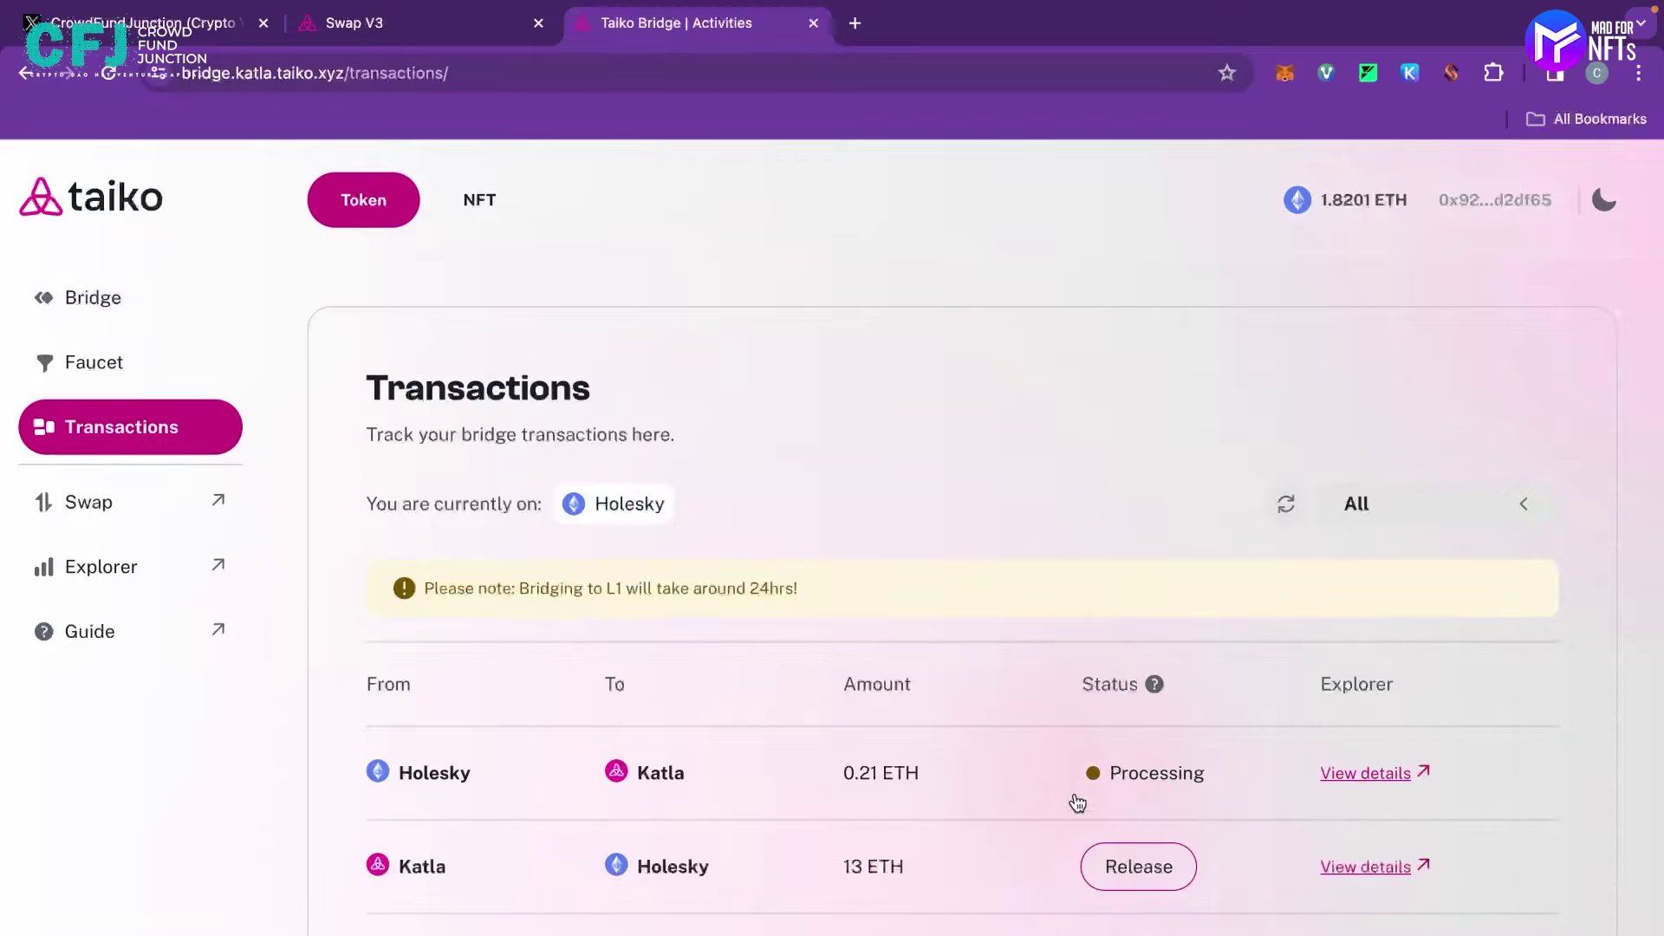
{"action": "scroll", "coordinate": [1097, 801], "scroll_direction": "down", "scroll_amount": 2}
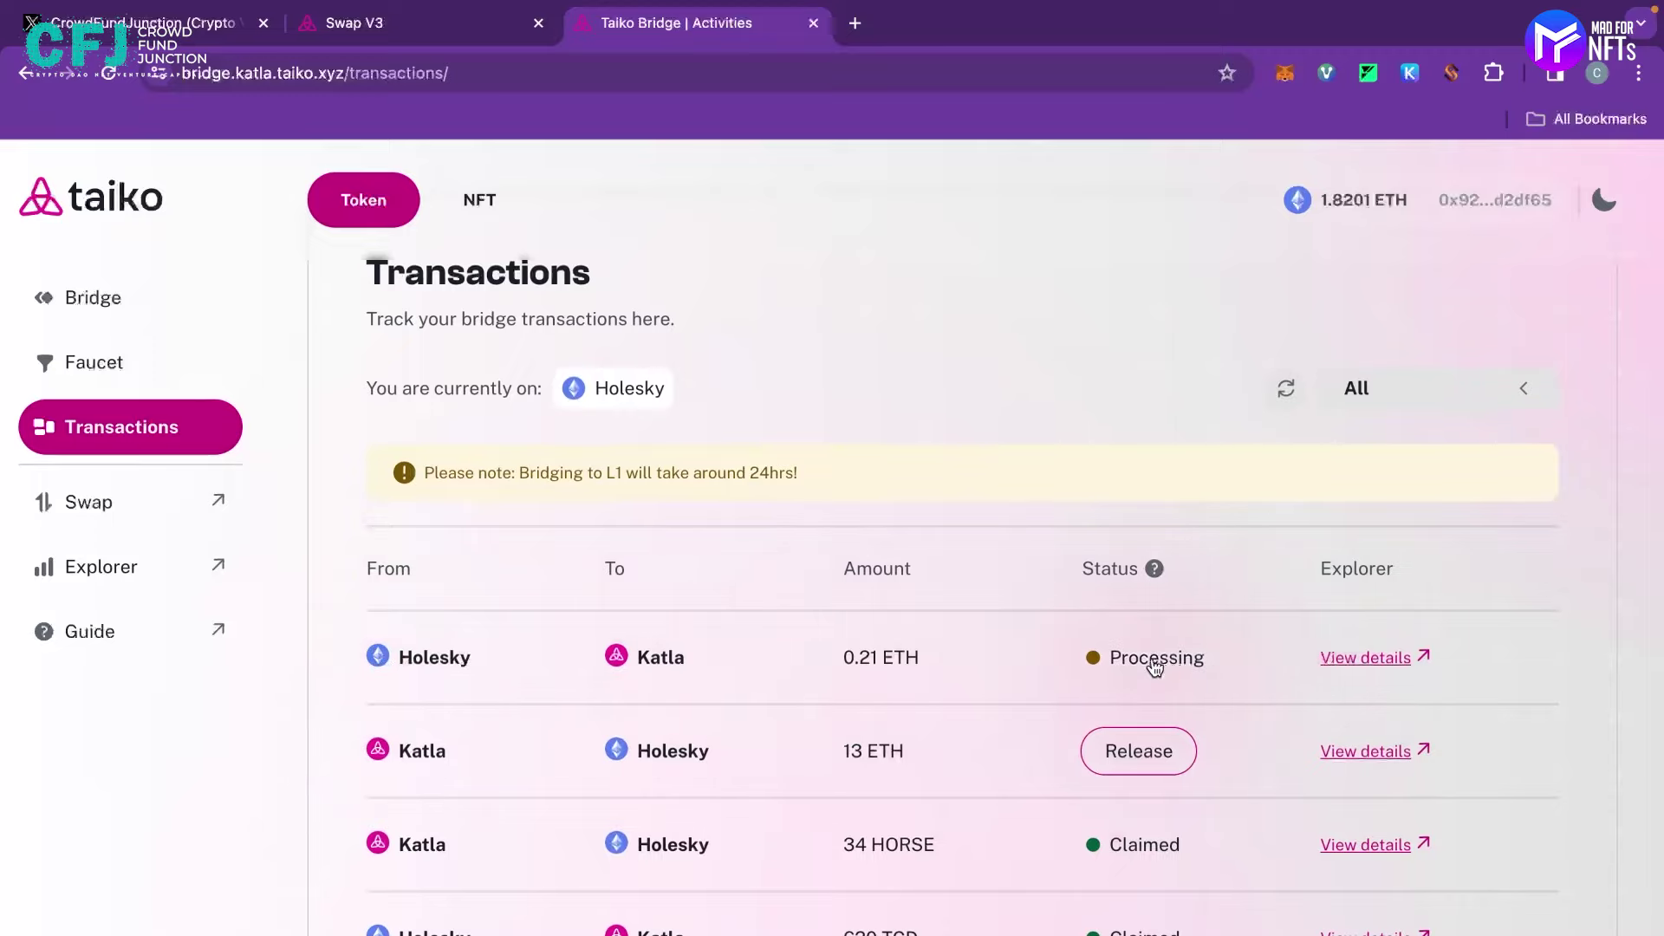
{"action": "scroll", "coordinate": [1155, 666], "scroll_direction": "up", "scroll_amount": 2}
{"action": "scroll", "coordinate": [1155, 666], "scroll_direction": "down", "scroll_amount": 2}
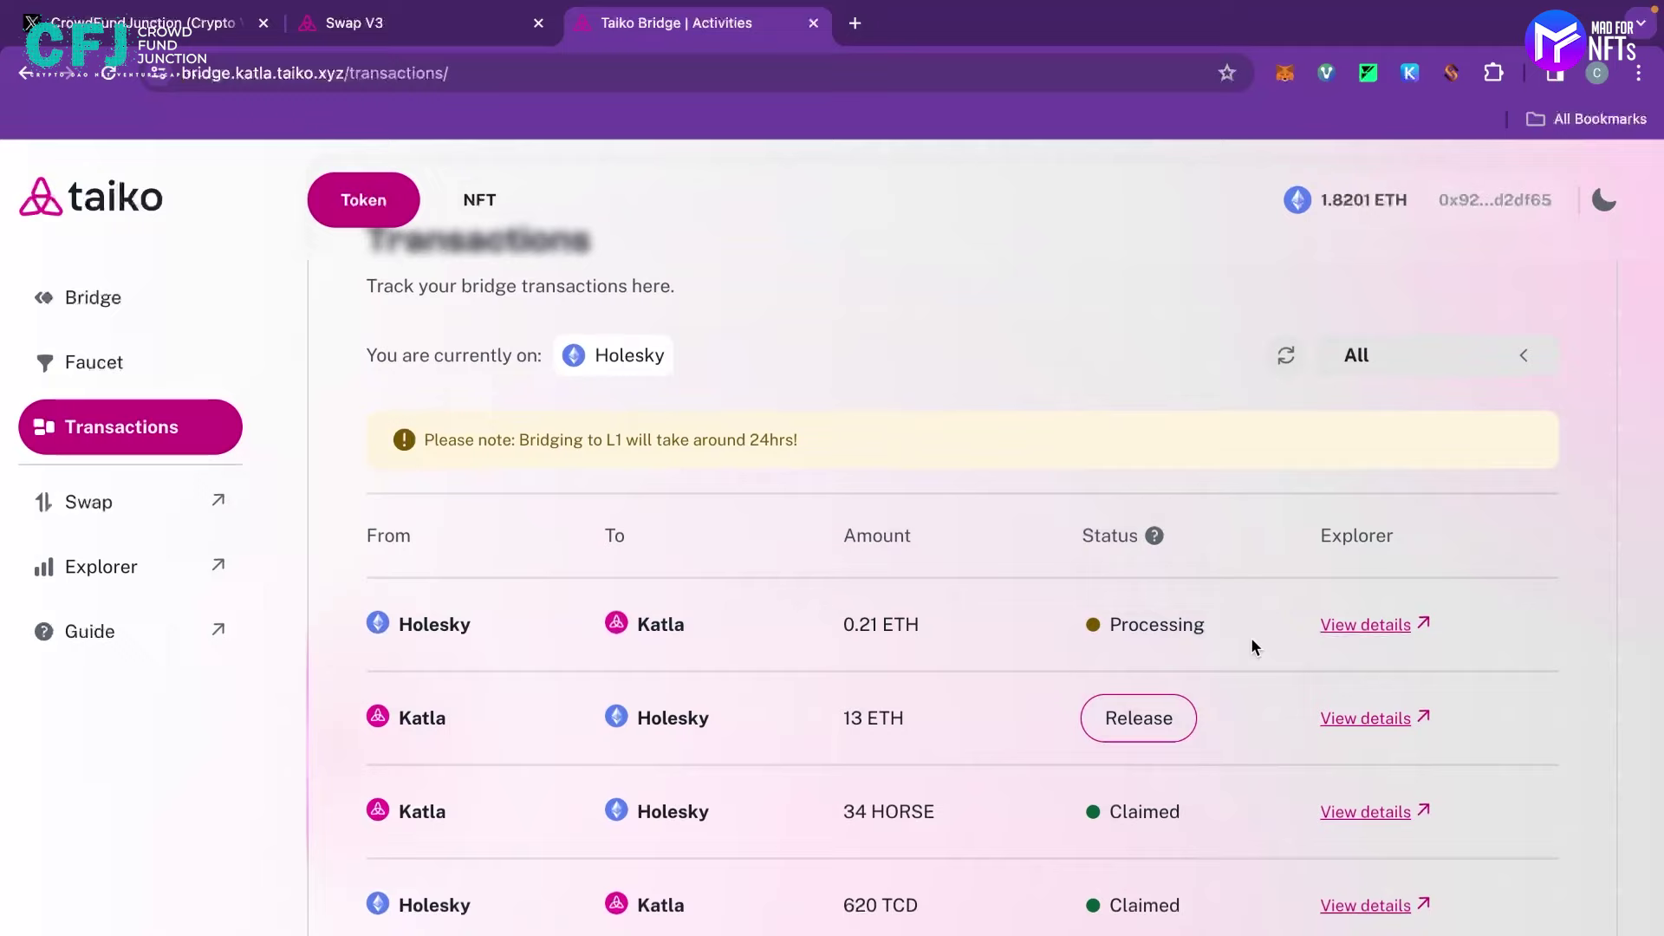
{"action": "scroll", "coordinate": [1274, 637], "scroll_direction": "up", "scroll_amount": 2}
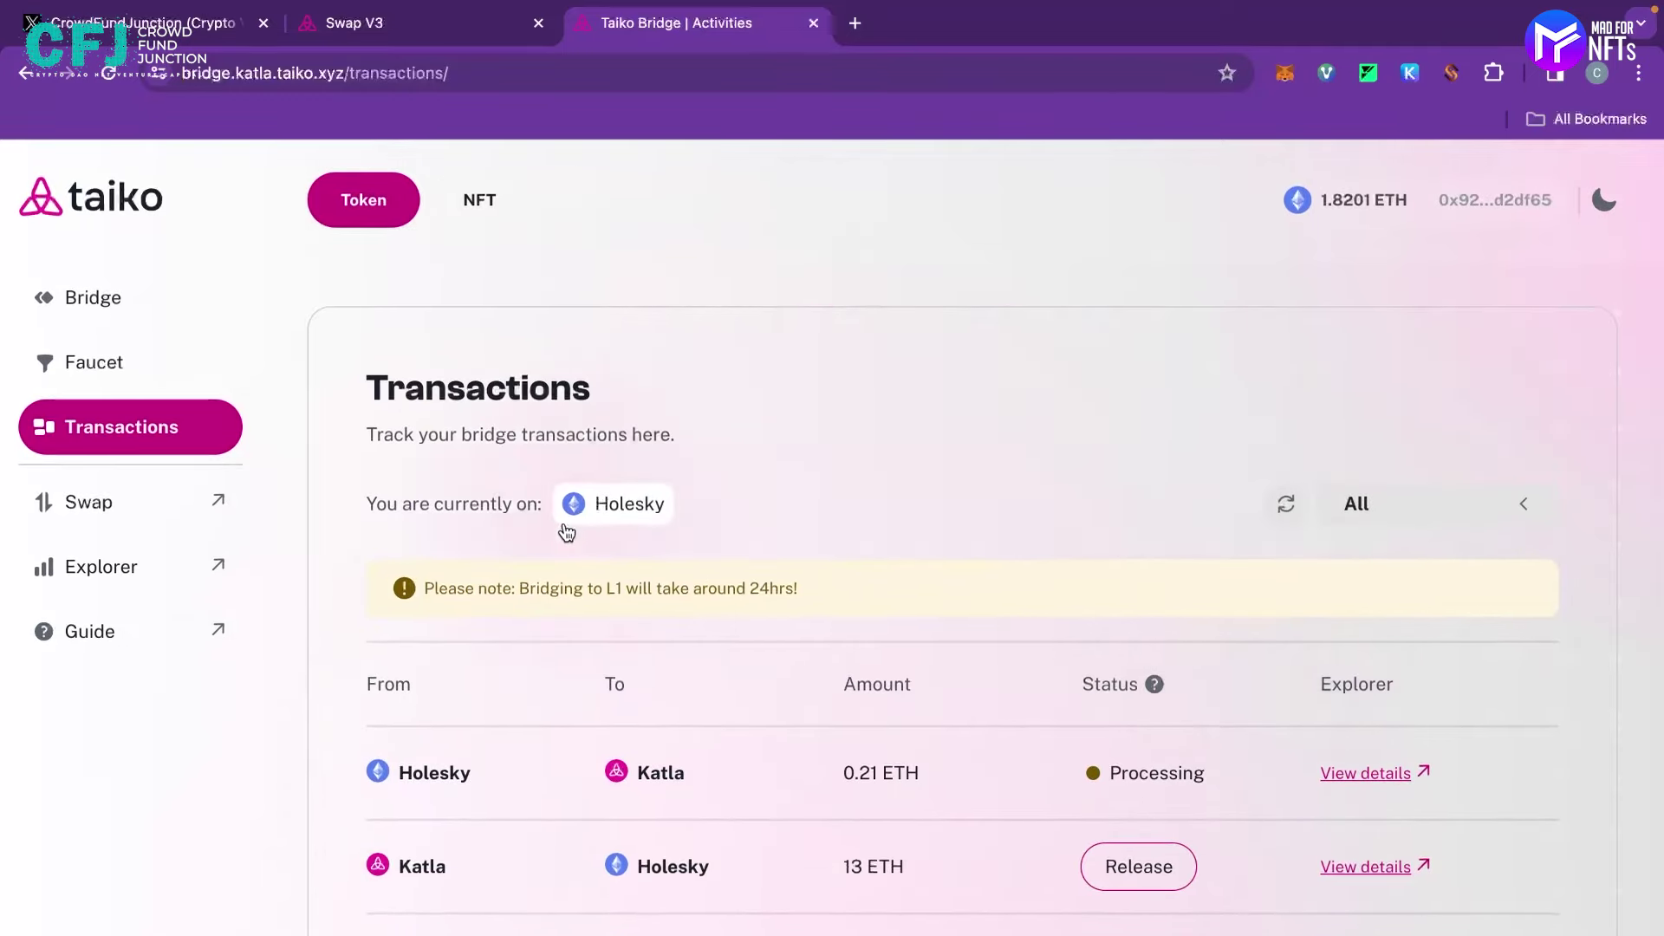
- Switch the connected network to Katla and return to the token bridge form
{"action": "left_click", "coordinate": [642, 526]}
{"action": "left_click", "coordinate": [494, 620]}
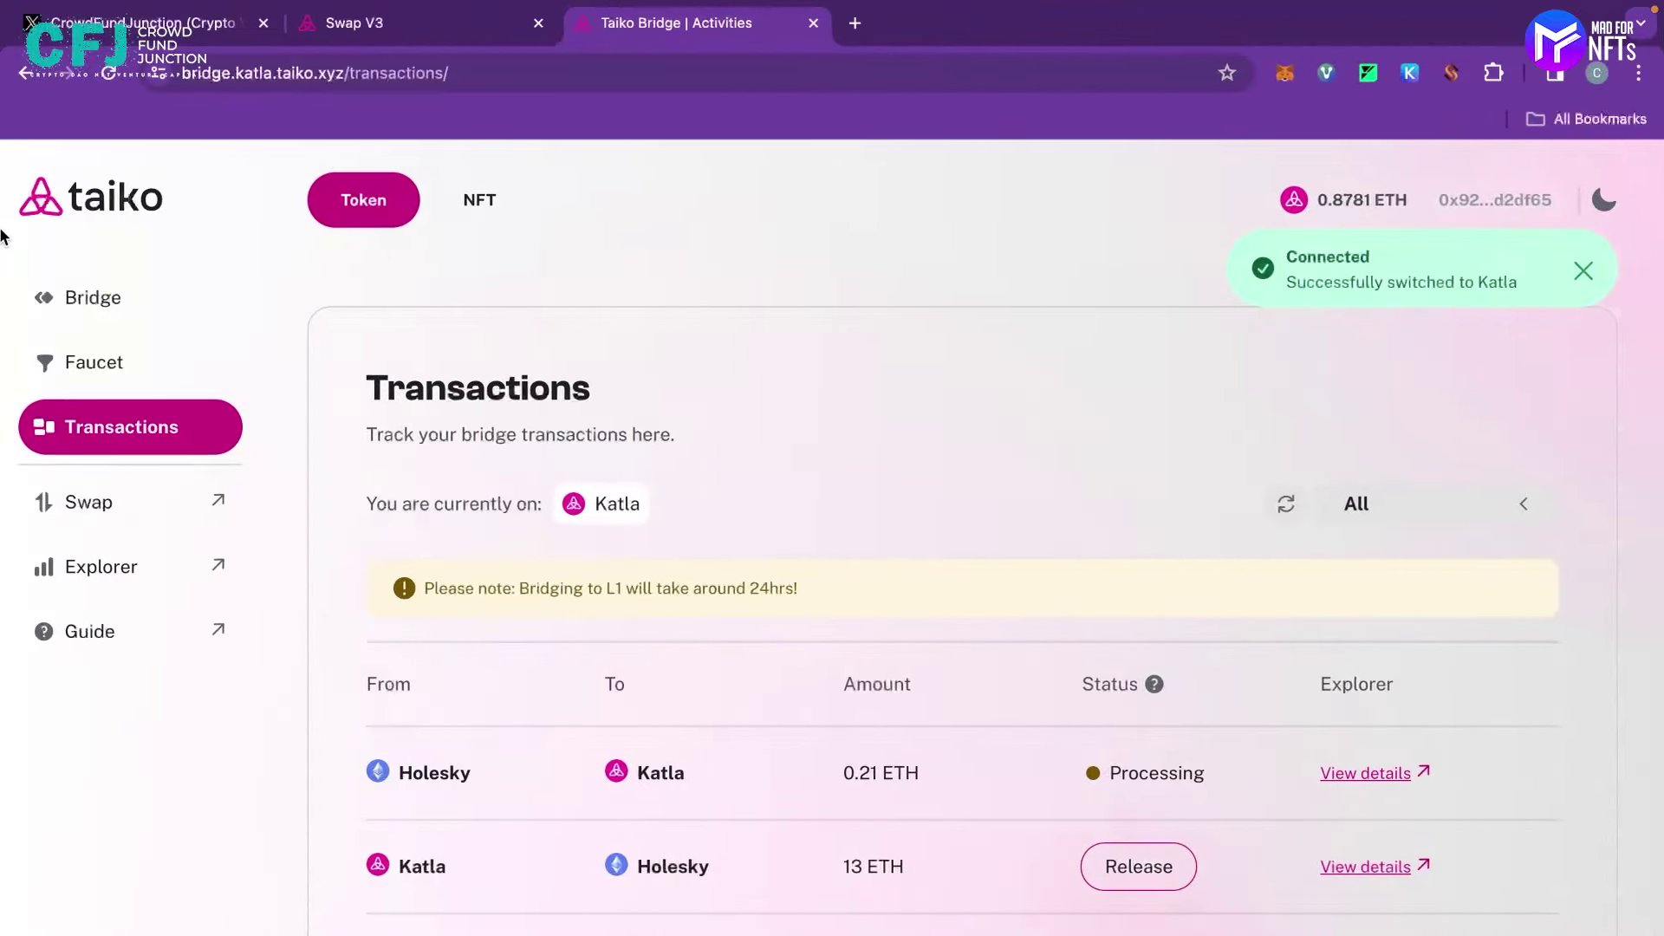
{"action": "left_click", "coordinate": [149, 314]}
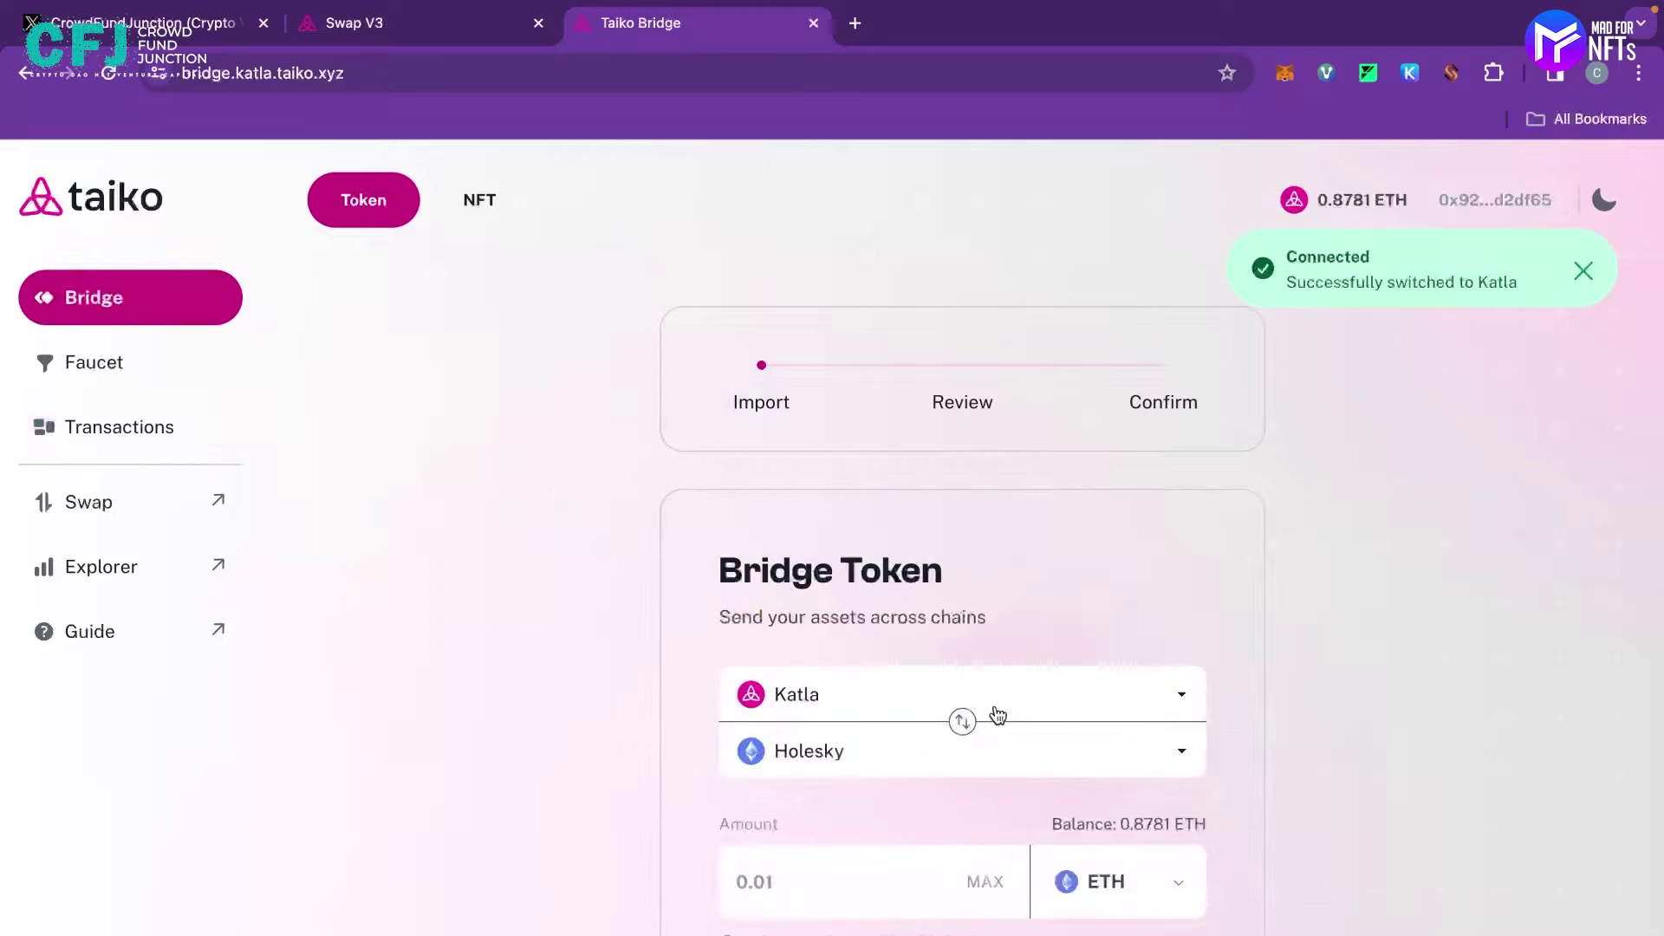
- Set up a bridge transfer of 0.1 ETH from Katla to Holesky and proceed to its review
{"action": "left_click", "coordinate": [884, 884]}
{"action": "type", "text": "0"}
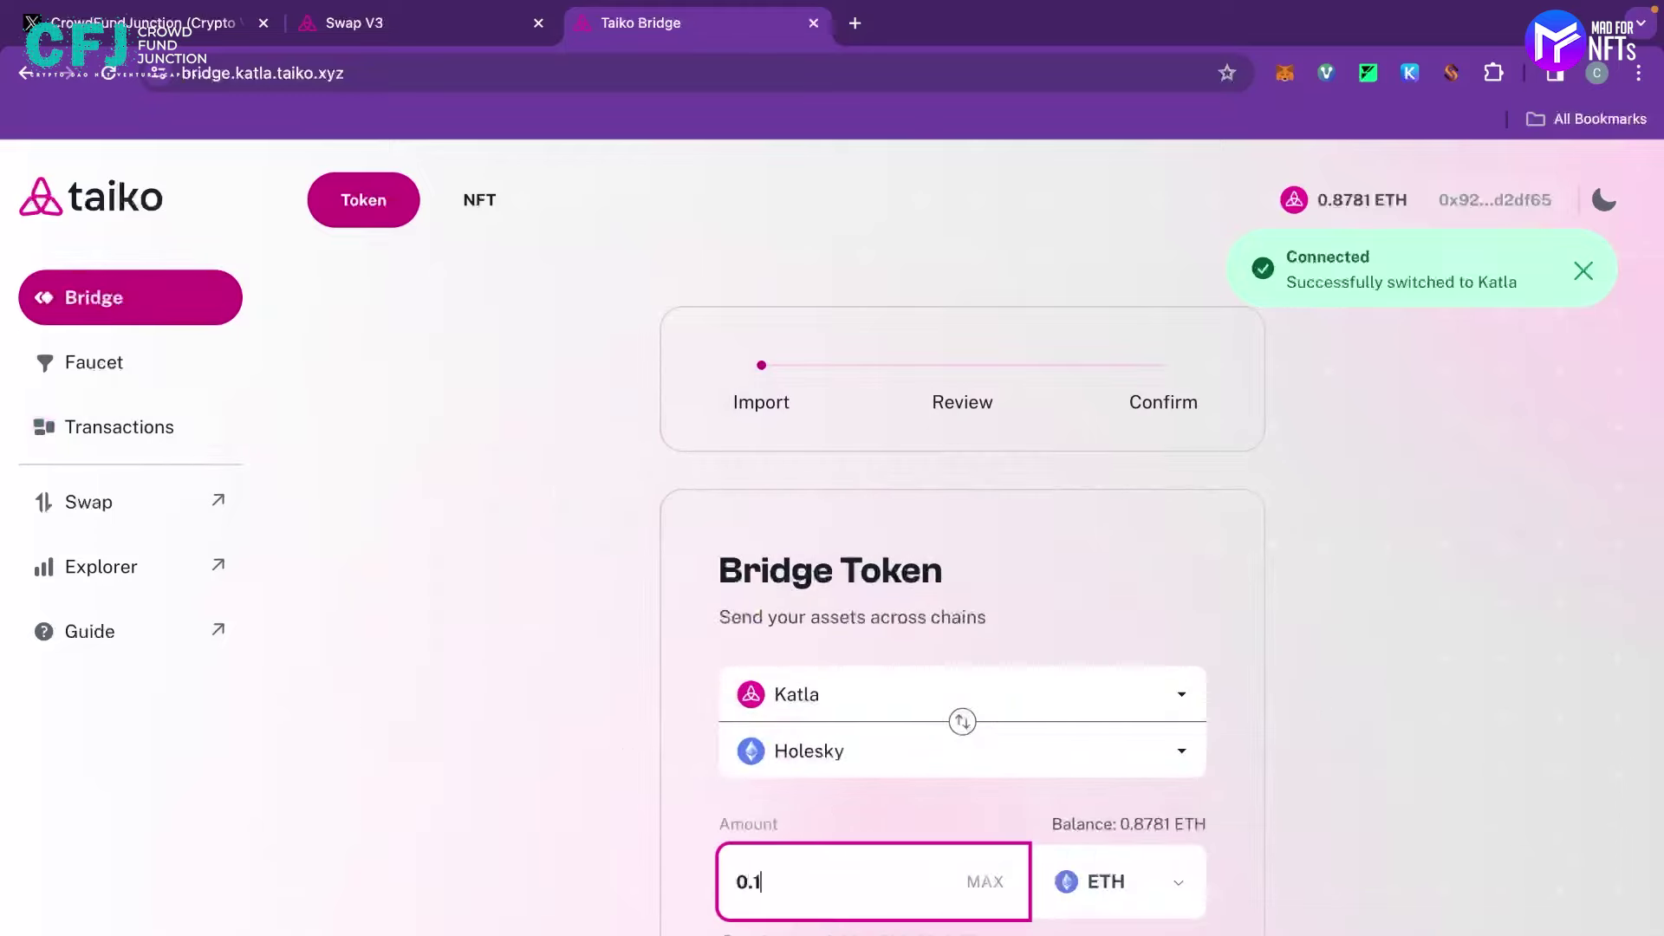
{"action": "type", "text": ".1"}
{"action": "key", "text": "BackSpace"}
{"action": "key", "text": "BackSpace"}
{"action": "scroll", "coordinate": [962, 694], "scroll_direction": "down", "scroll_amount": 3}
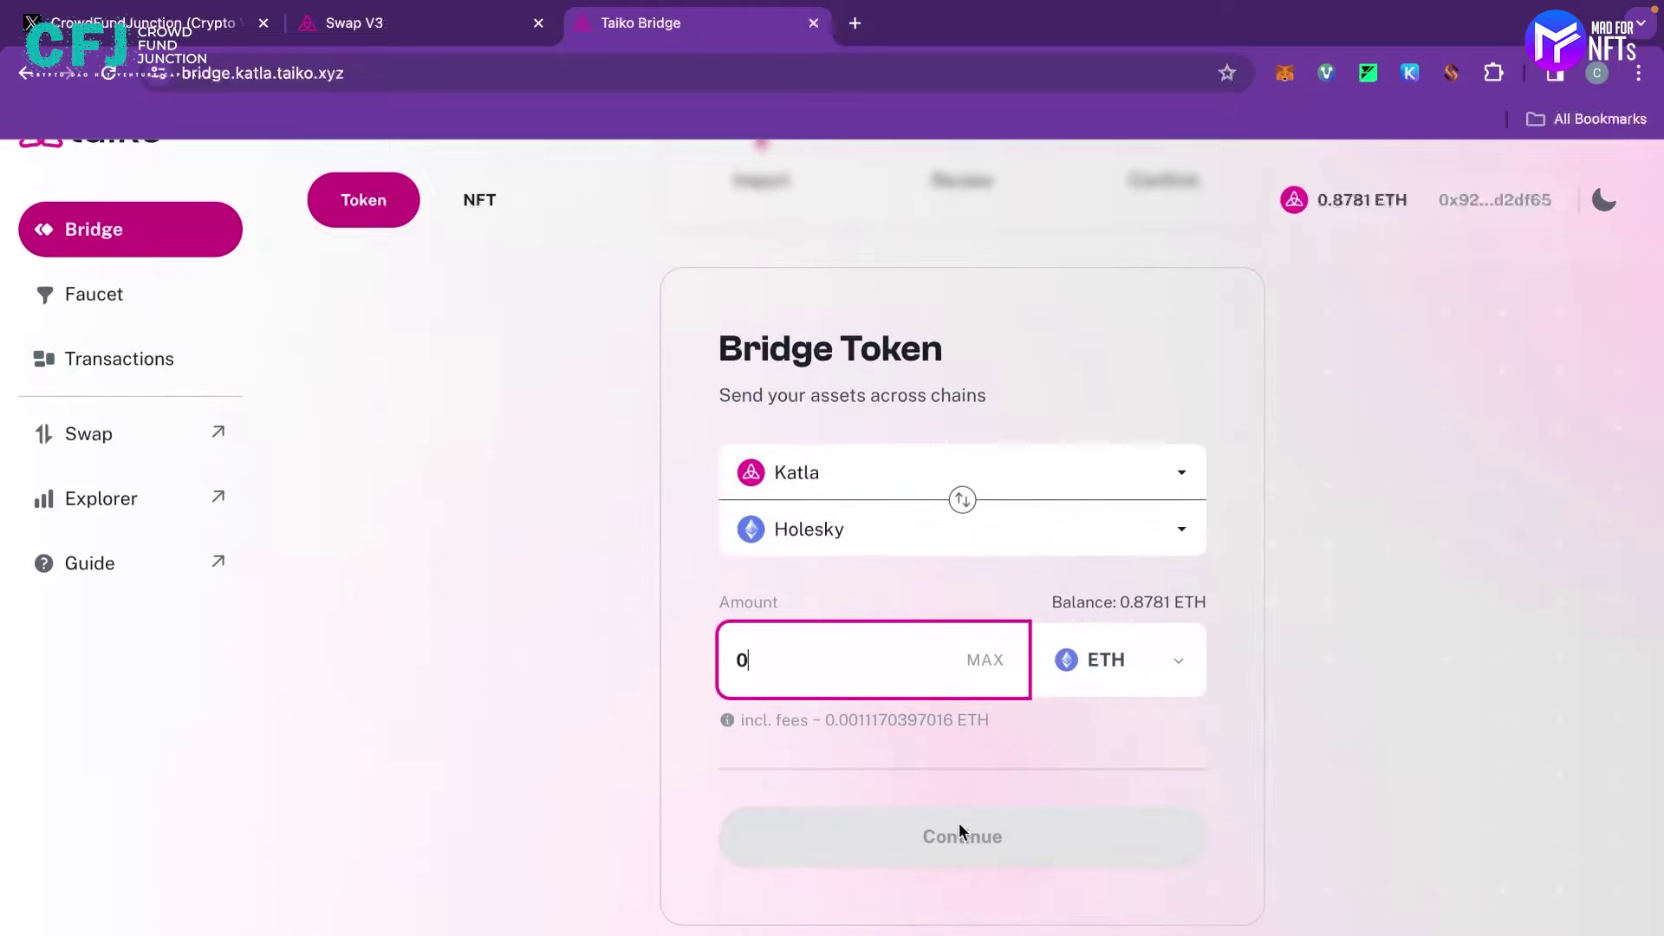
{"action": "type", "text": ".1"}
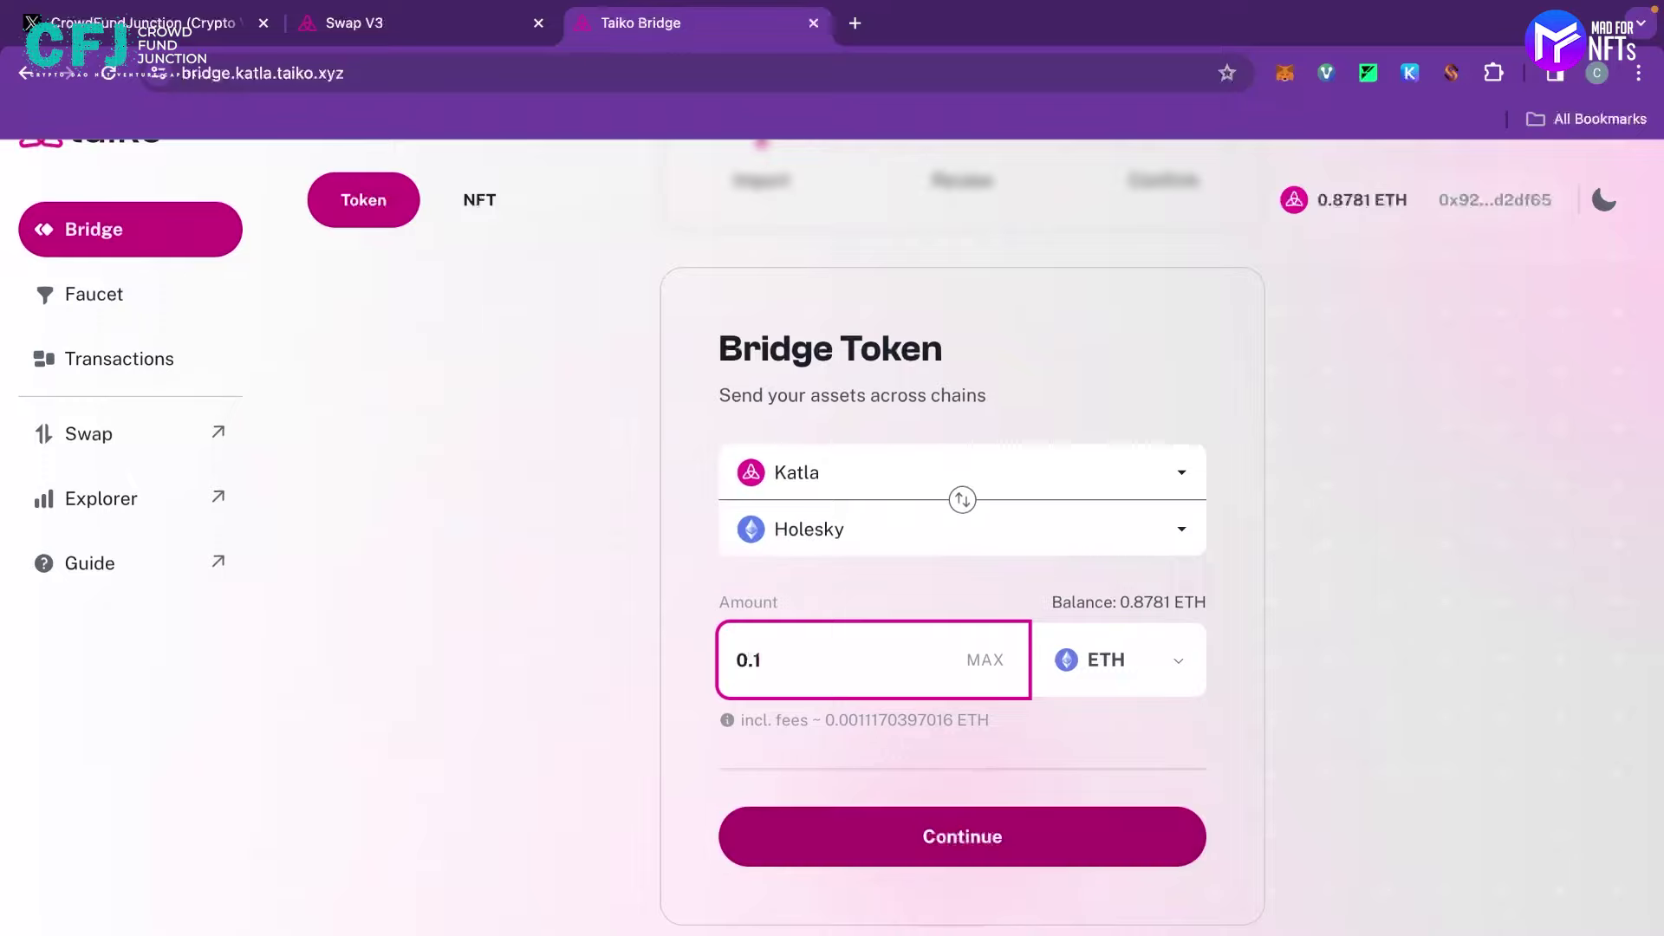
{"action": "left_click", "coordinate": [990, 851]}
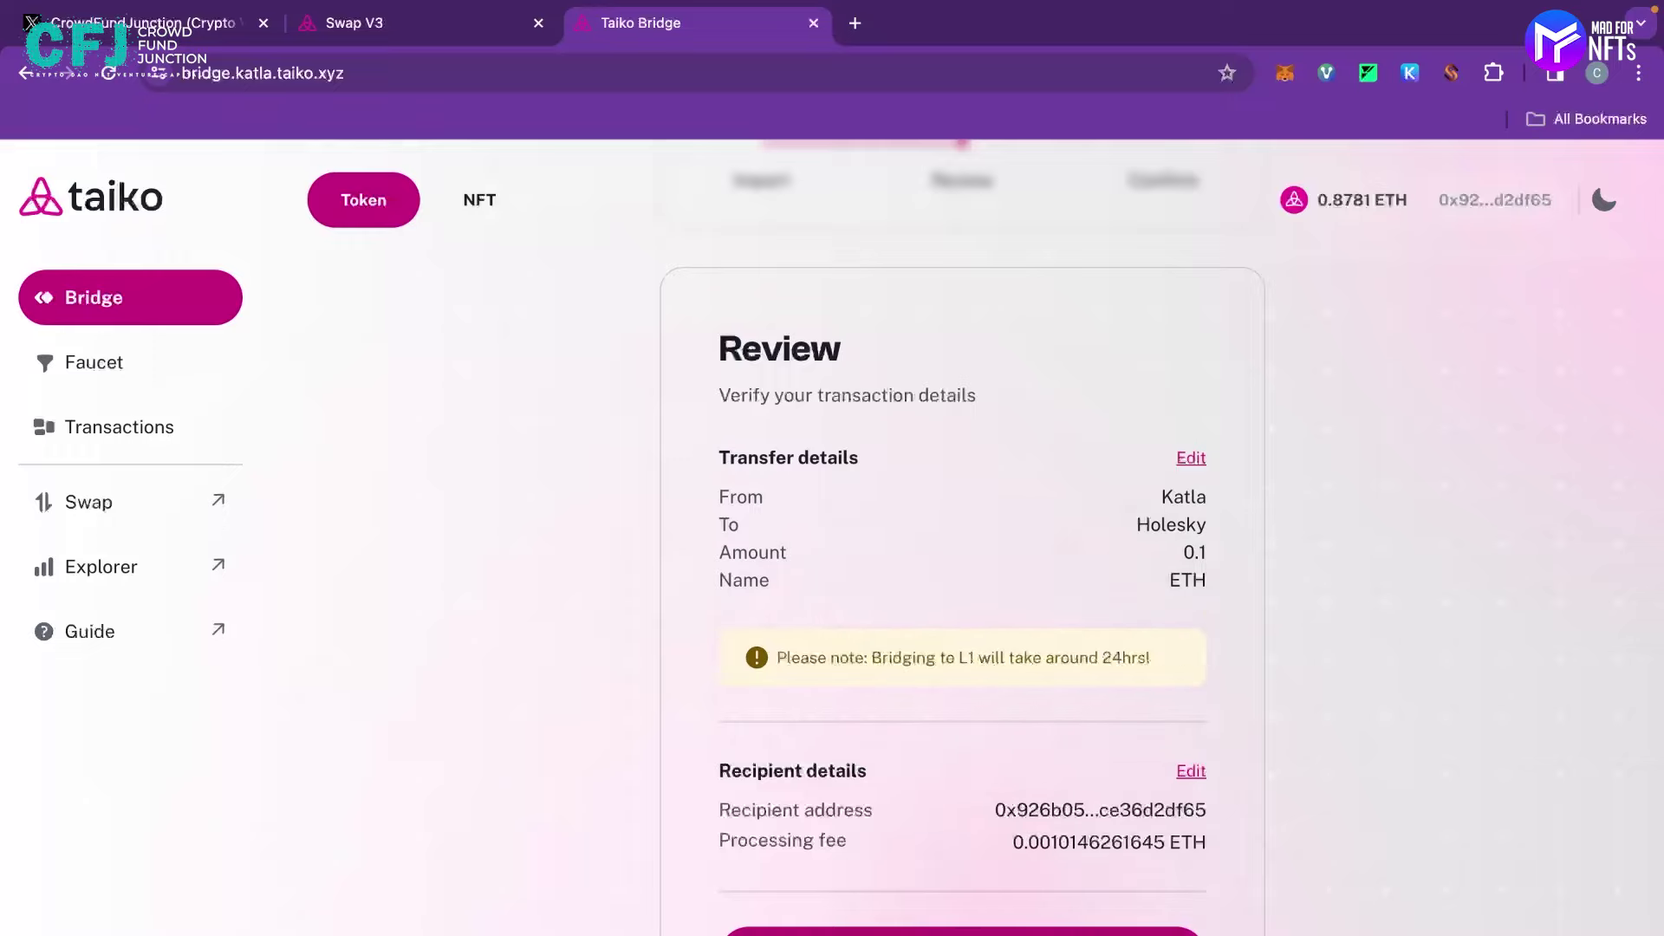
- Accept the reviewed 0.1 ETH transfer, bridge it with approval through the security check and wallet, and leave the processing page
{"action": "left_click", "coordinate": [1011, 931]}
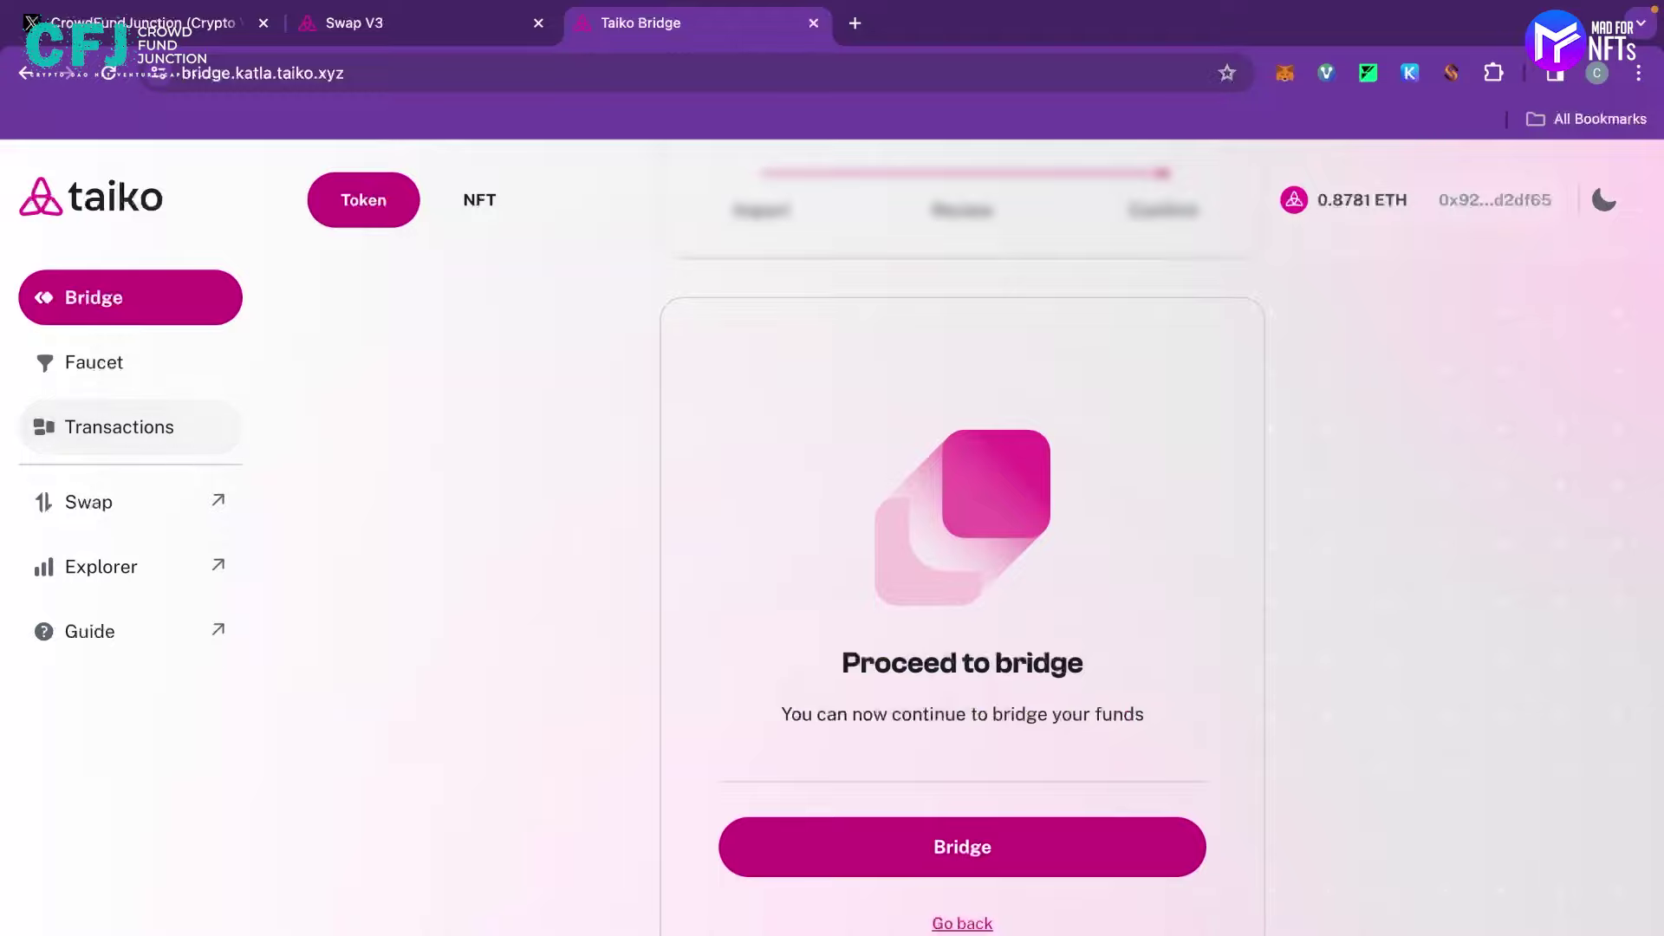
{"action": "left_click", "coordinate": [964, 849]}
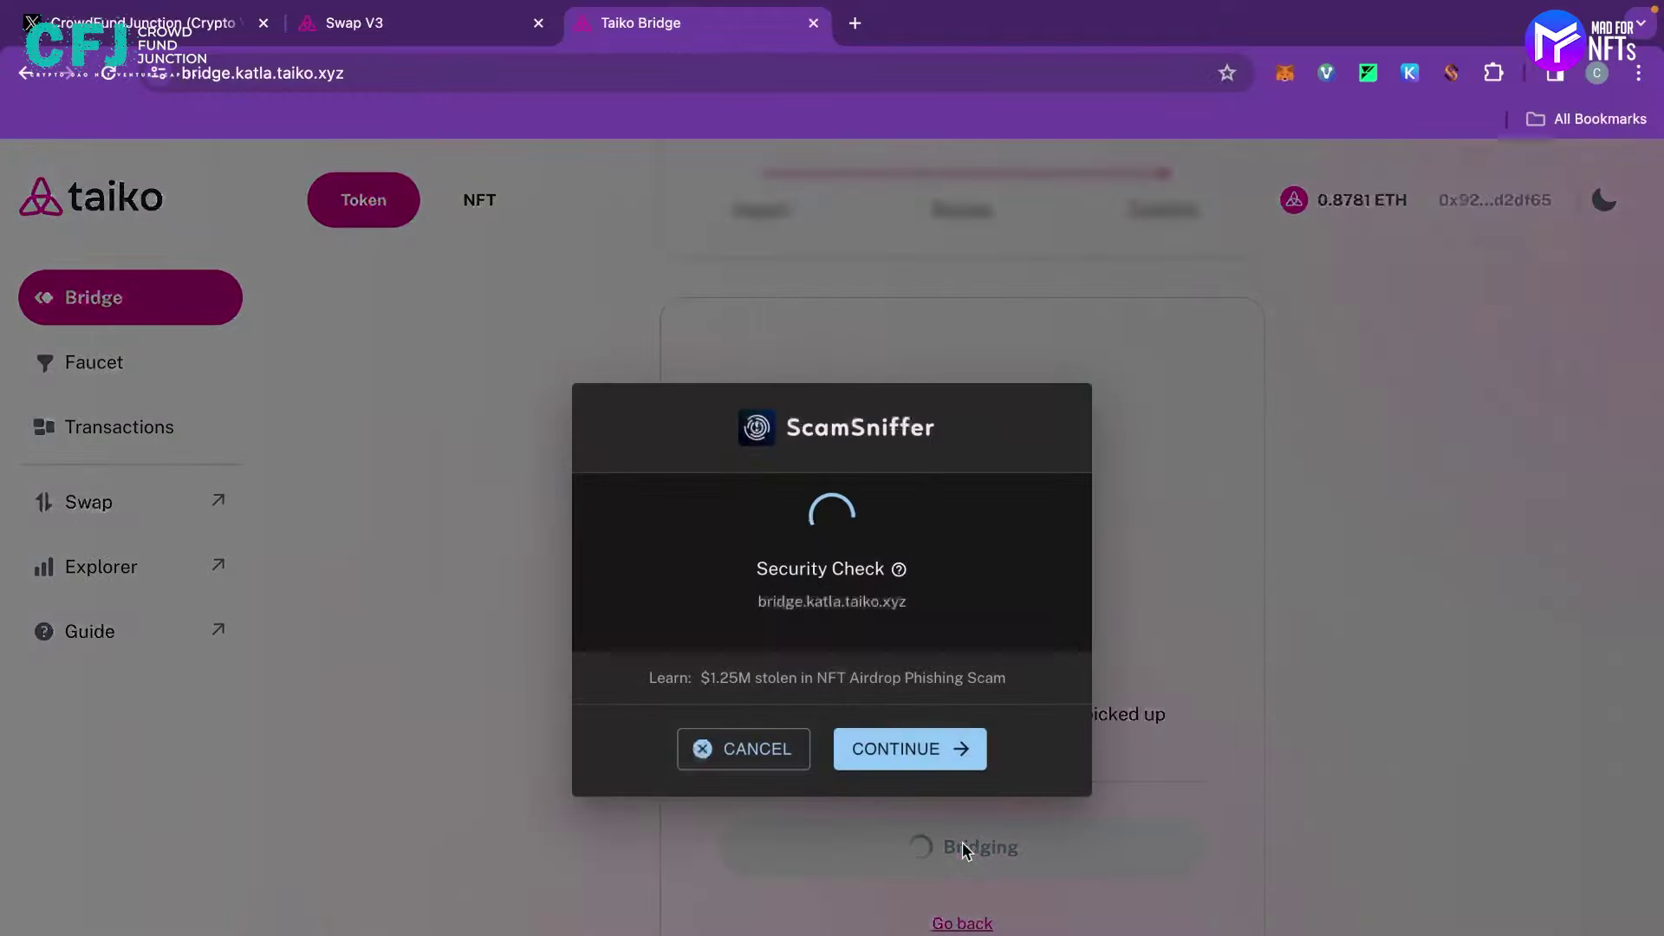
{"action": "left_click", "coordinate": [901, 762]}
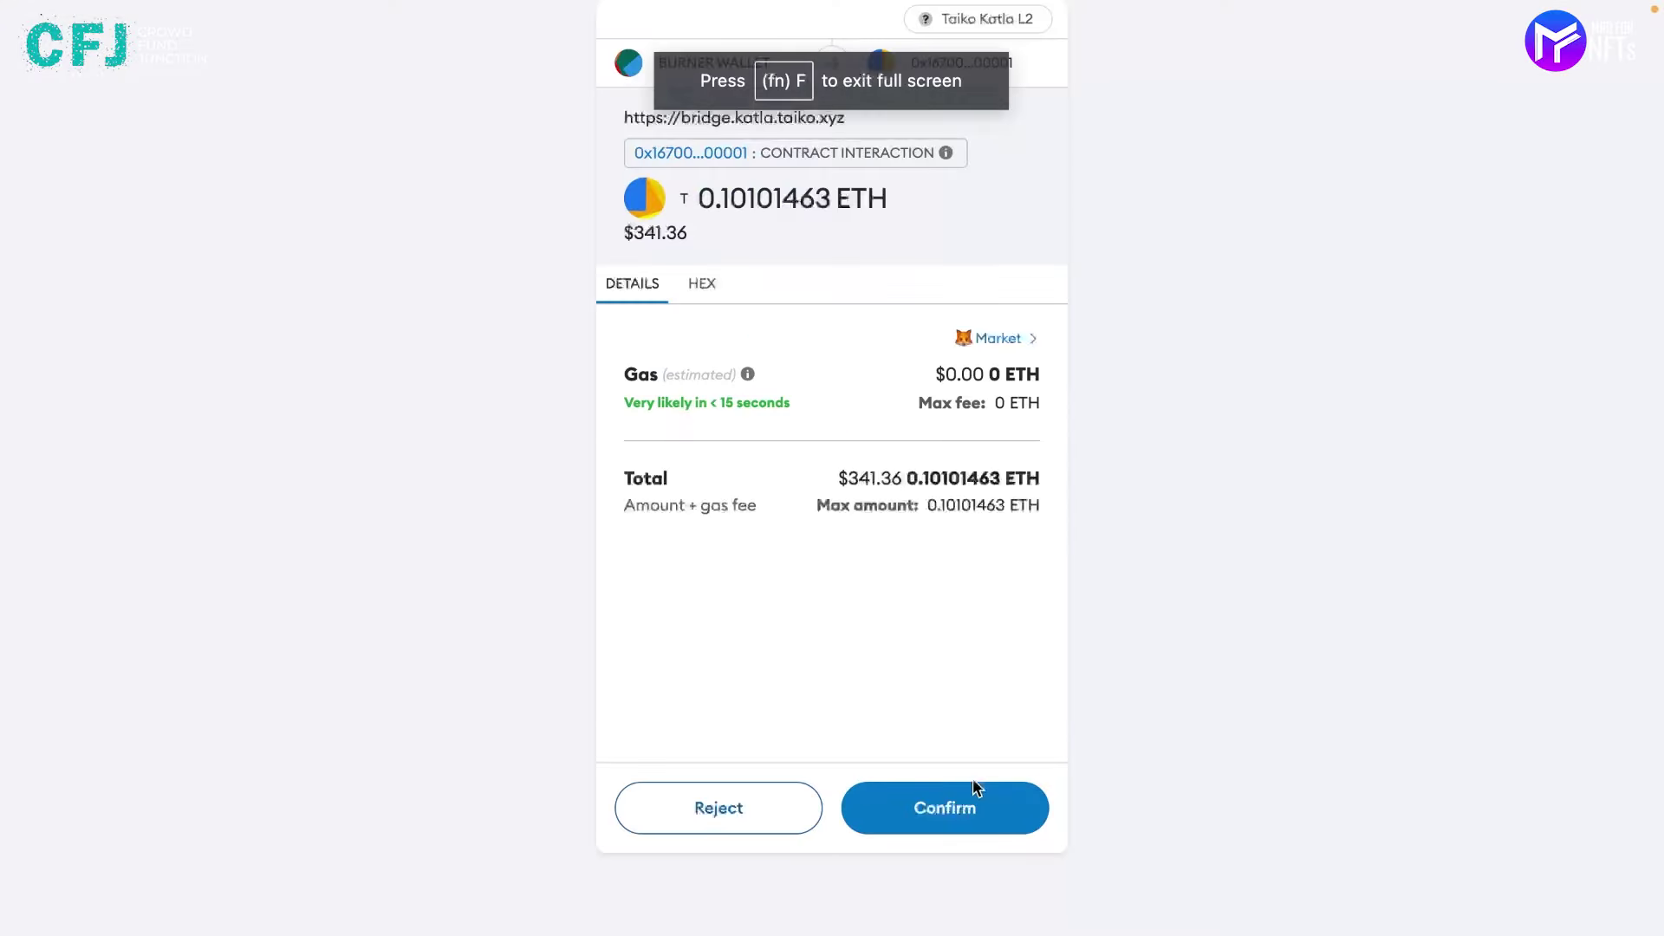
{"action": "left_click", "coordinate": [923, 815]}
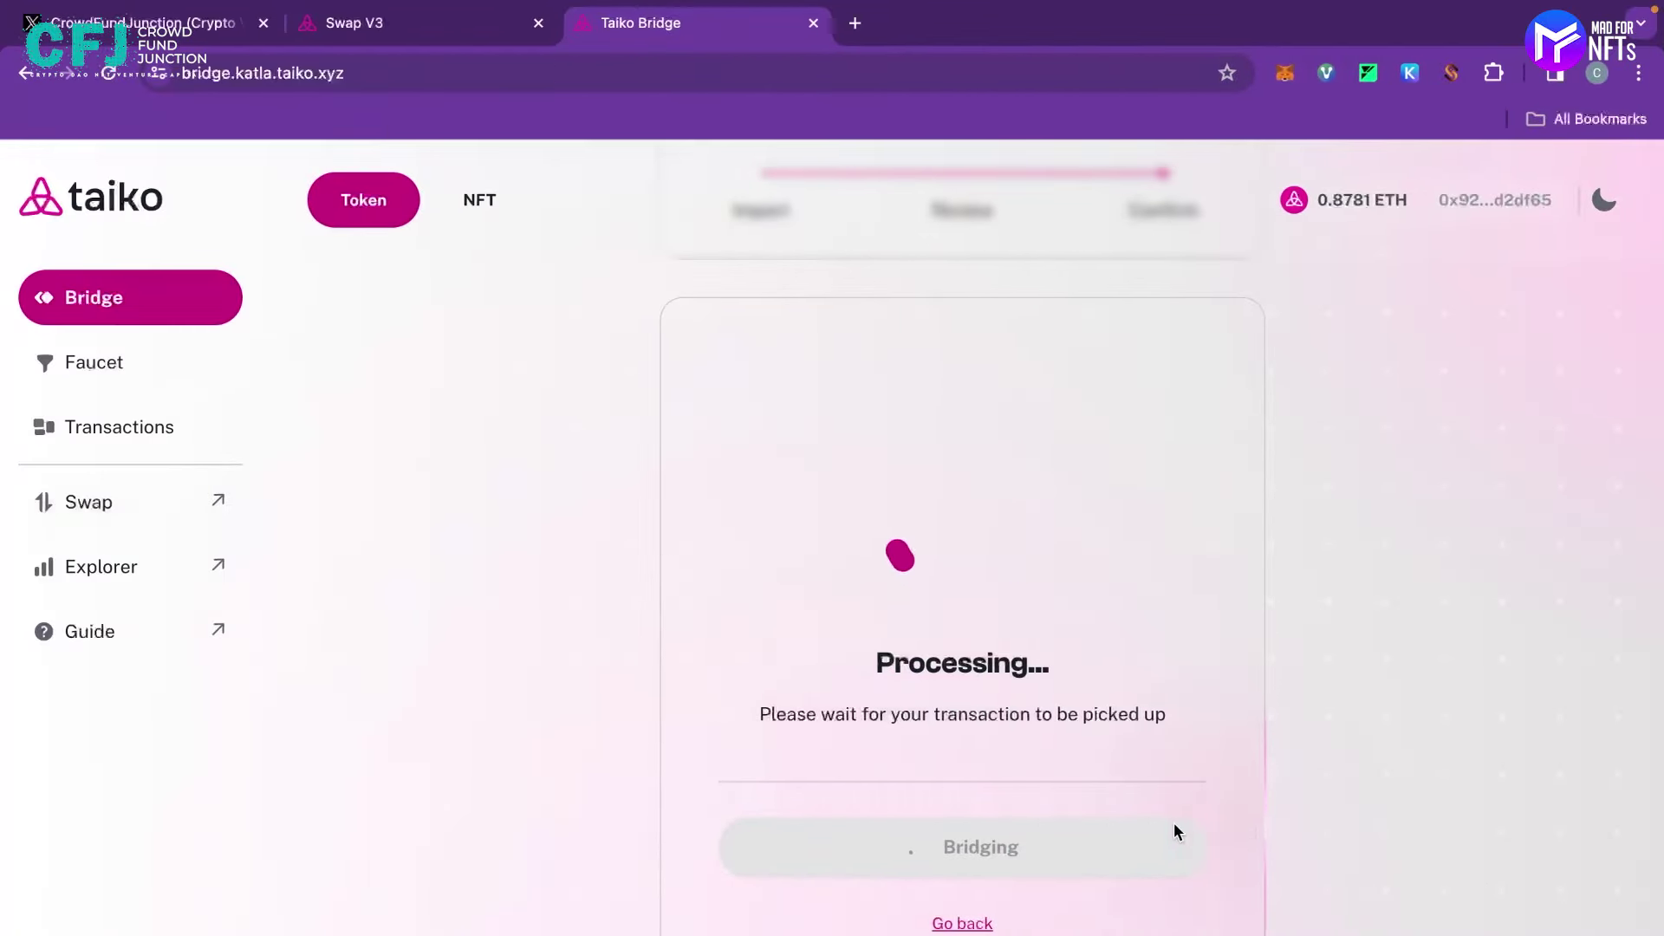
{"action": "left_click", "coordinate": [978, 926]}
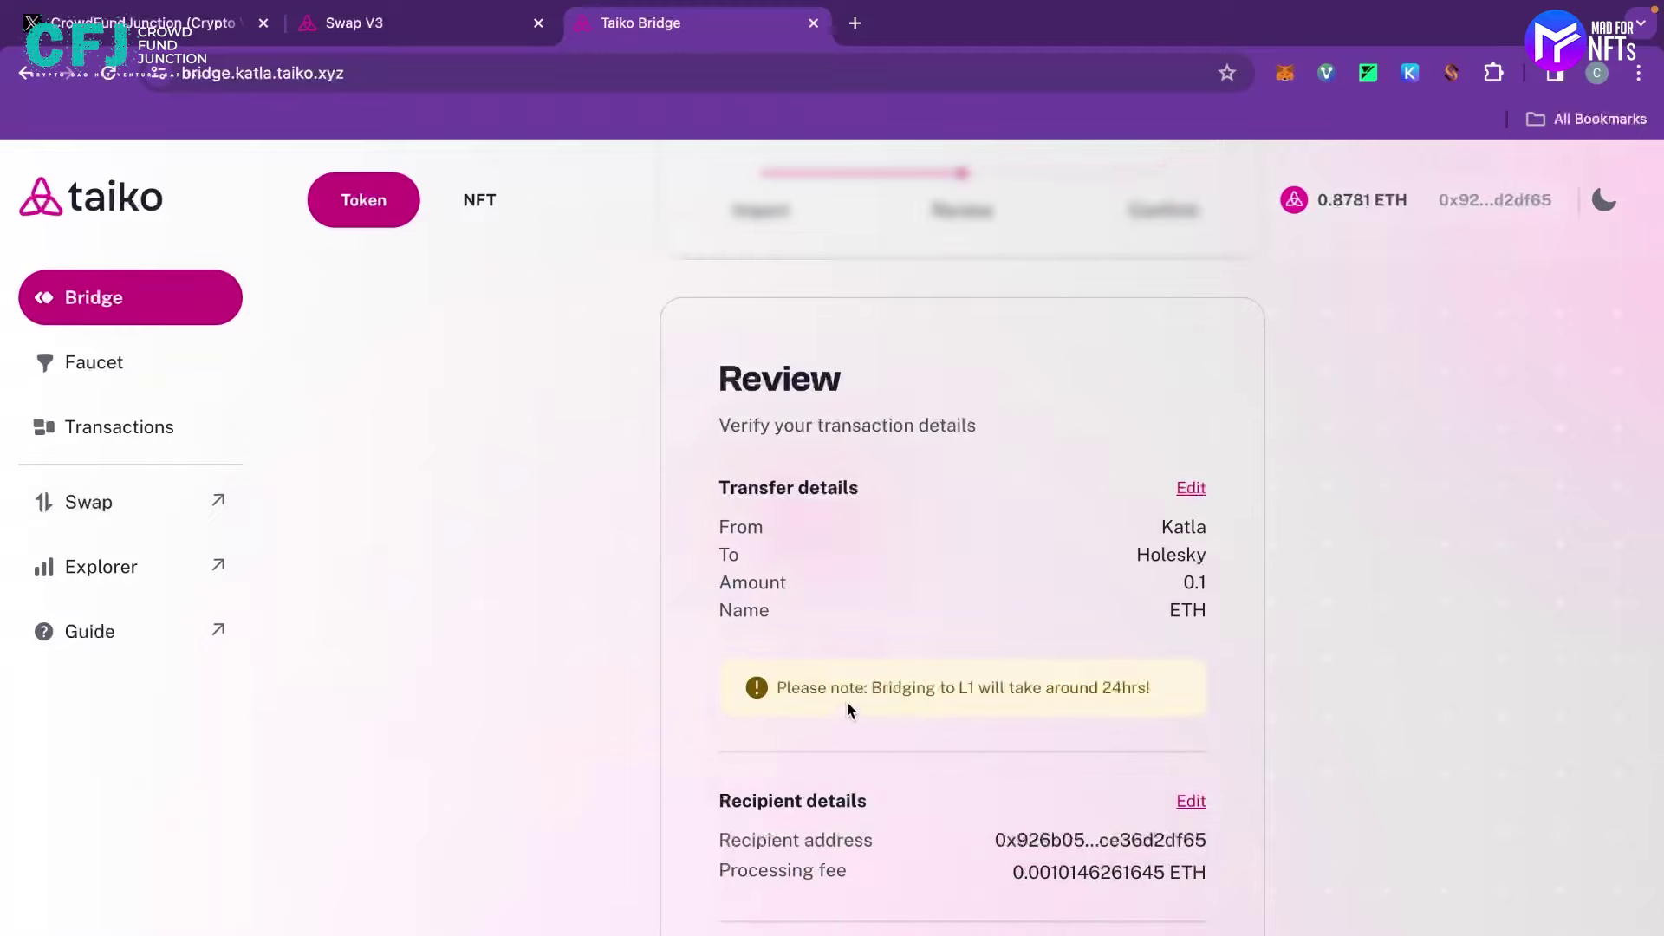
- Check the list of bridge transactions and their statuses while connected to Katla
{"action": "left_click", "coordinate": [132, 407]}
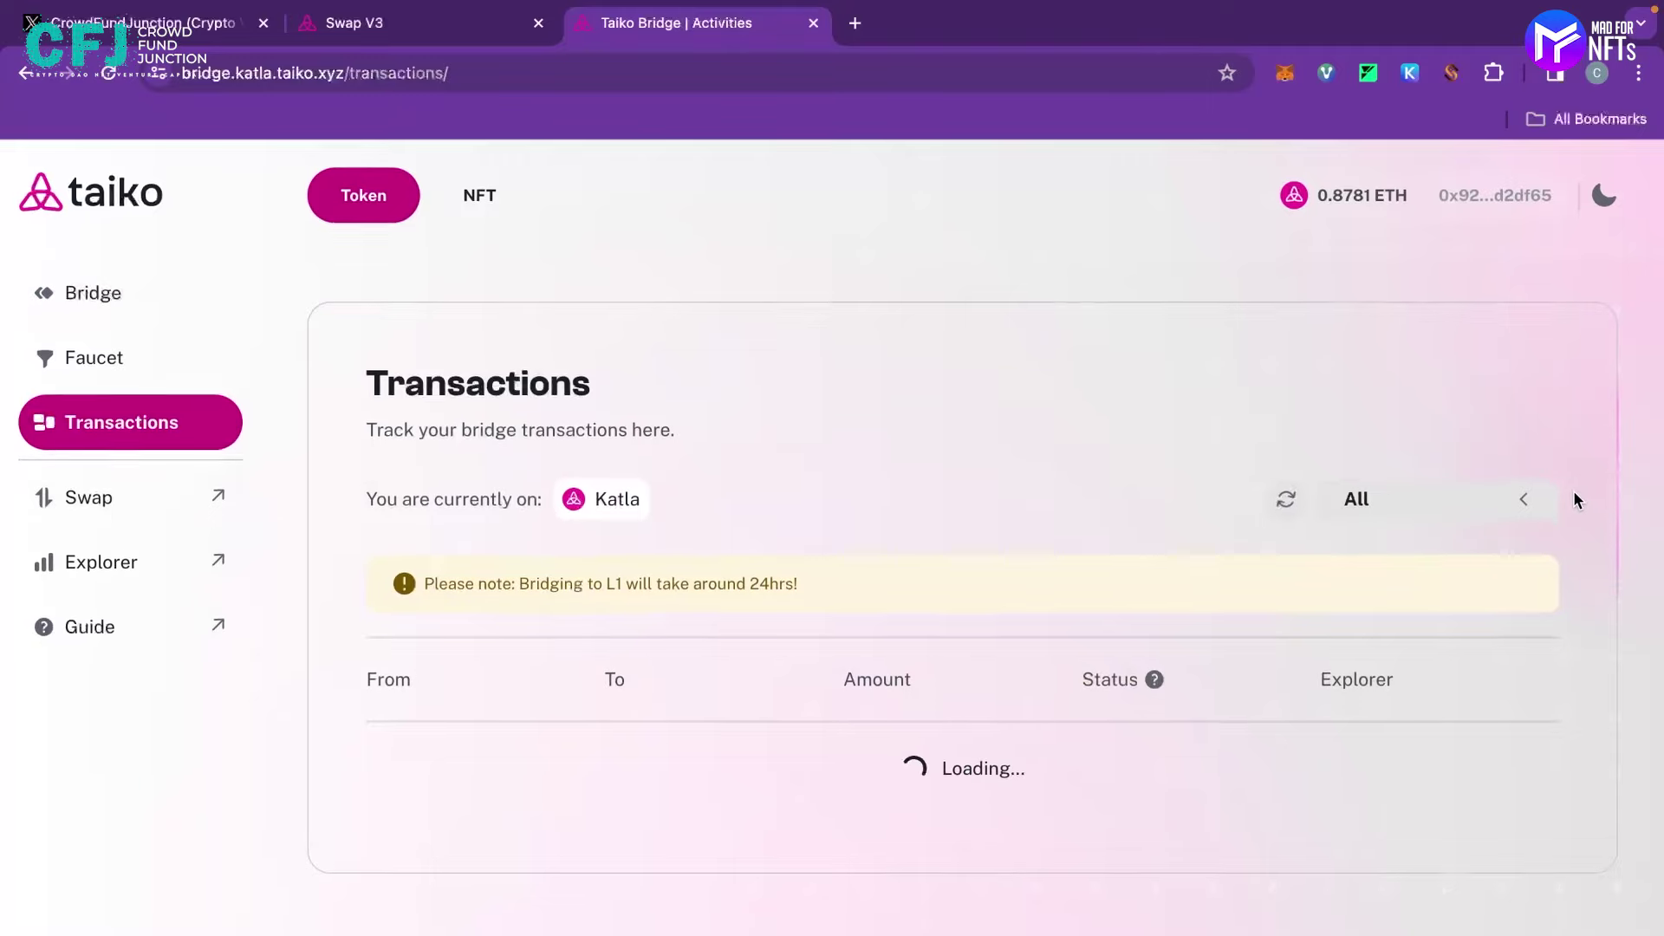
{"action": "scroll", "coordinate": [1573, 490], "scroll_direction": "down", "scroll_amount": 2}
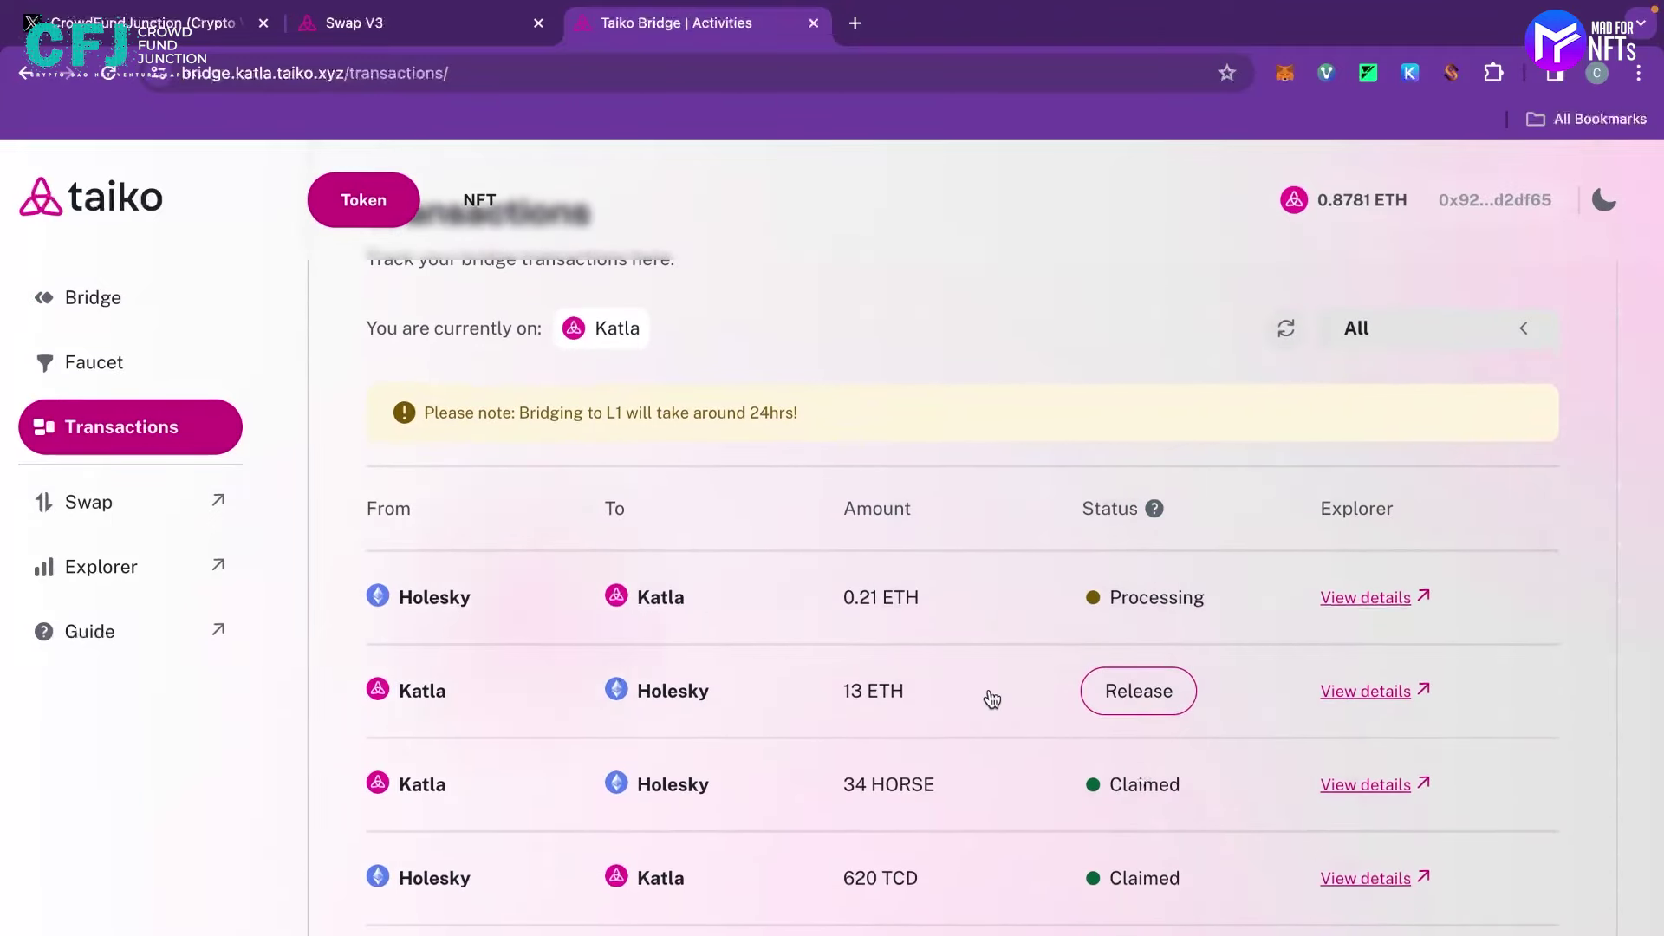
{"action": "scroll", "coordinate": [997, 701], "scroll_direction": "up", "scroll_amount": 2}
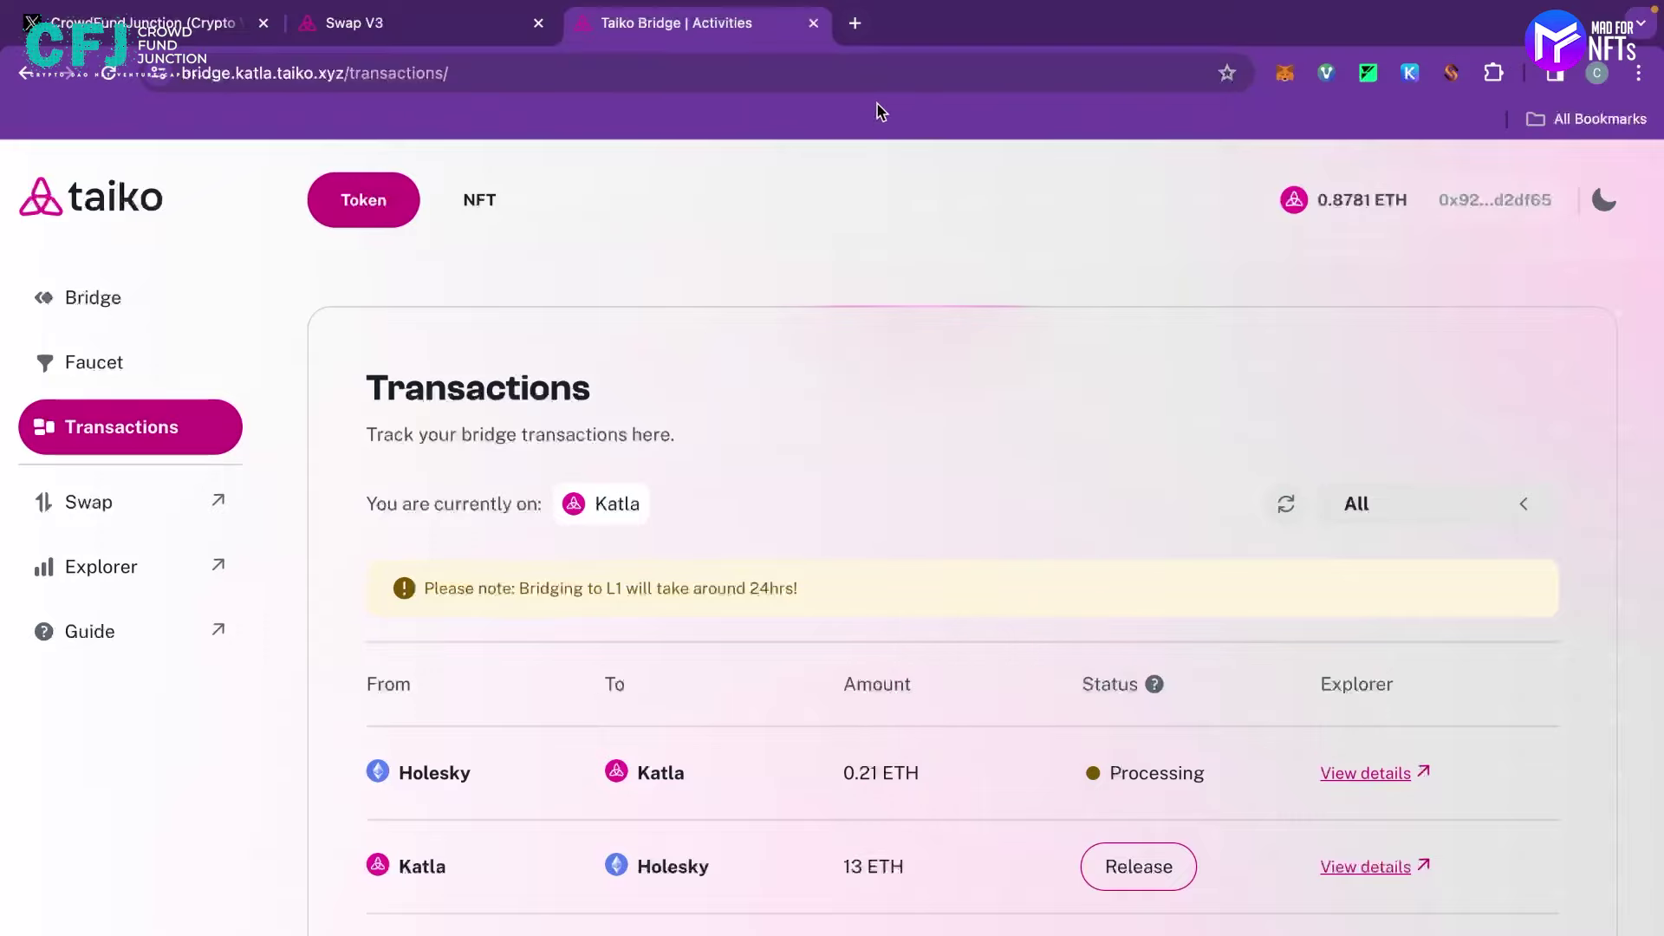
- Open Galxe (galxe.com) in a new browser tab and go to its page exploring all campaigns
{"action": "left_click", "coordinate": [855, 22]}
{"action": "type", "text": "galx"}
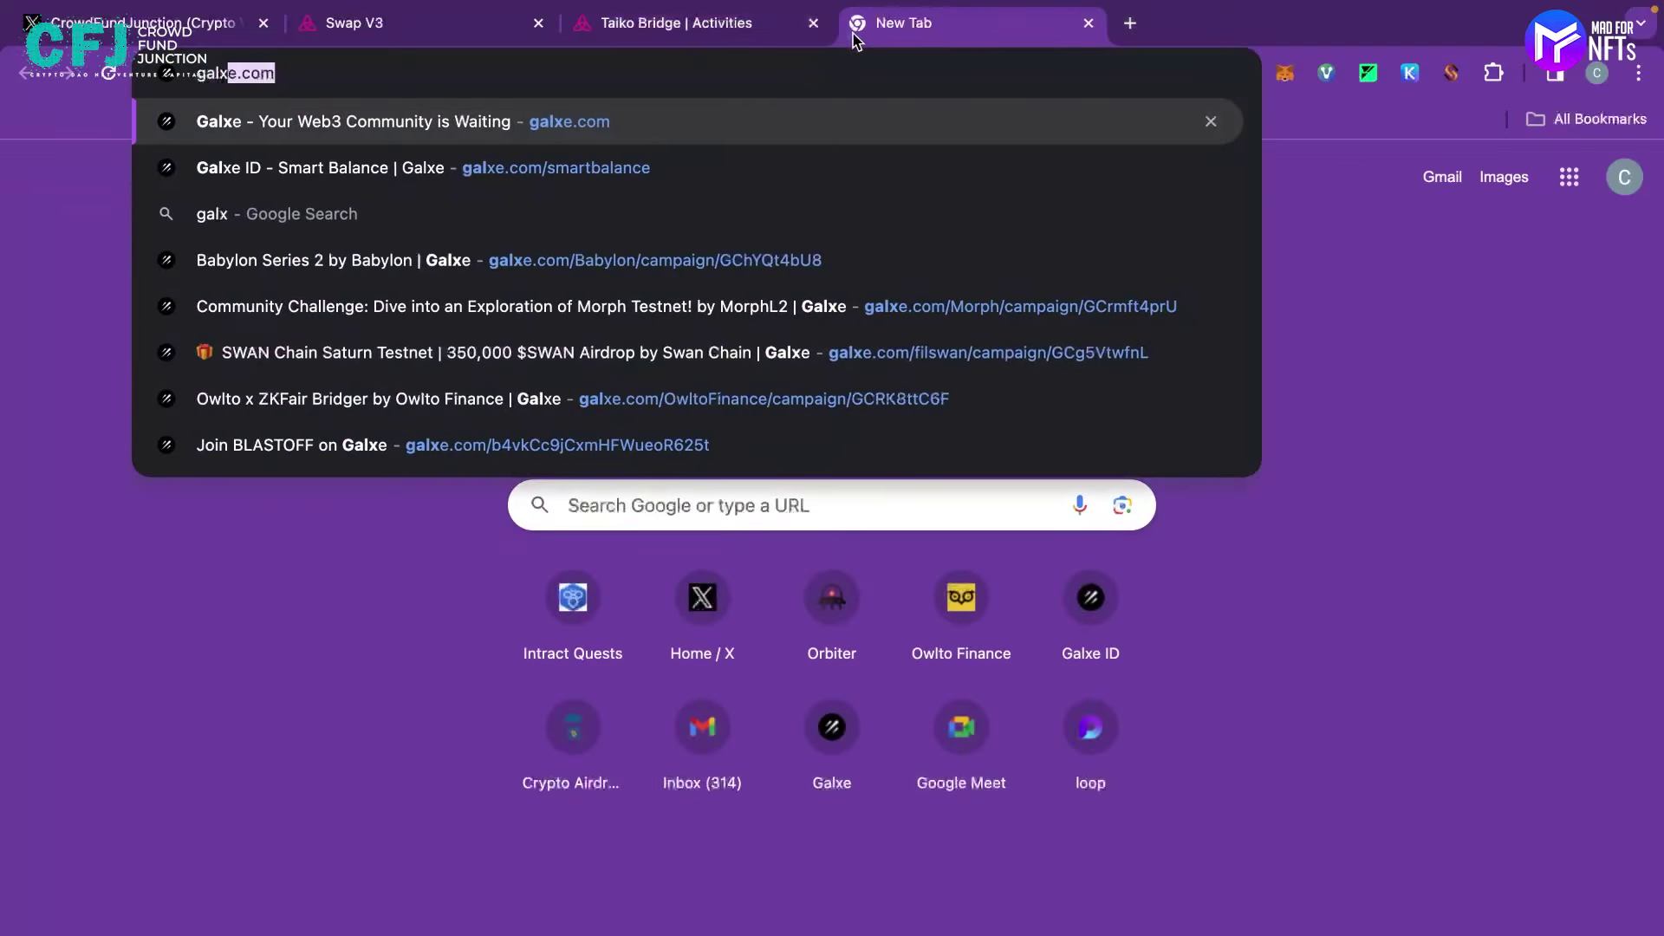
{"action": "key", "text": "Return"}
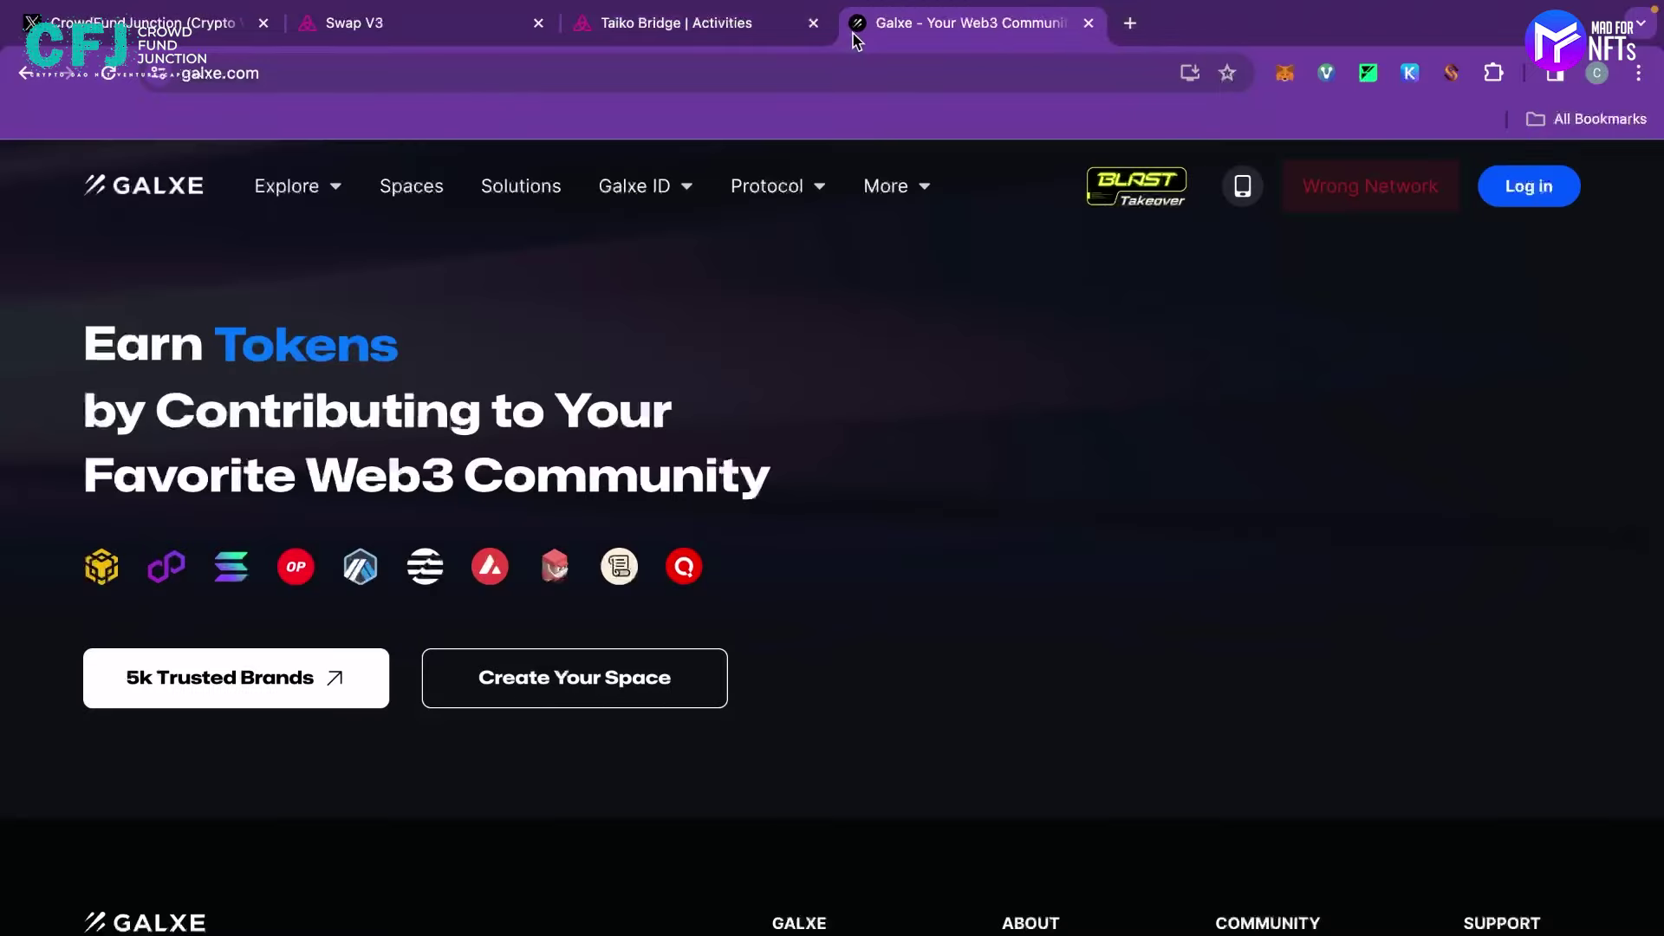
{"action": "mouse_move", "coordinate": [291, 185]}
{"action": "left_click", "coordinate": [339, 262]}
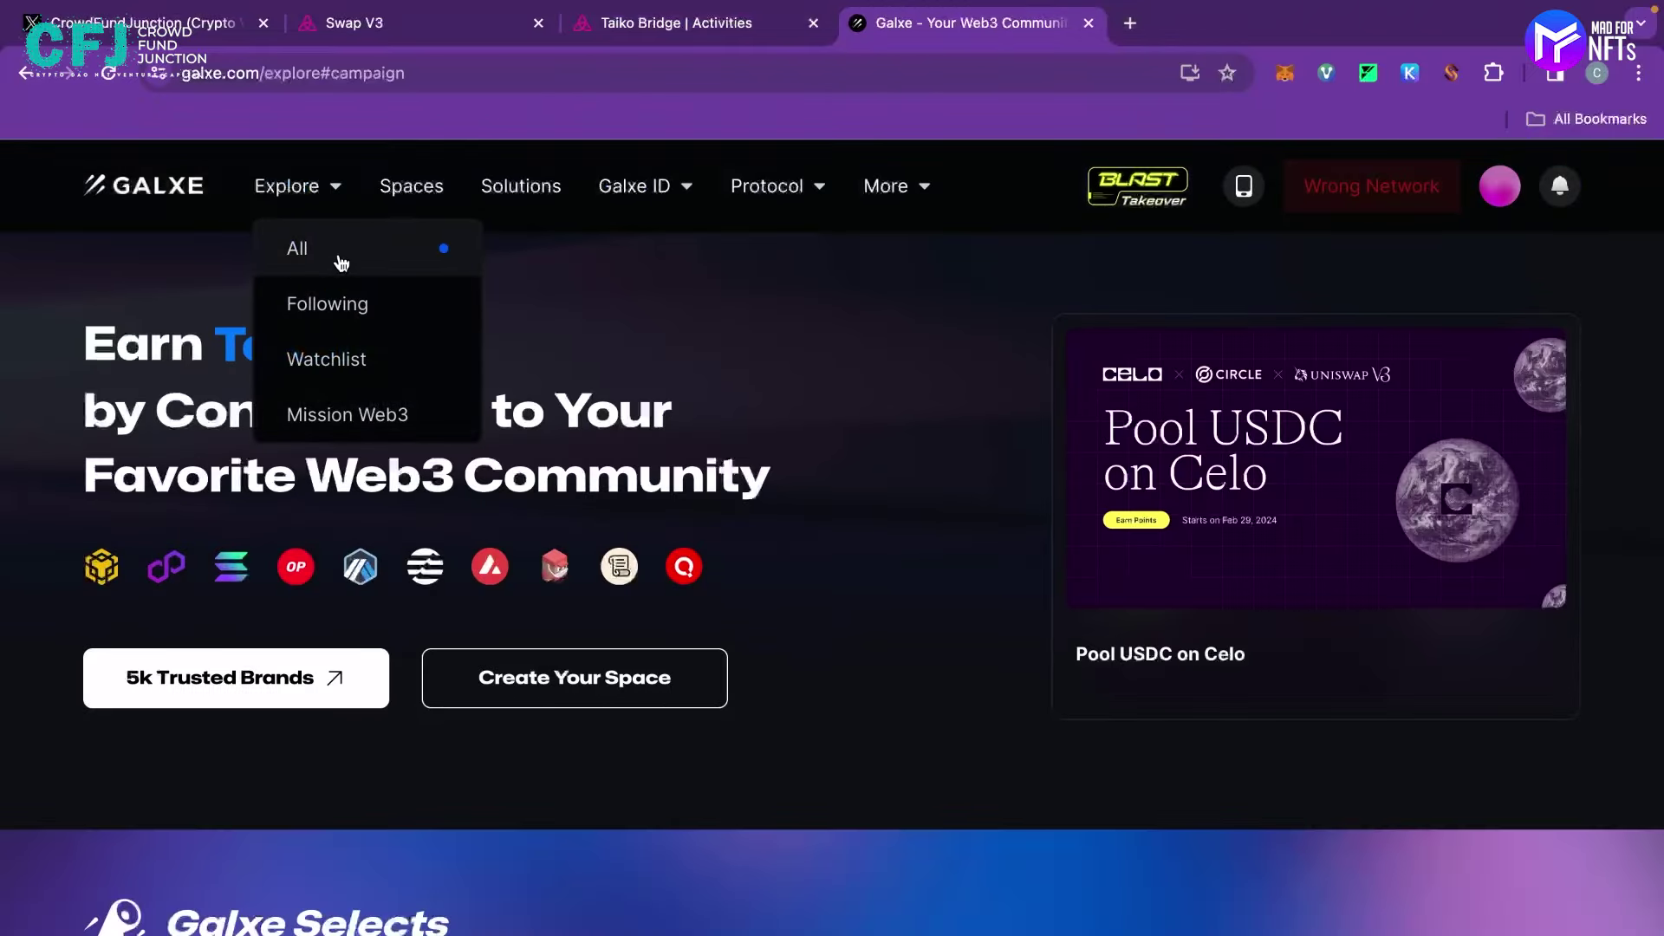
{"action": "left_click", "coordinate": [645, 410]}
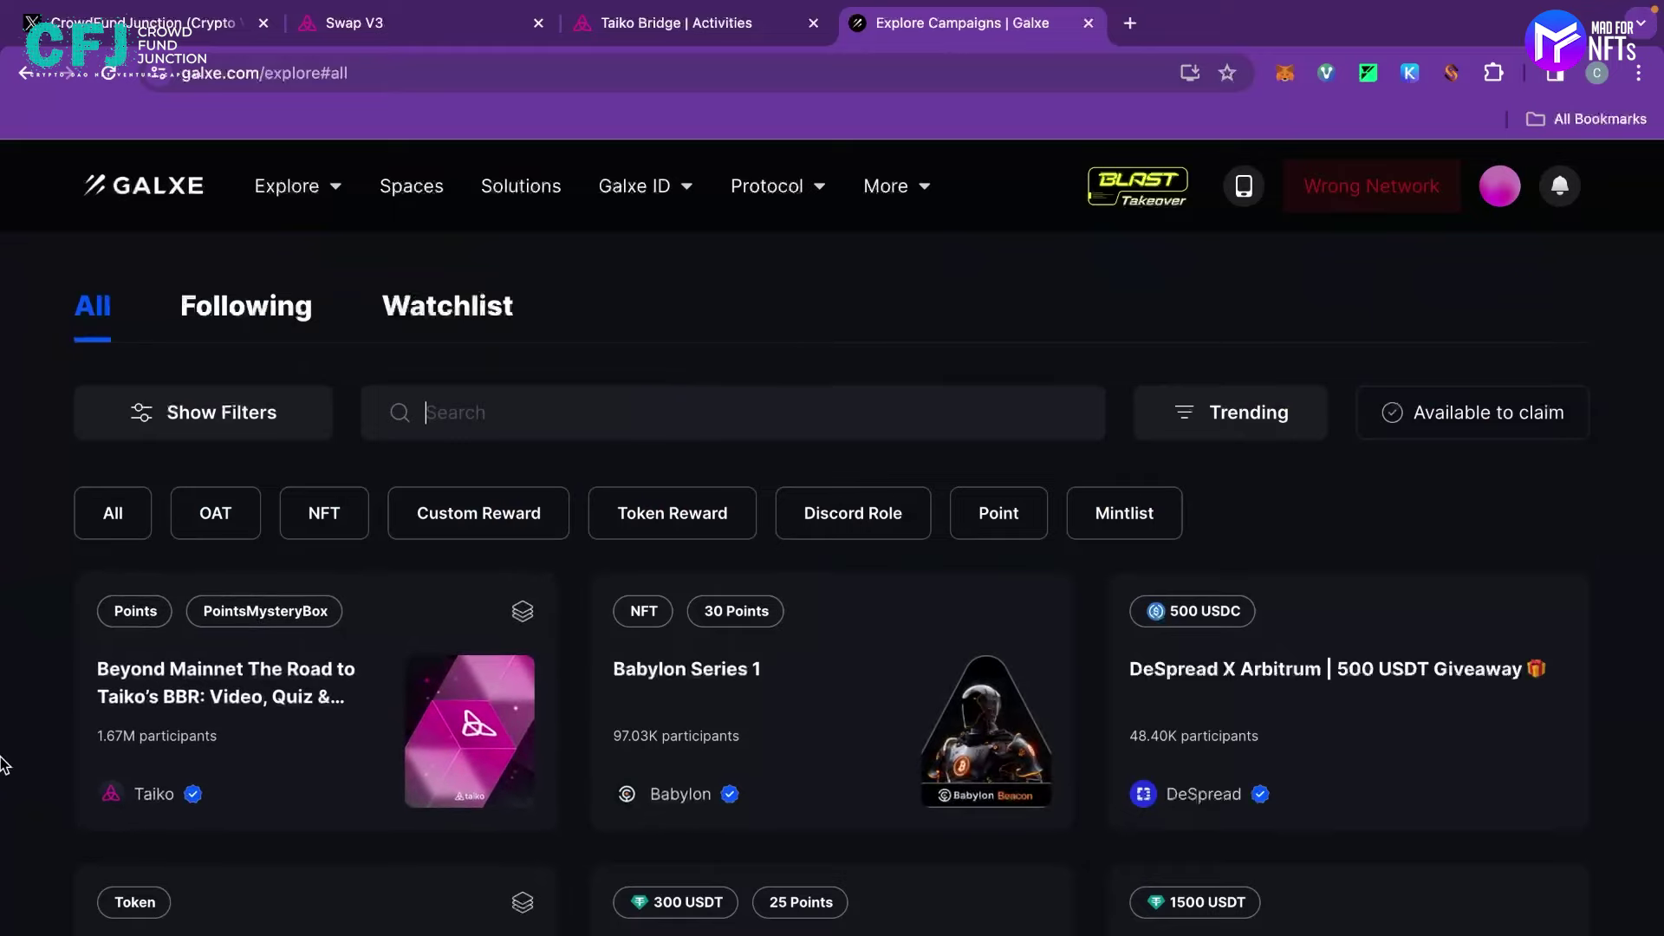
- Open the "Beyond Mainnet The Road to Taiko's BBR: Video, Quiz & Showcase" campaign and examine its tasks and their completion
{"action": "left_click", "coordinate": [358, 741]}
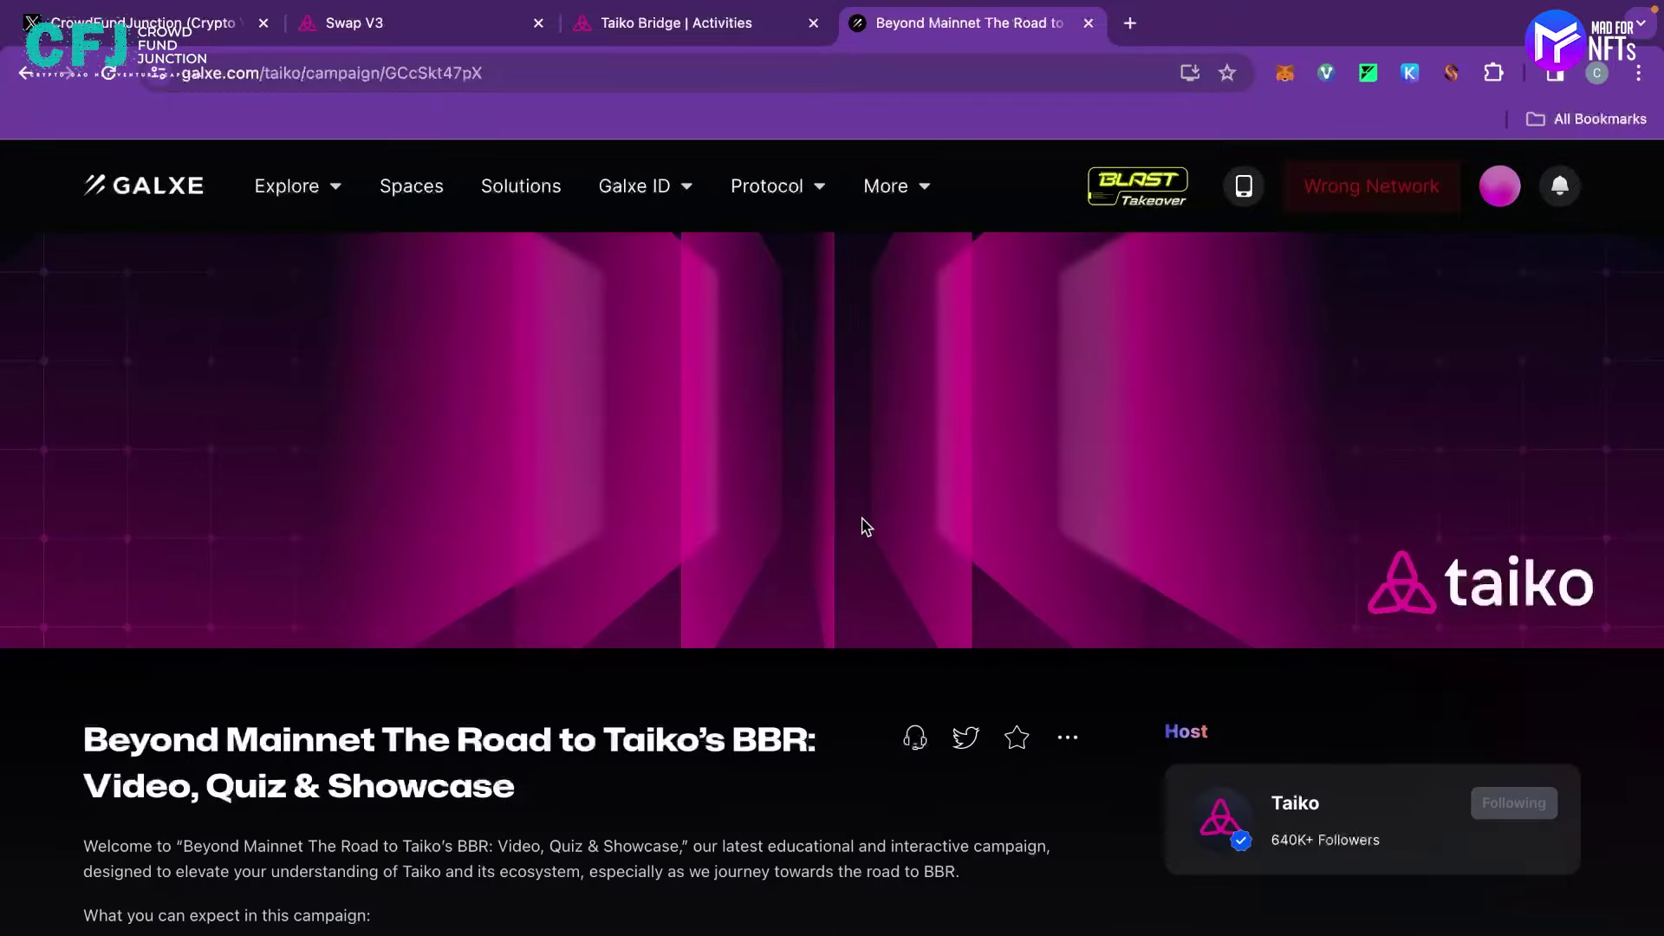
{"action": "scroll", "coordinate": [866, 524], "scroll_direction": "down", "scroll_amount": 5}
{"action": "scroll", "coordinate": [910, 658], "scroll_direction": "down", "scroll_amount": 6}
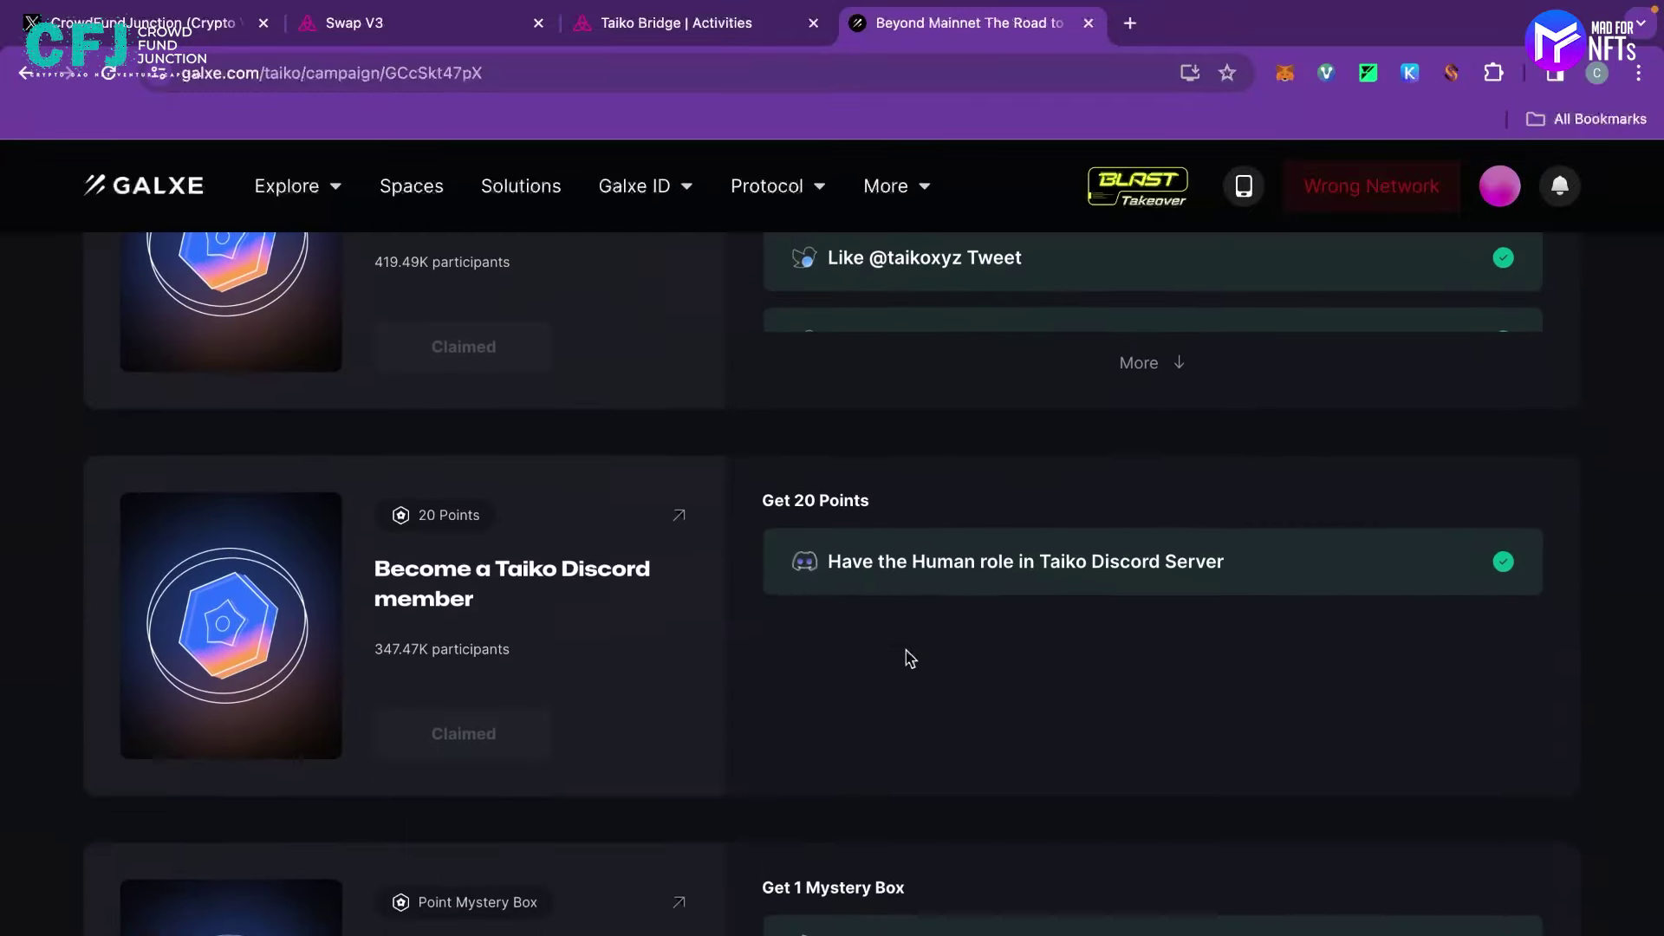
{"action": "scroll", "coordinate": [910, 659], "scroll_direction": "down", "scroll_amount": 12}
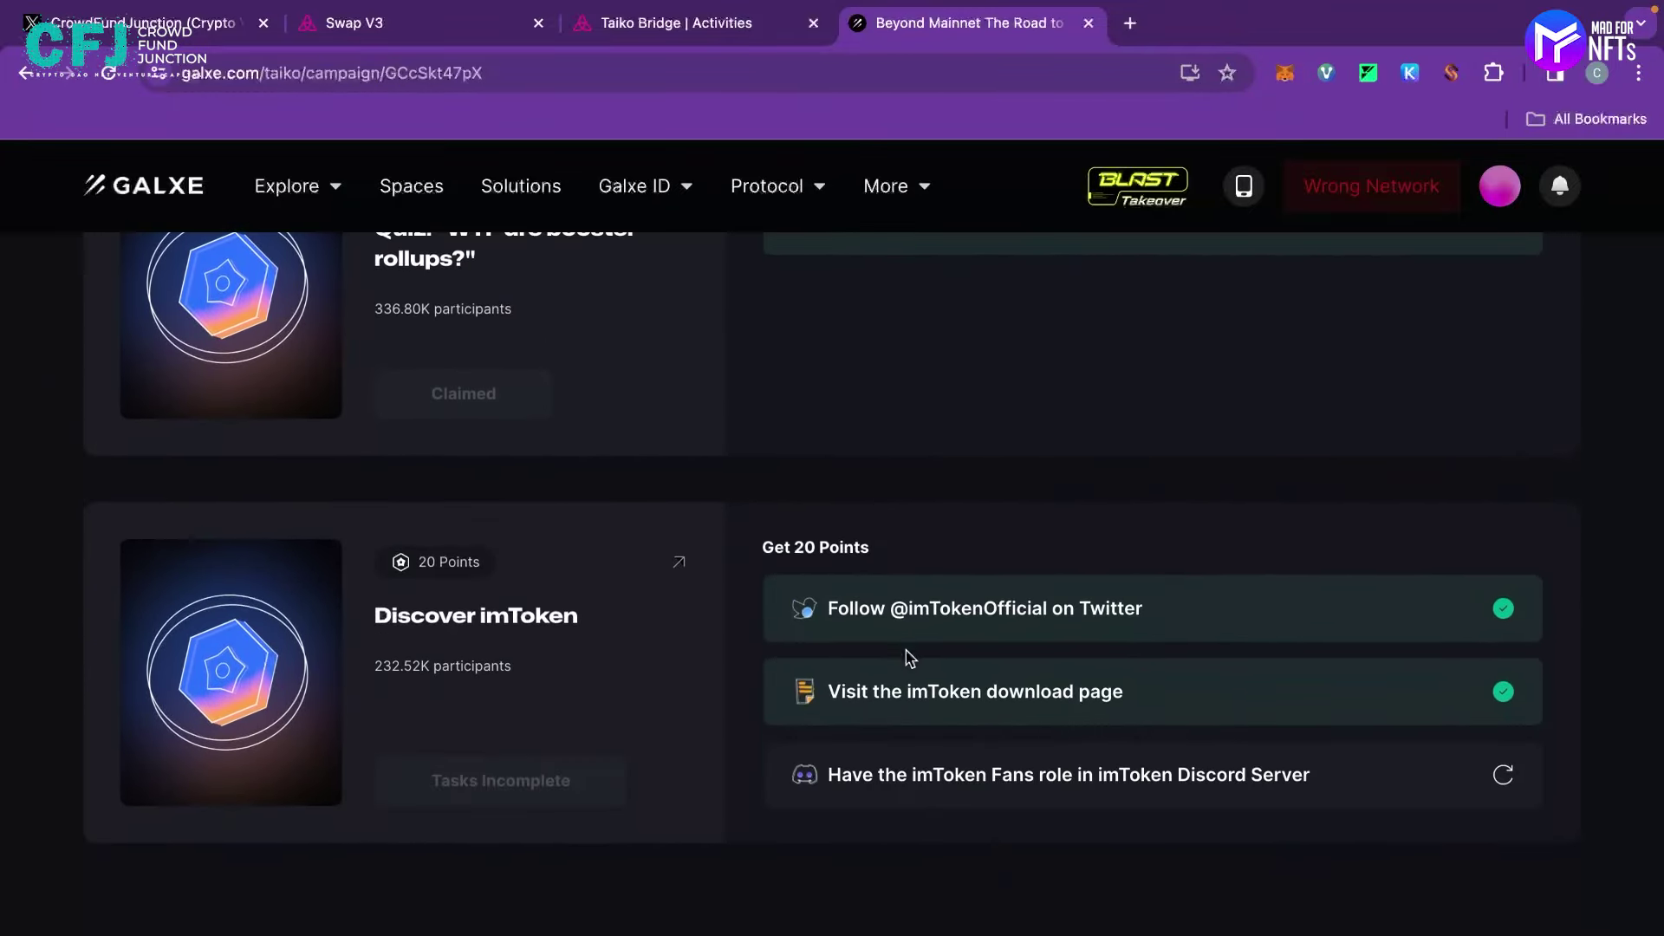
{"action": "scroll", "coordinate": [910, 659], "scroll_direction": "up", "scroll_amount": 5}
{"action": "scroll", "coordinate": [912, 645], "scroll_direction": "down", "scroll_amount": 5}
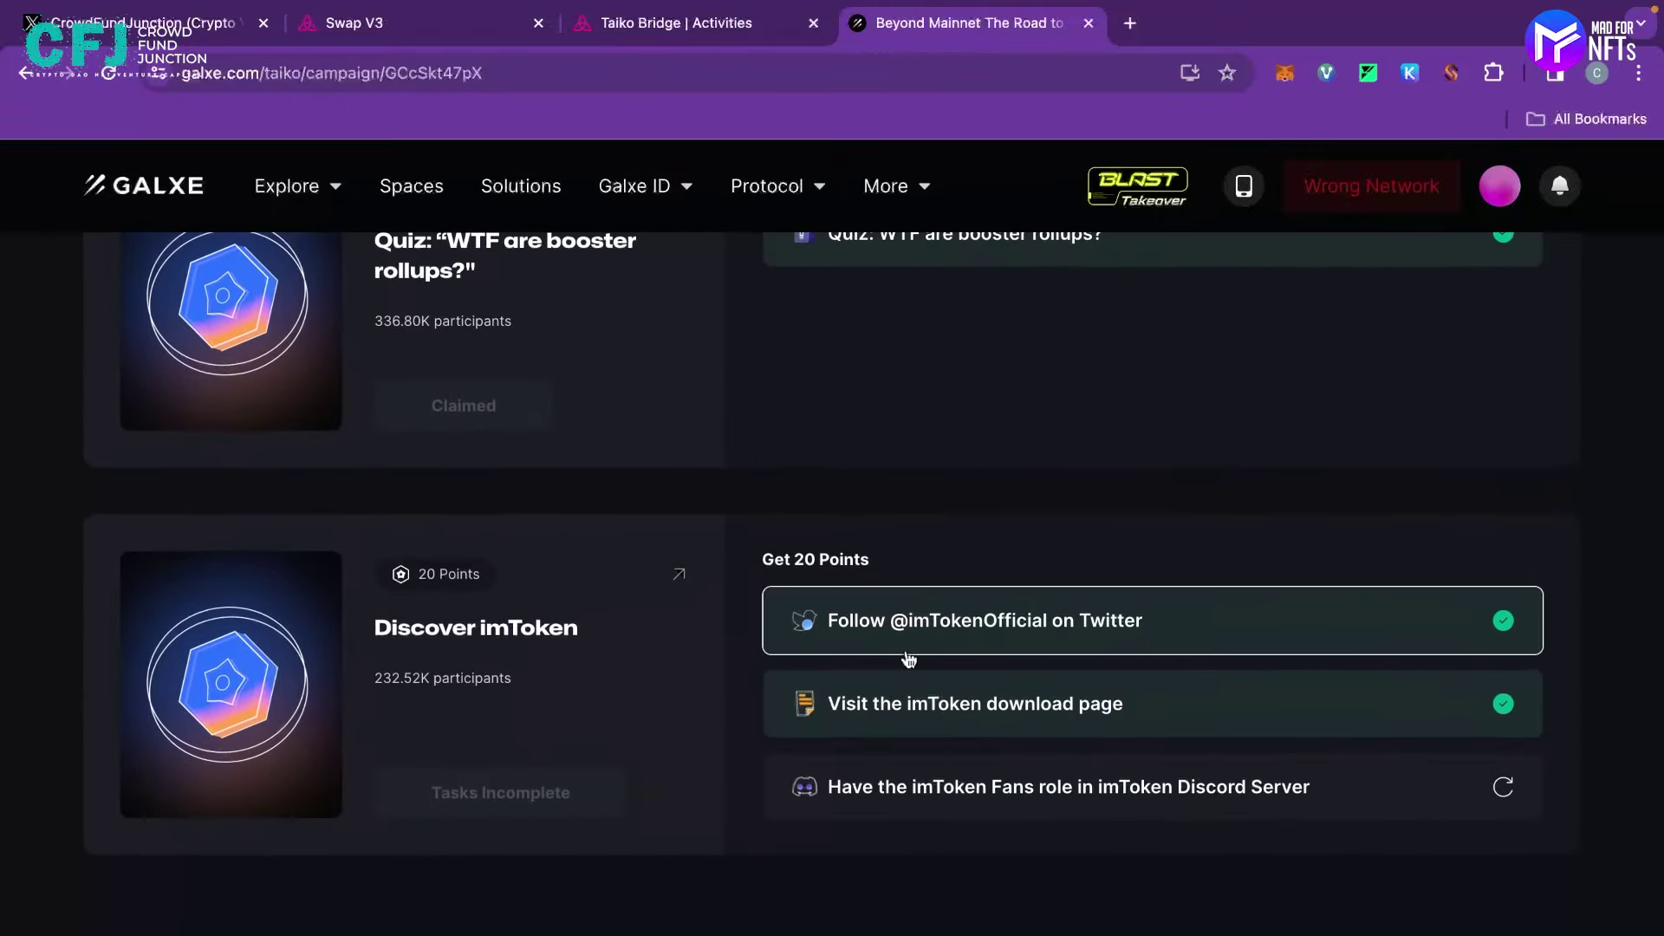
{"action": "scroll", "coordinate": [992, 772], "scroll_direction": "up", "scroll_amount": 20}
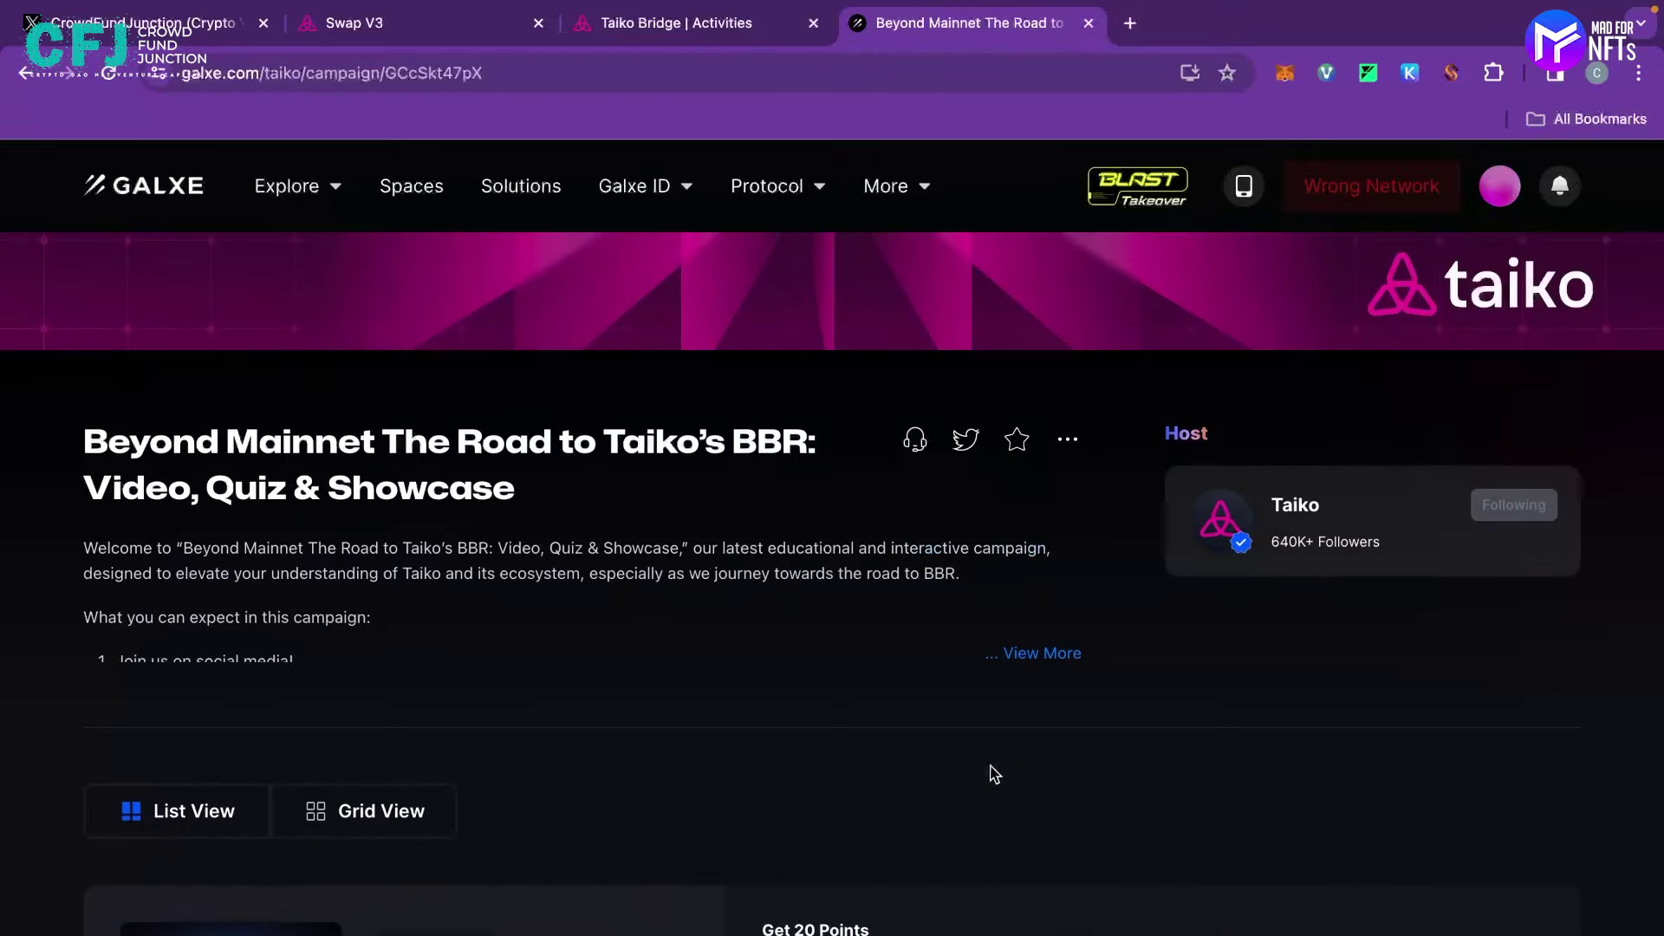
- Open the campaign host Taiko's space on Galxe and look over its listed campaigns
{"action": "left_click", "coordinate": [1233, 559]}
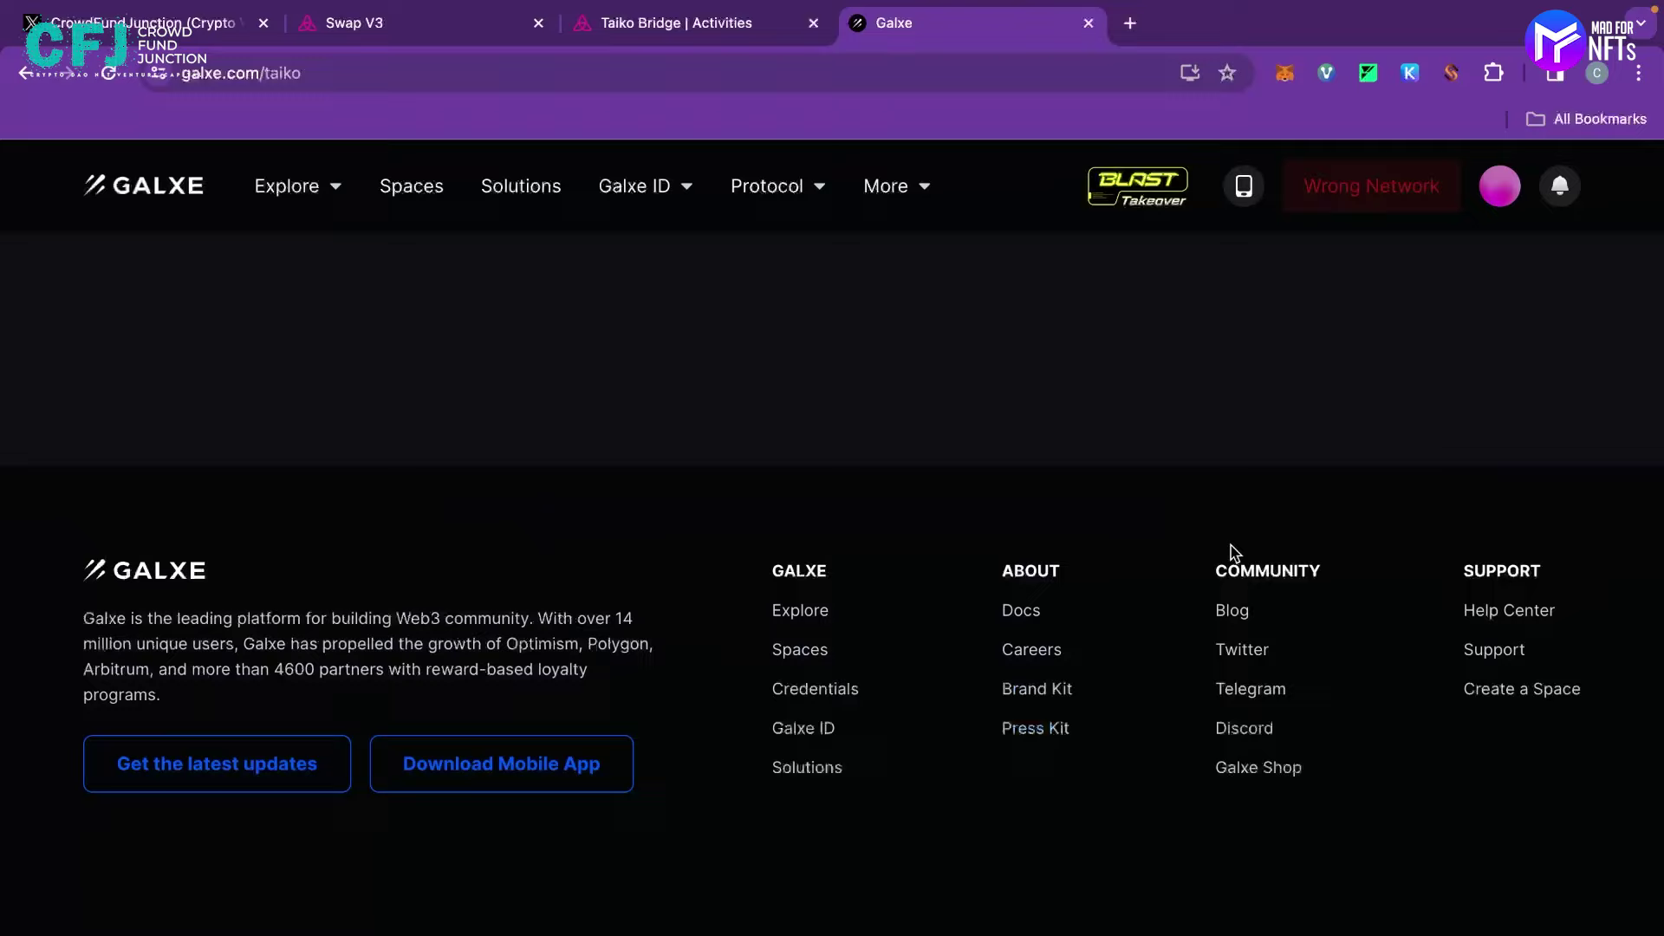
{"action": "scroll", "coordinate": [1005, 611], "scroll_direction": "down", "scroll_amount": 3}
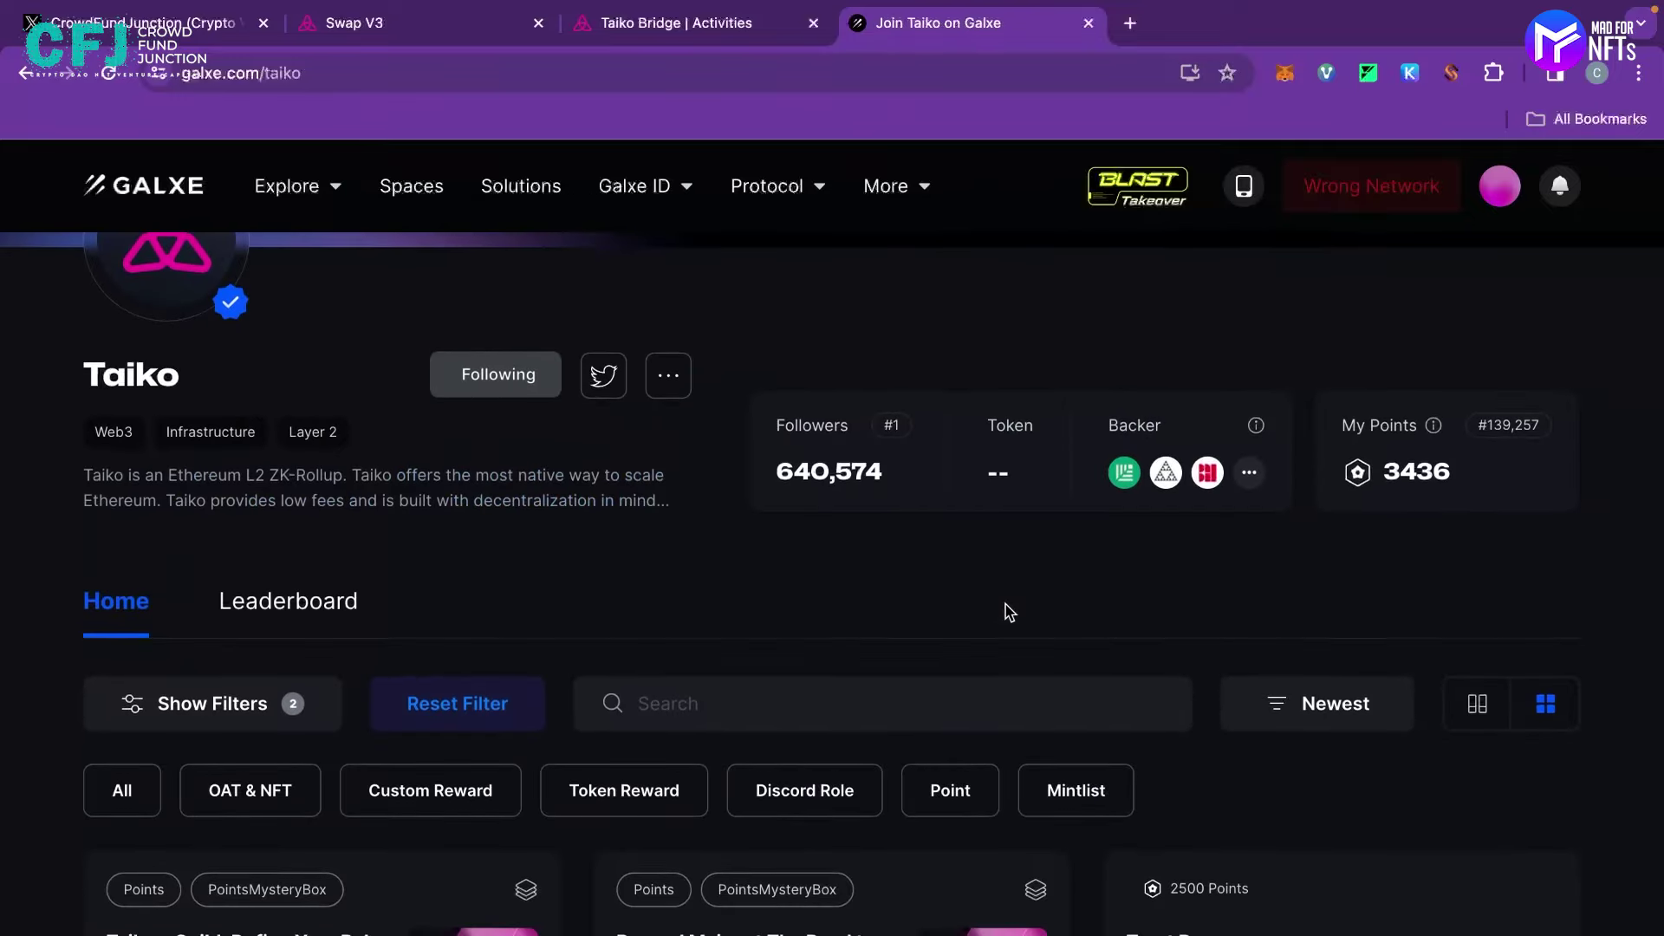
{"action": "scroll", "coordinate": [1010, 613], "scroll_direction": "down", "scroll_amount": 3}
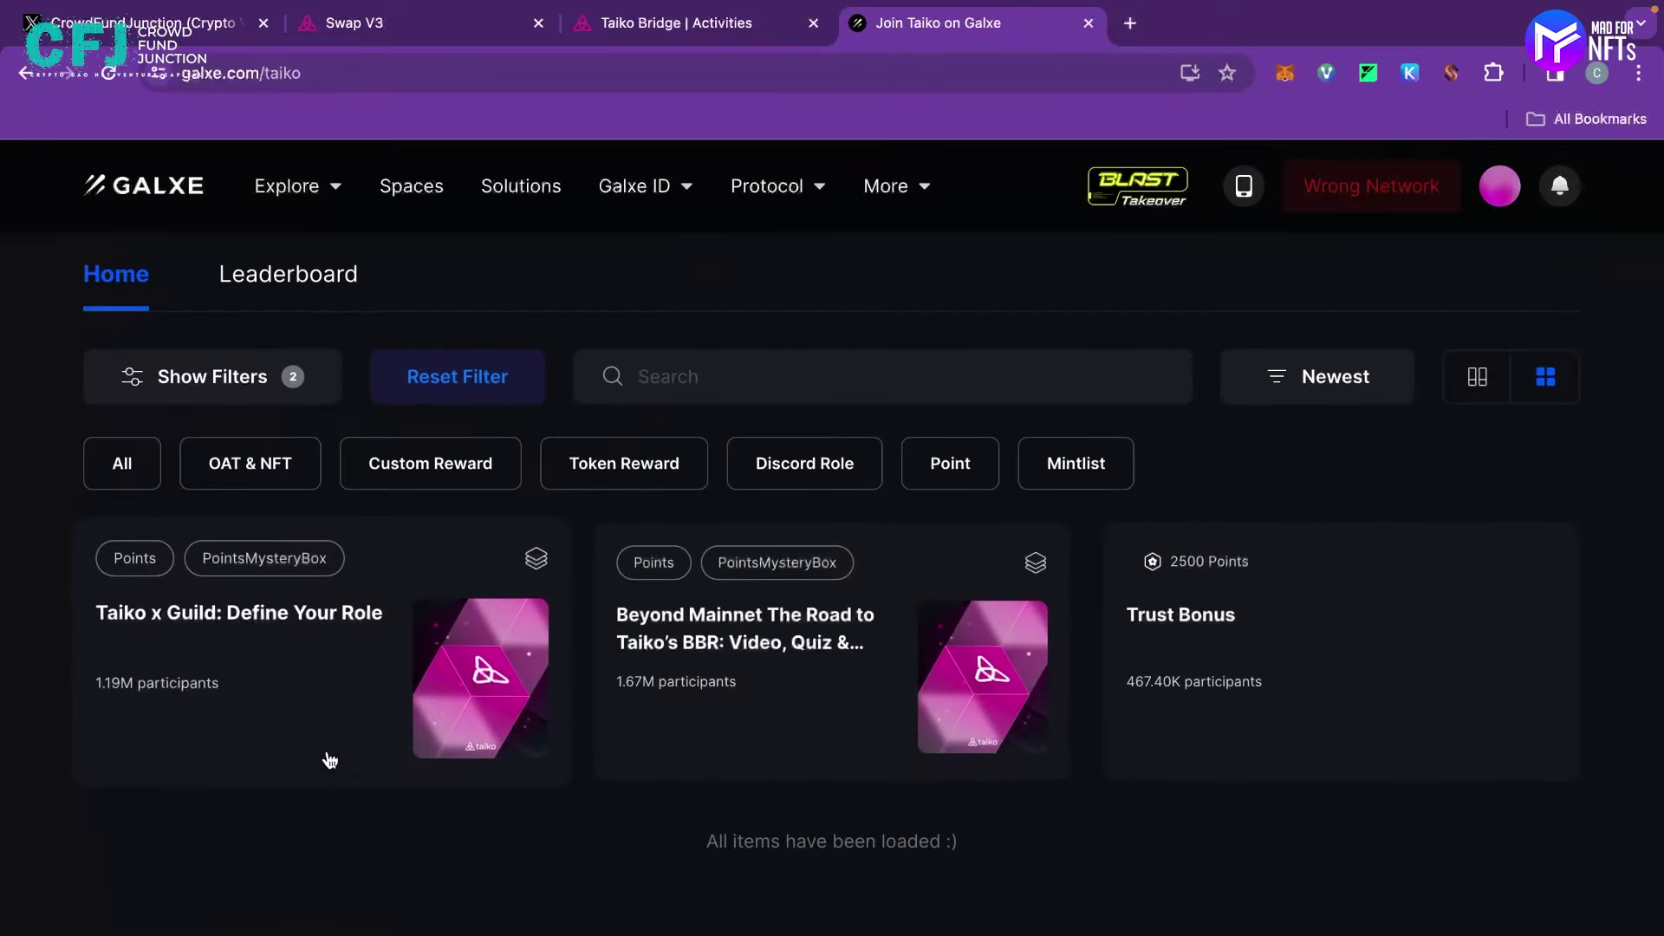
- Review the tasks in the "Taiko x Guild: Define Your Role" campaign and return to Taiko's space
{"action": "left_click", "coordinate": [307, 690]}
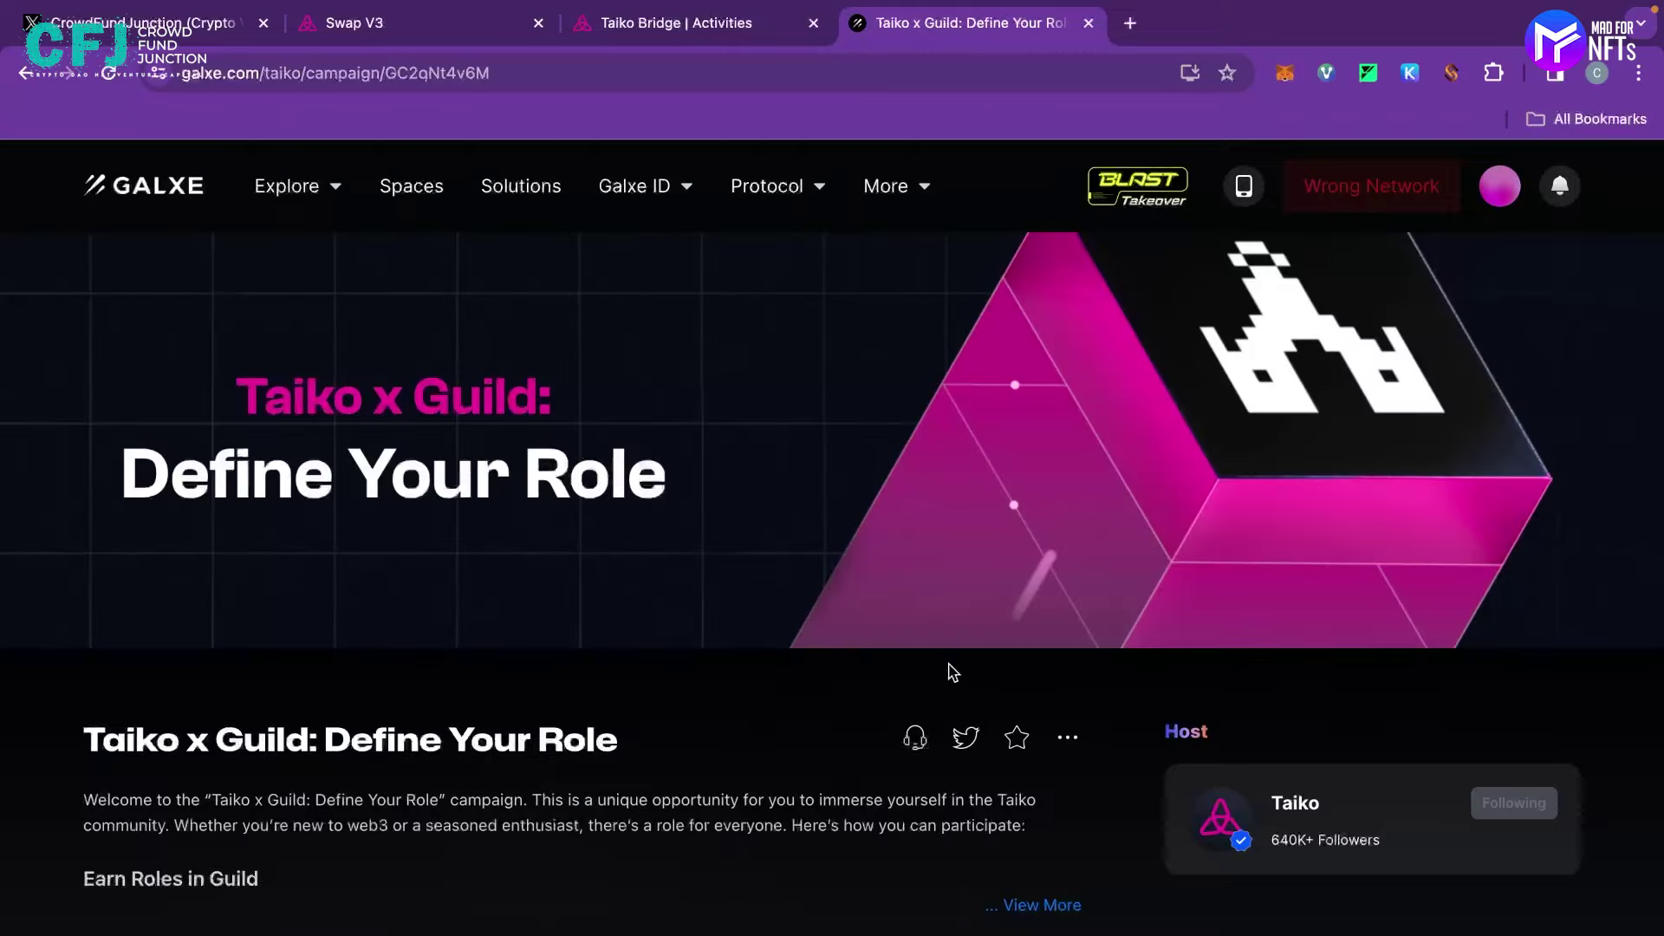
{"action": "scroll", "coordinate": [951, 673], "scroll_direction": "down", "scroll_amount": 5}
{"action": "scroll", "coordinate": [952, 673], "scroll_direction": "down", "scroll_amount": 10}
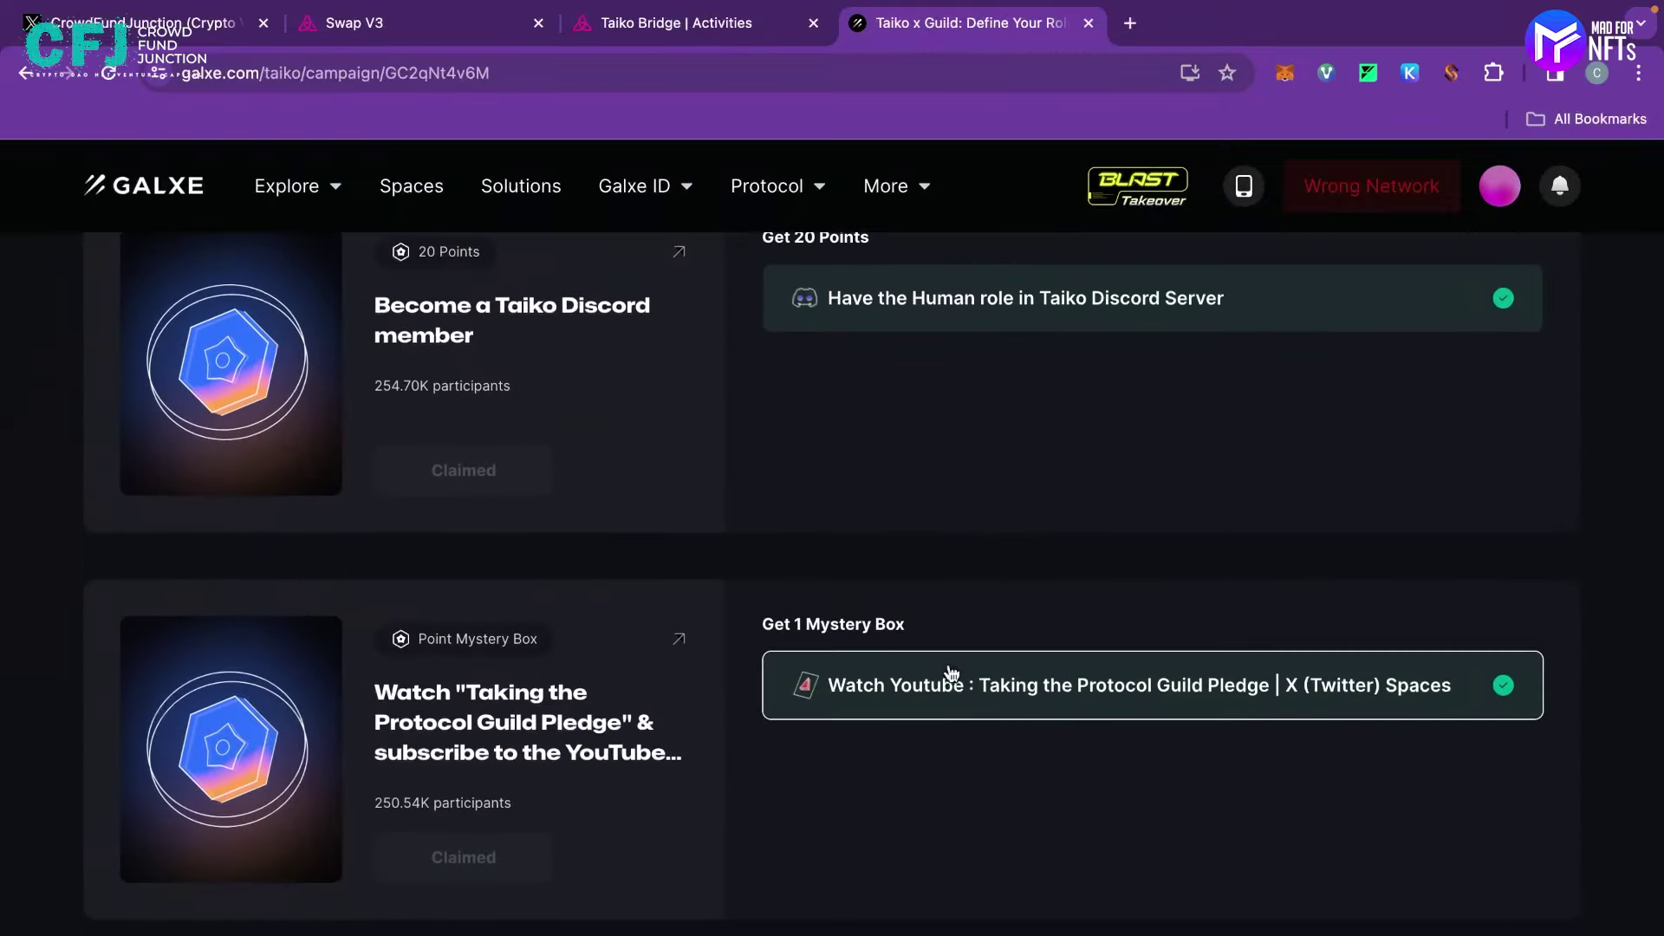
{"action": "key", "text": "alt+Left"}
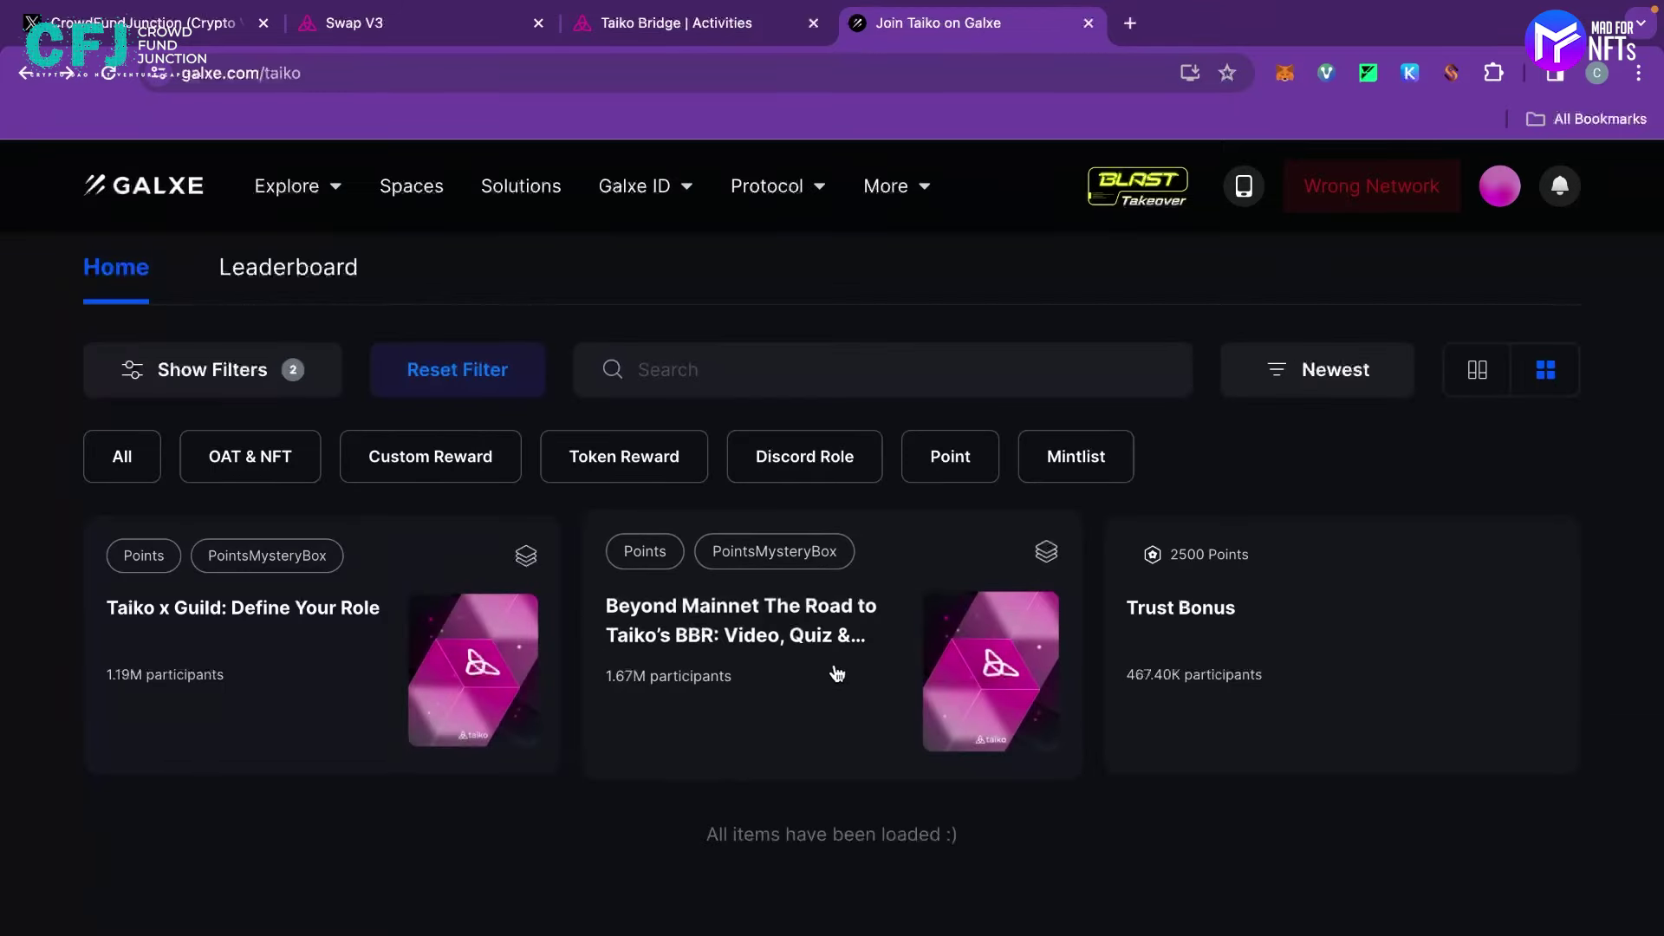
- Open Taiko's Trust Bonus quest and expand the details of its Galxe Passport Holder task
{"action": "left_click", "coordinate": [1419, 612]}
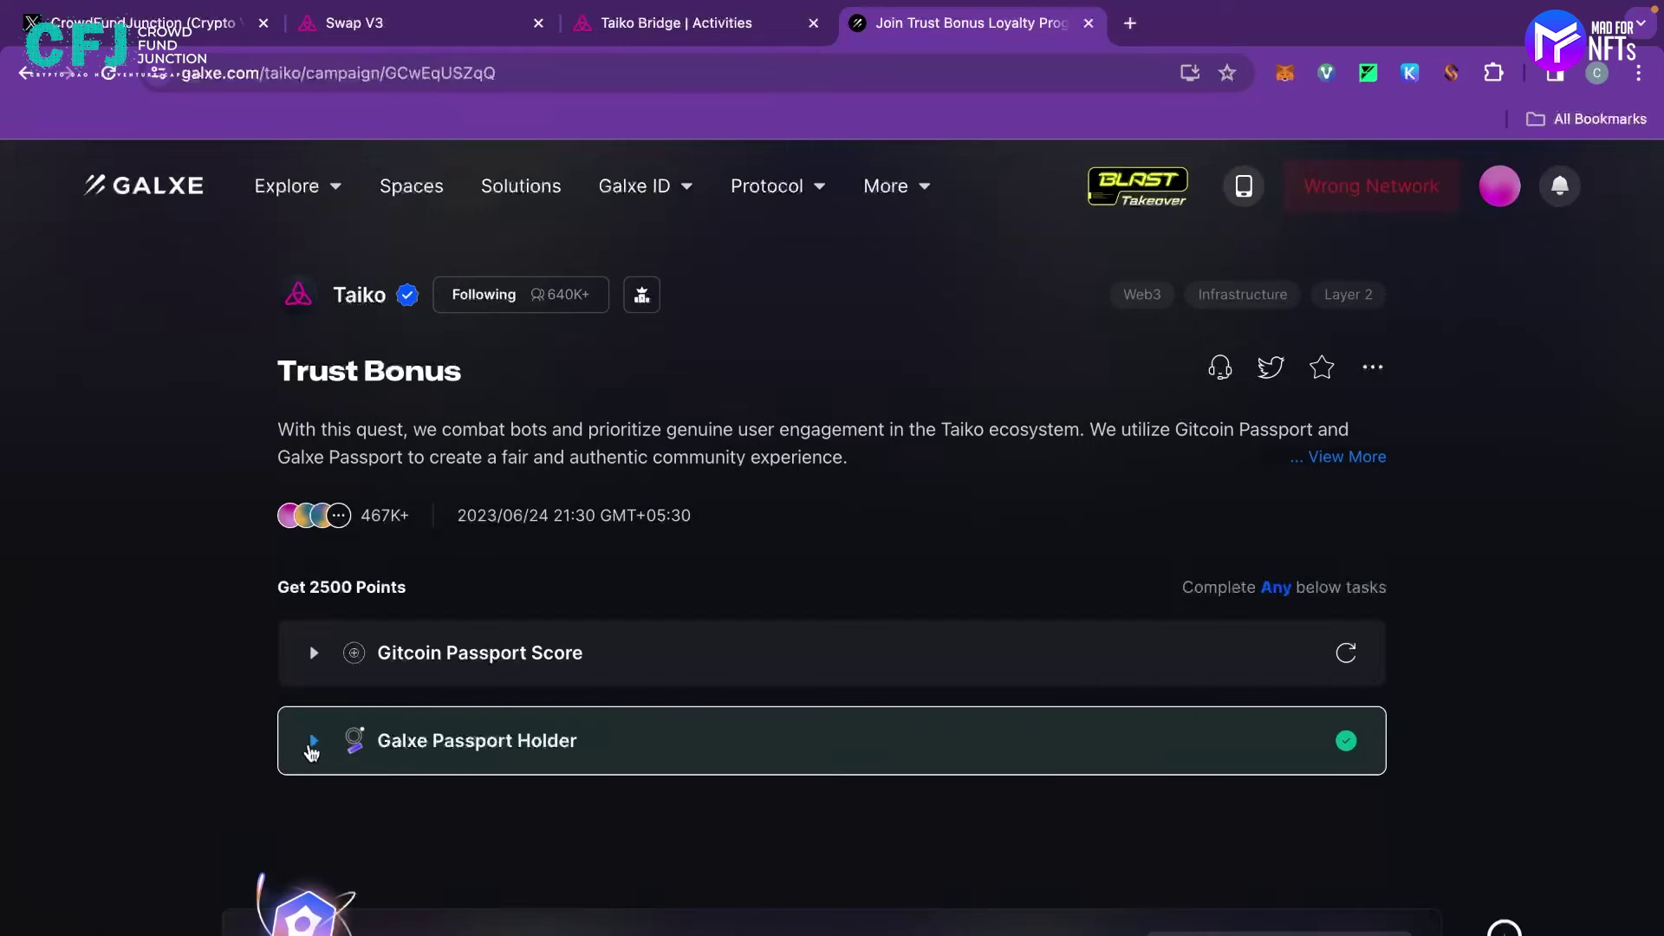
{"action": "left_click", "coordinate": [312, 743]}
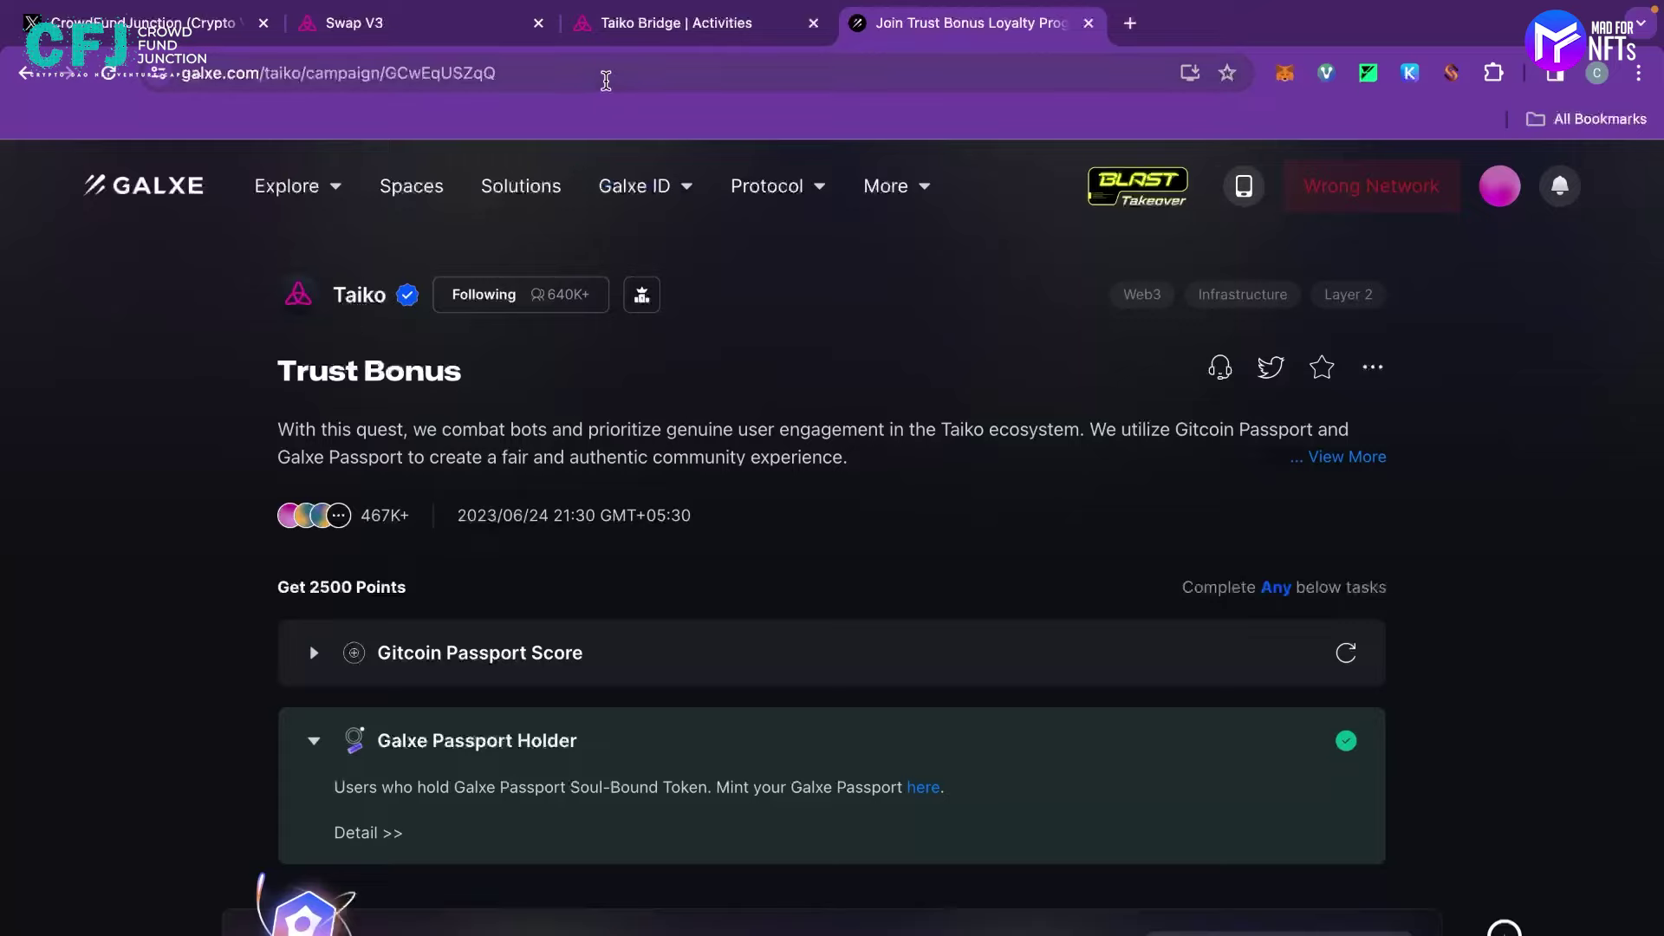
- Go to the Guild explorer at guild.xyz/explorer in the current browser tab
{"action": "left_click", "coordinate": [606, 74]}
{"action": "type", "text": "guild.xyz/explorer"}
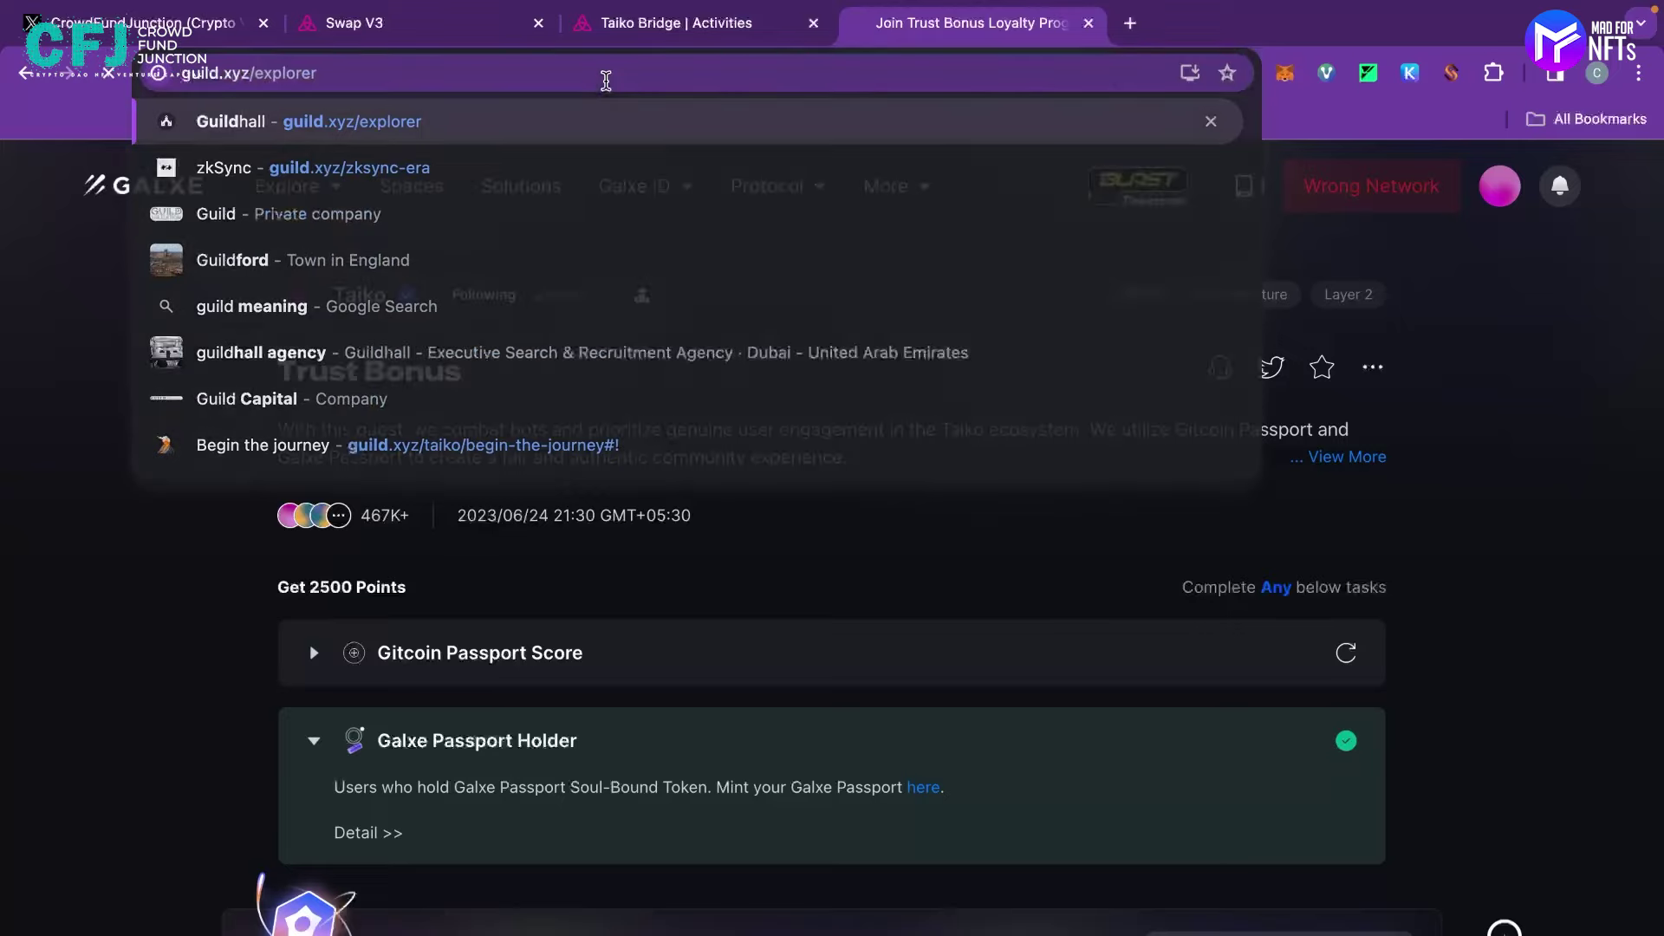
{"action": "key", "text": "Return"}
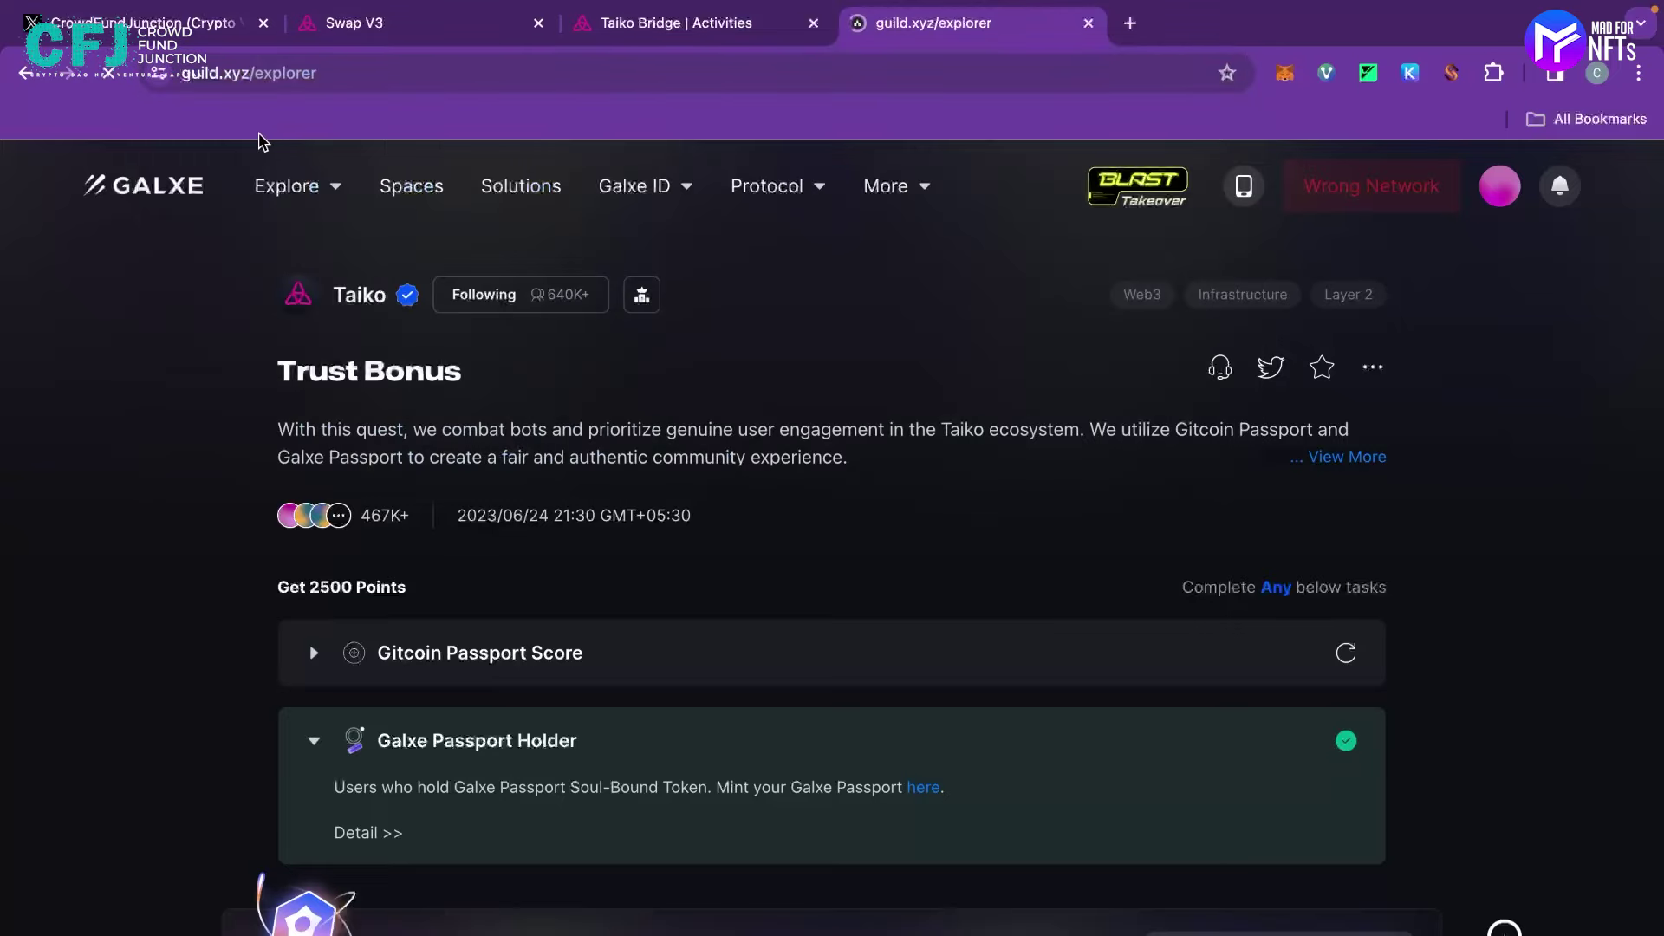